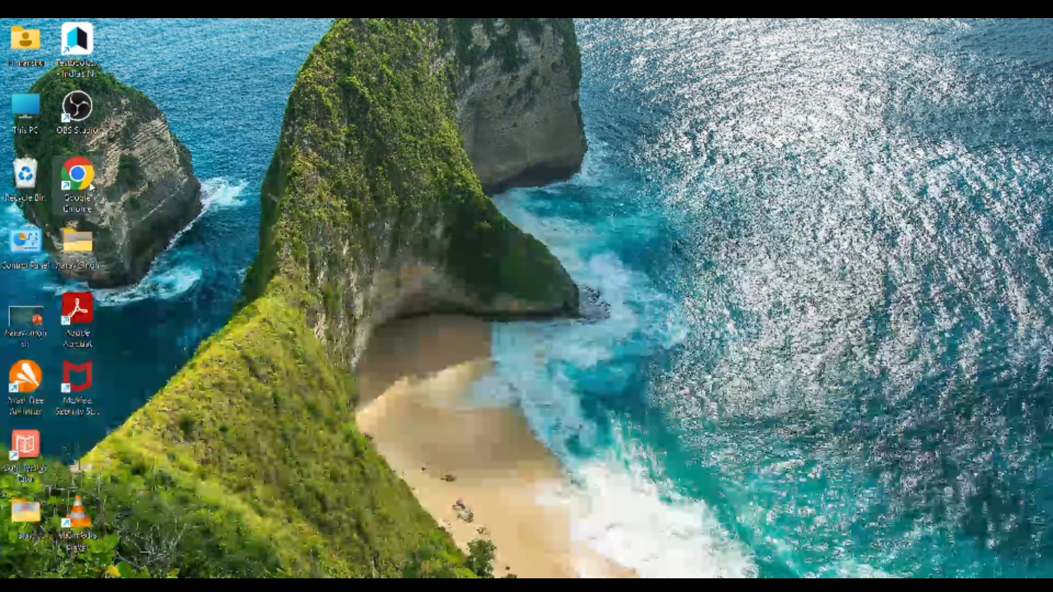
- Launch Chrome, rerun the 'sarkari result' Google search and open the SarkariResult.com homepage
double_click(90, 184)
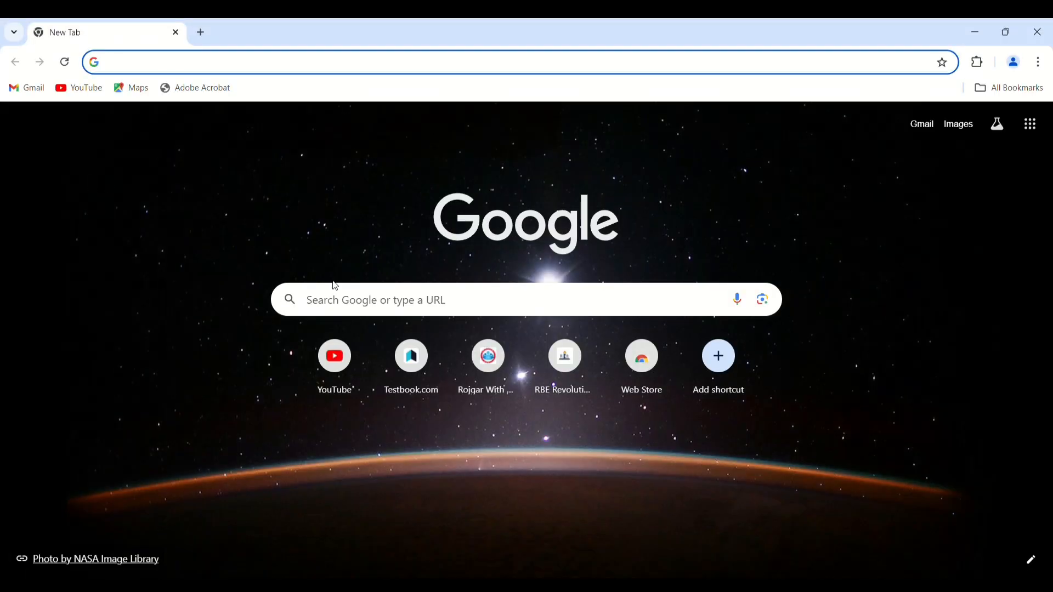
left_click(360, 308)
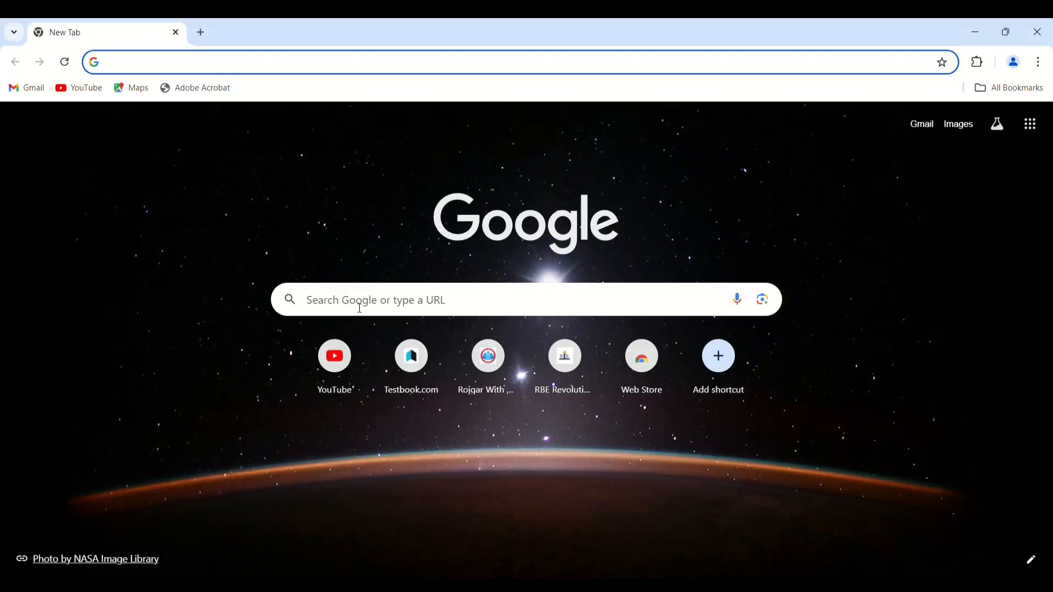
left_click(359, 309)
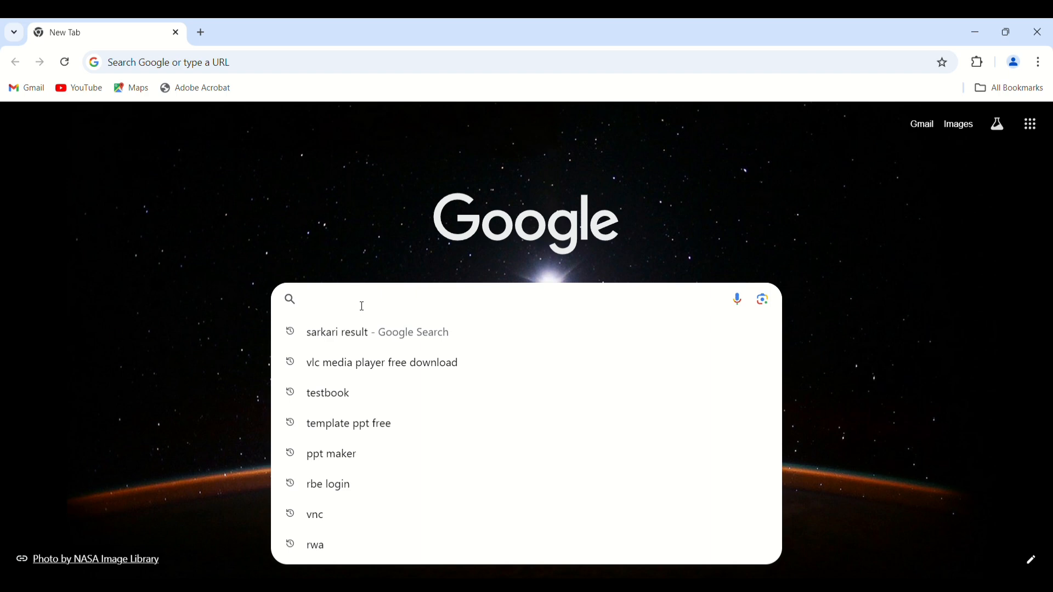
left_click(372, 333)
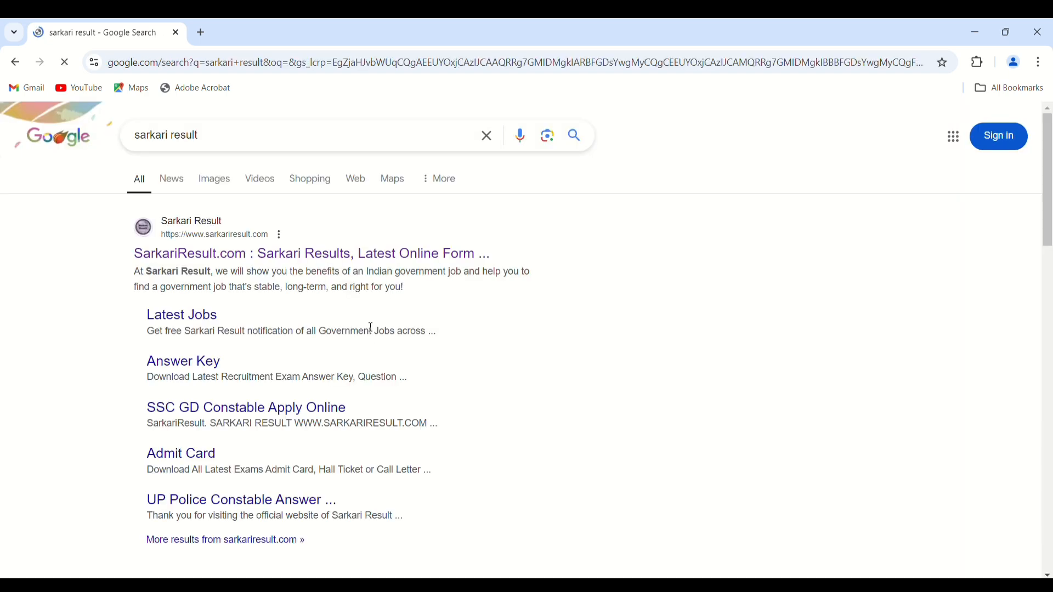
left_click(294, 252)
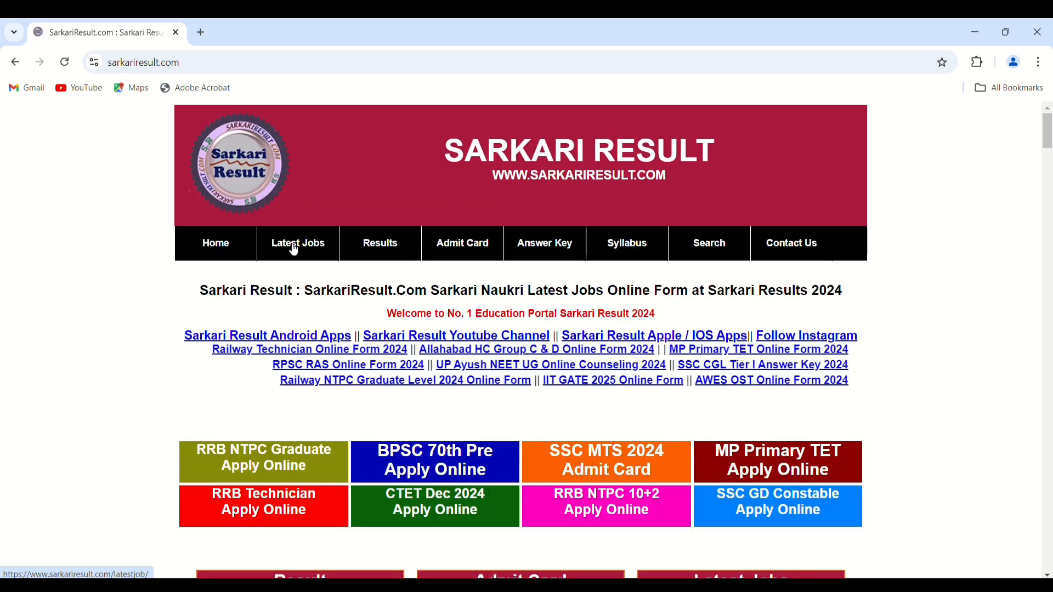
scroll(482, 359, "down", 3)
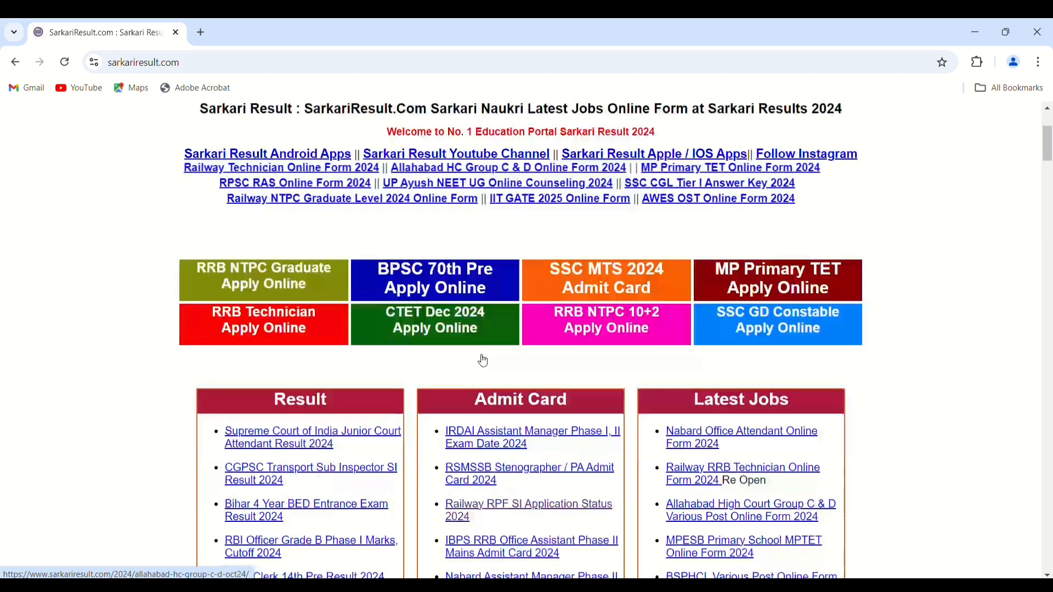
left_click(597, 326)
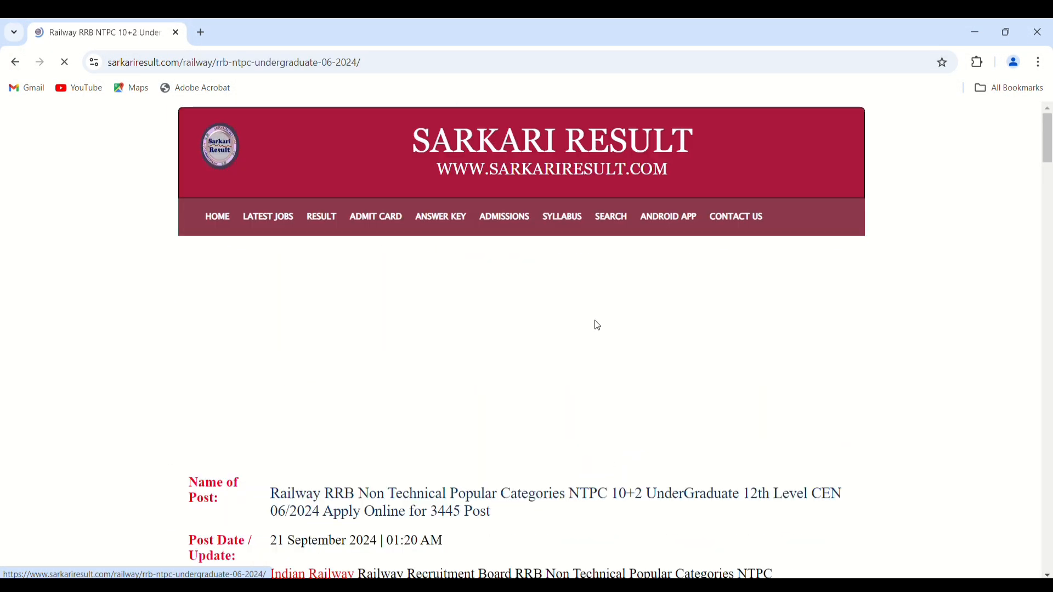
scroll(467, 313, "down", 2)
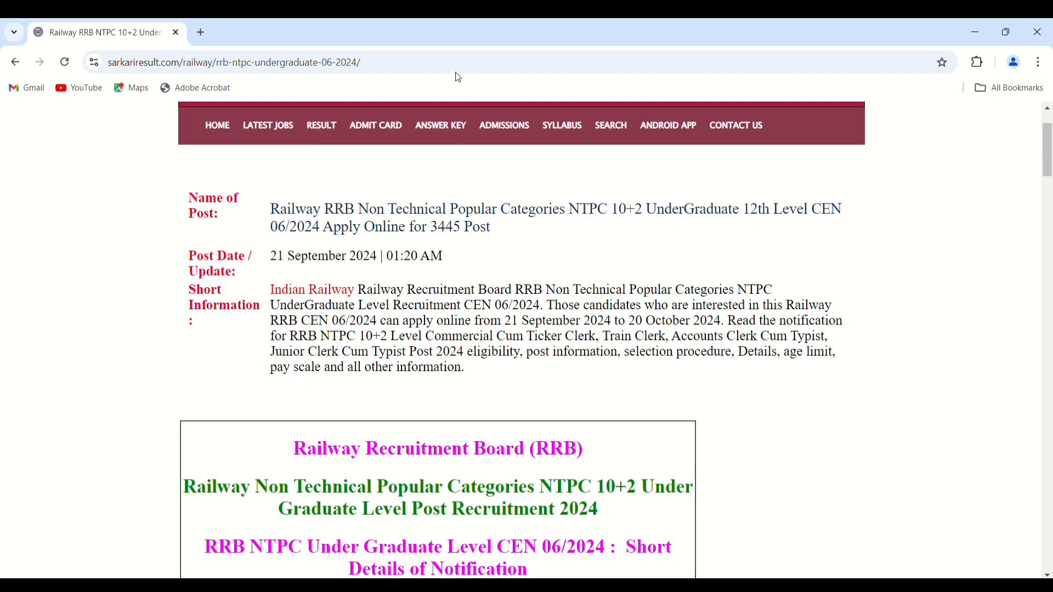
scroll(442, 132, "down", 3)
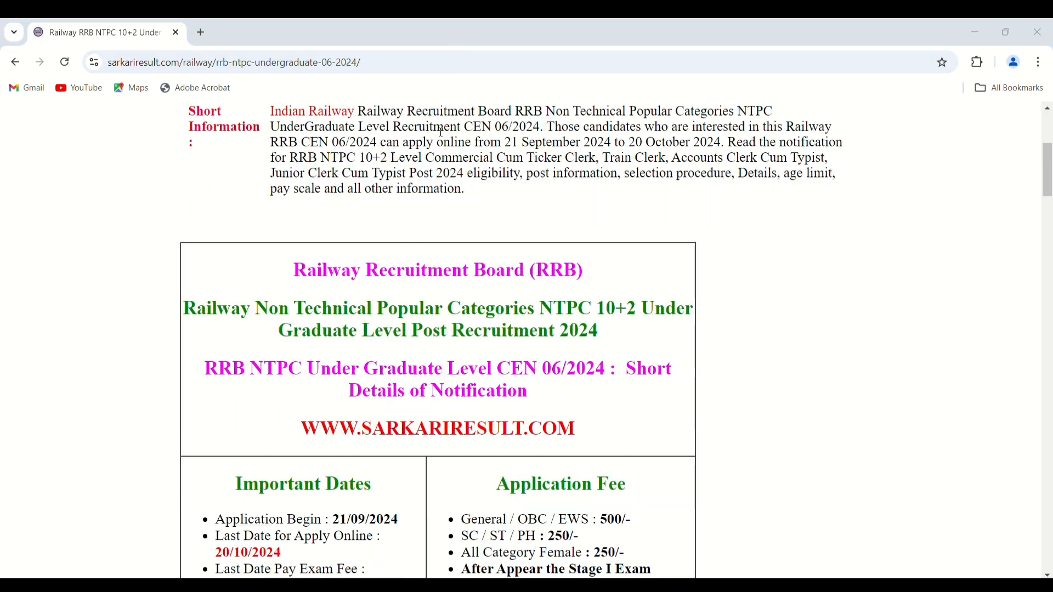
scroll(441, 131, "down", 6)
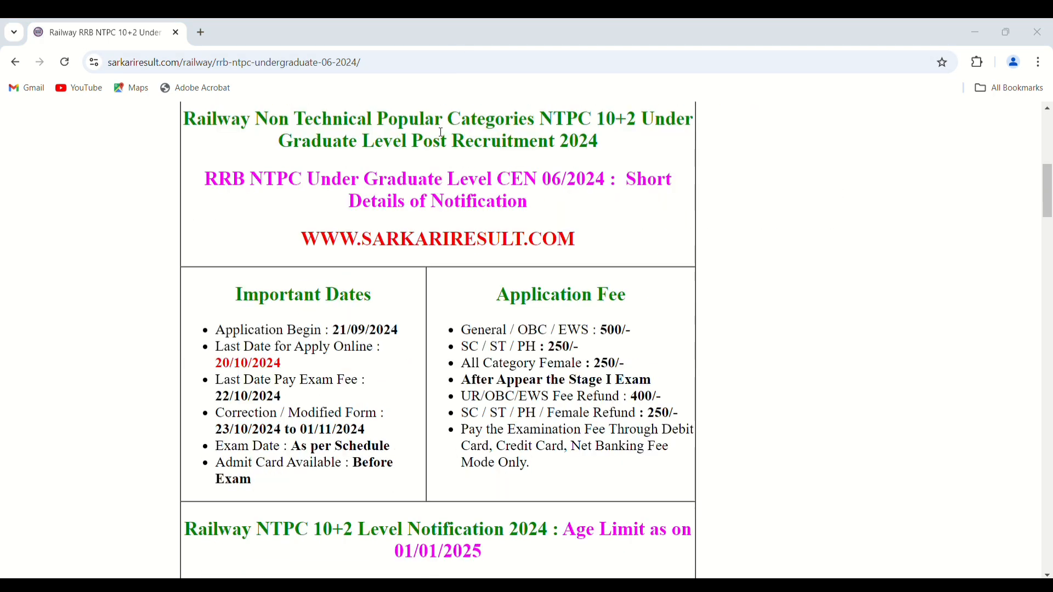
scroll(442, 132, "down", 8)
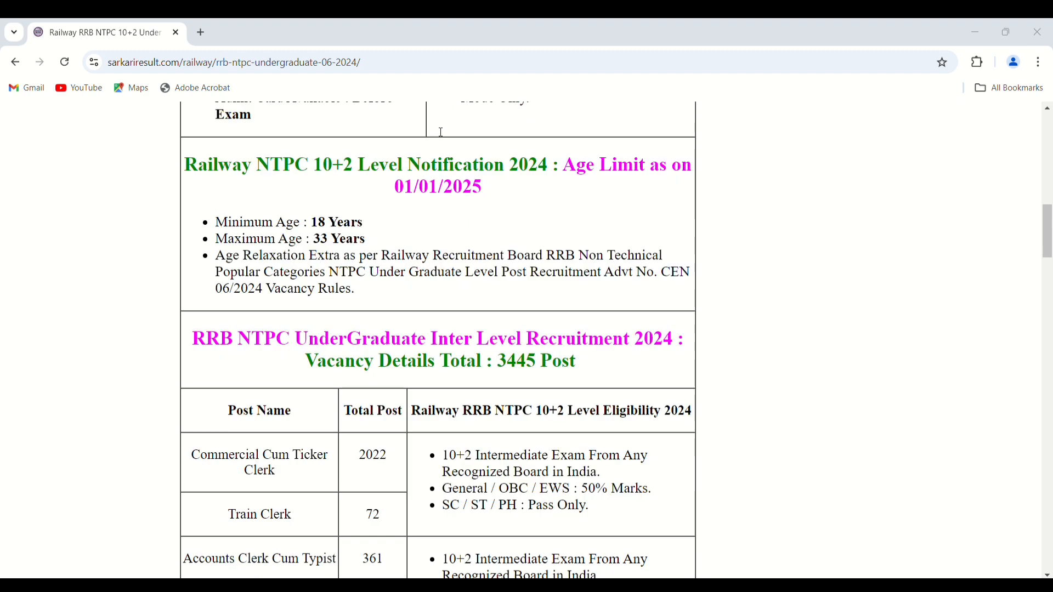
scroll(442, 132, "down", 8)
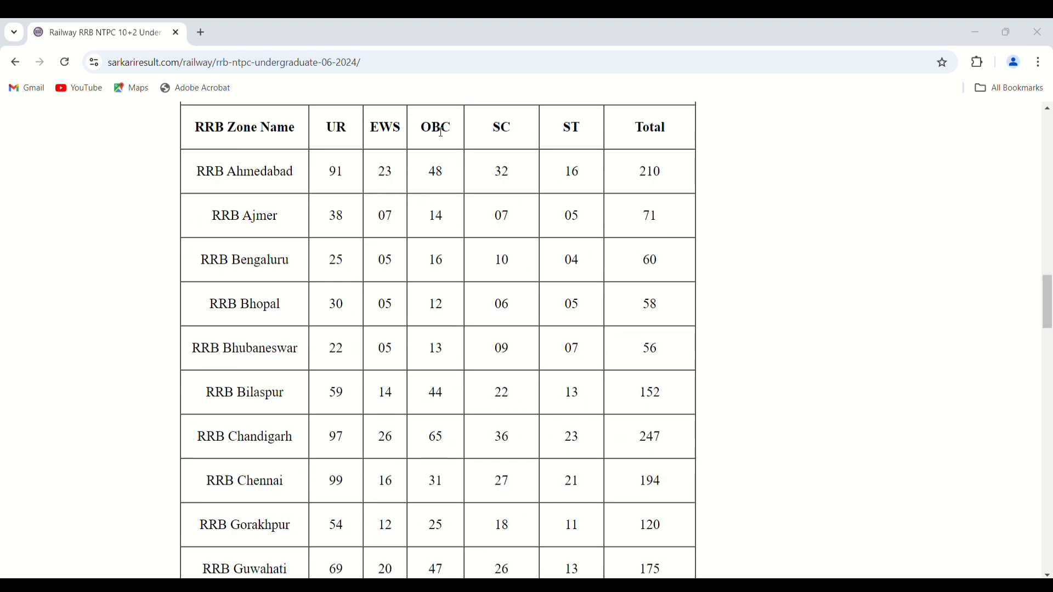
scroll(442, 132, "down", 12)
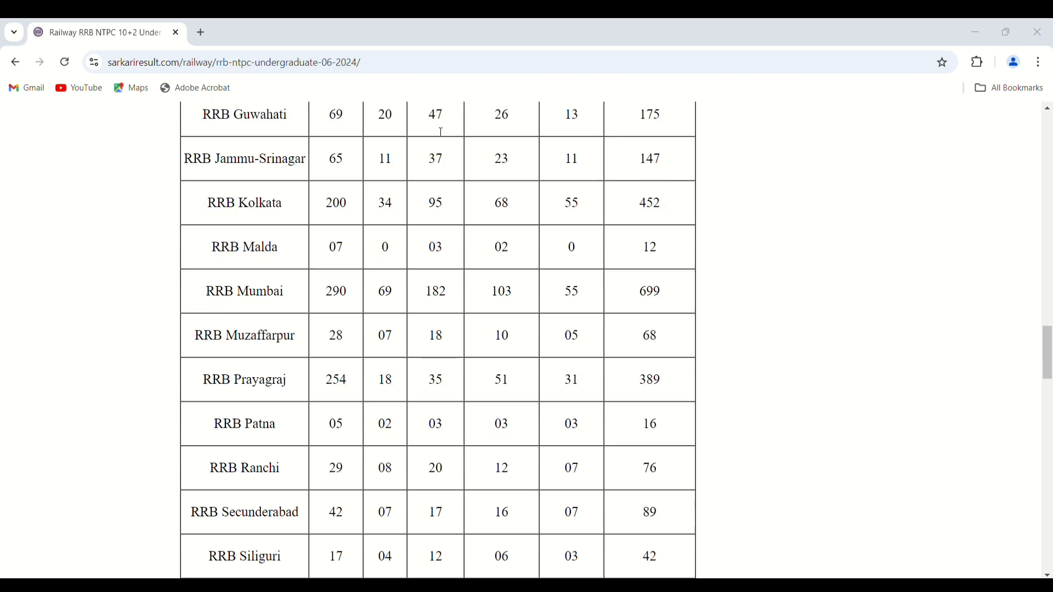
scroll(442, 132, "down", 3)
scroll(442, 132, "down", 6)
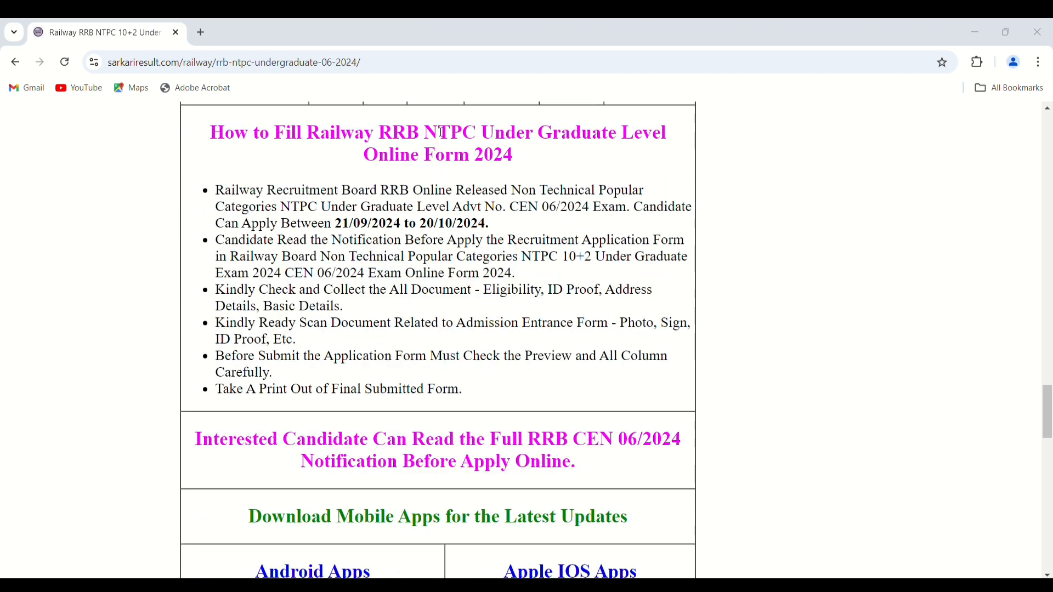
scroll(441, 132, "down", 6)
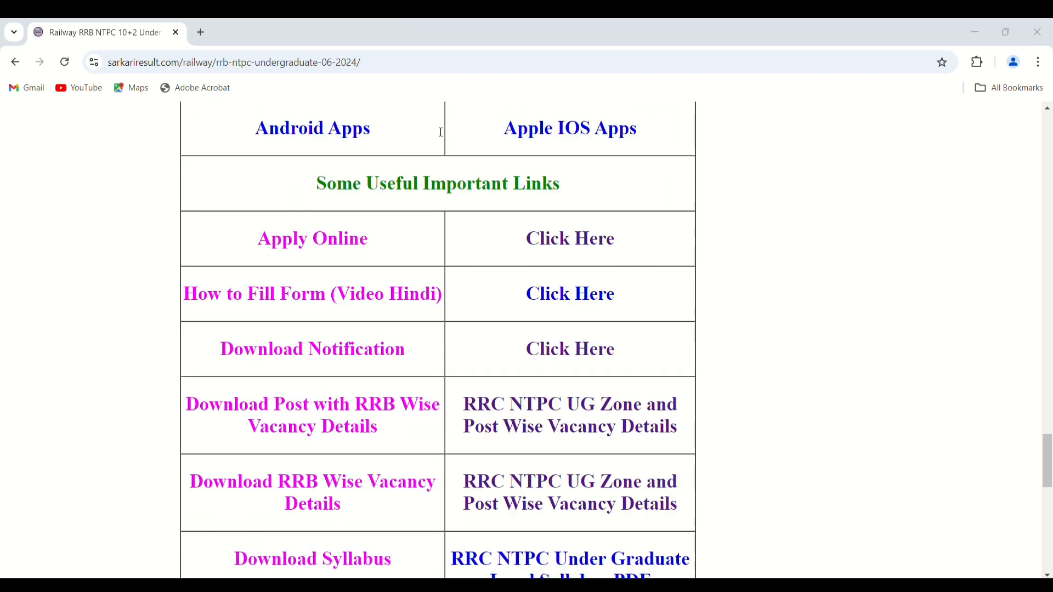
scroll(441, 132, "down", 1)
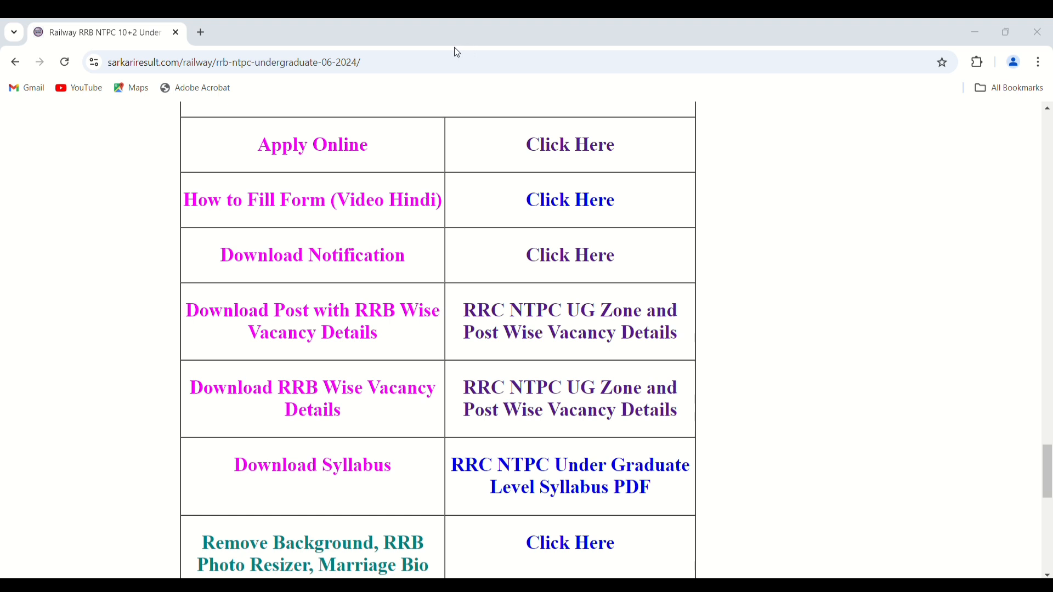
- Open the official RRB application site from the Apply Online link in a new tab
right_click(537, 140)
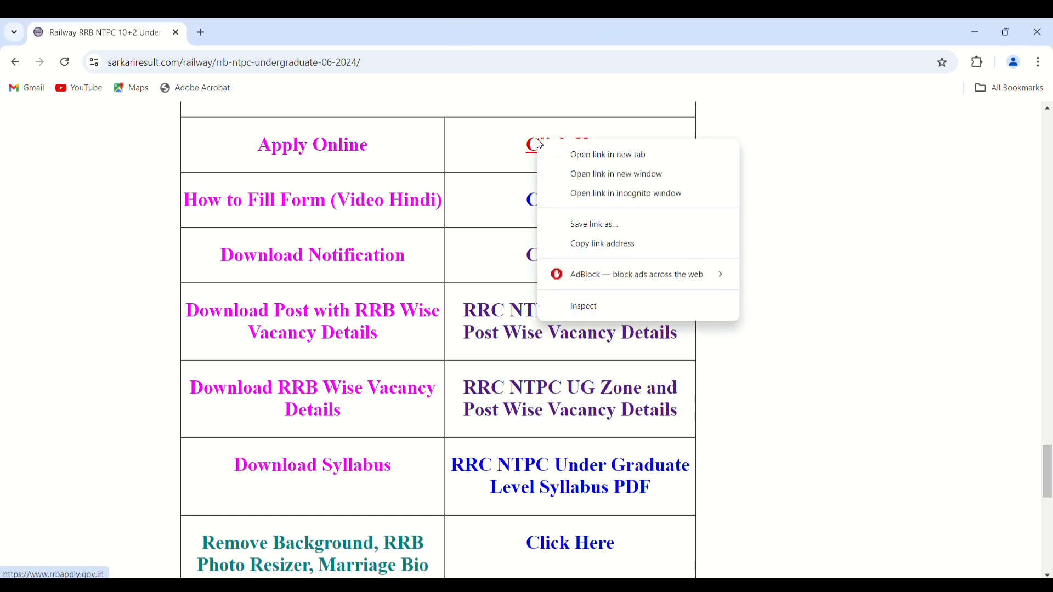
left_click(578, 162)
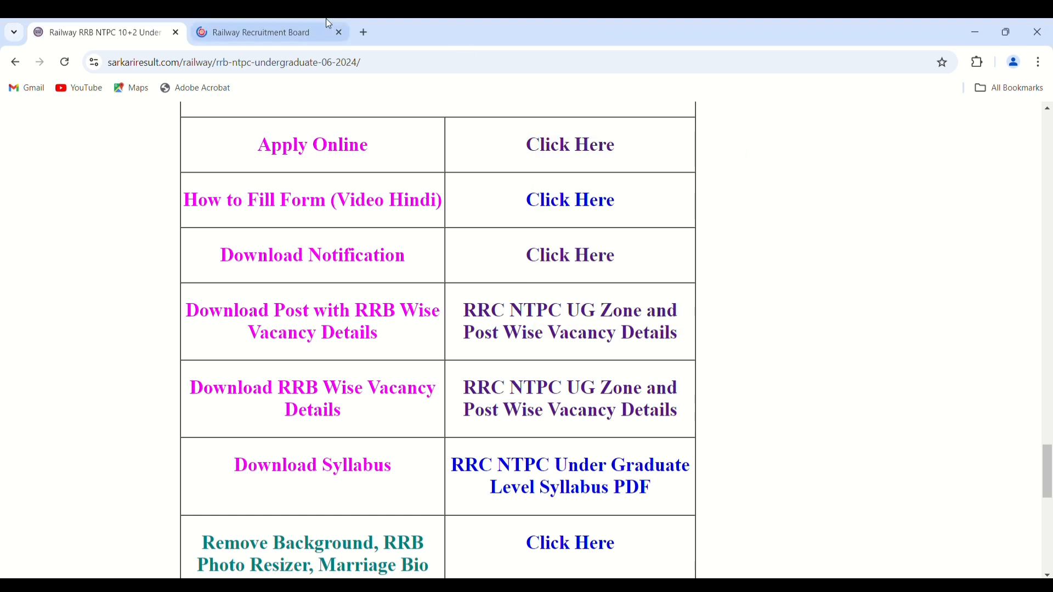
left_click(244, 22)
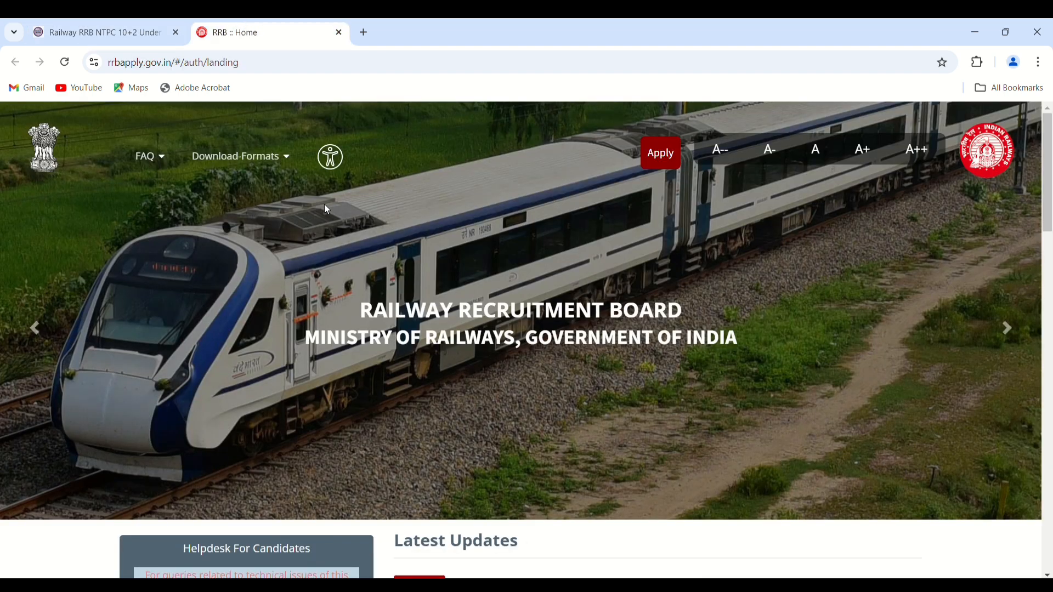
scroll(324, 205, "down", 1)
- Sign in through Already Have An Account, entering the captcha, to reach the Candidate Dashboard
left_click(660, 130)
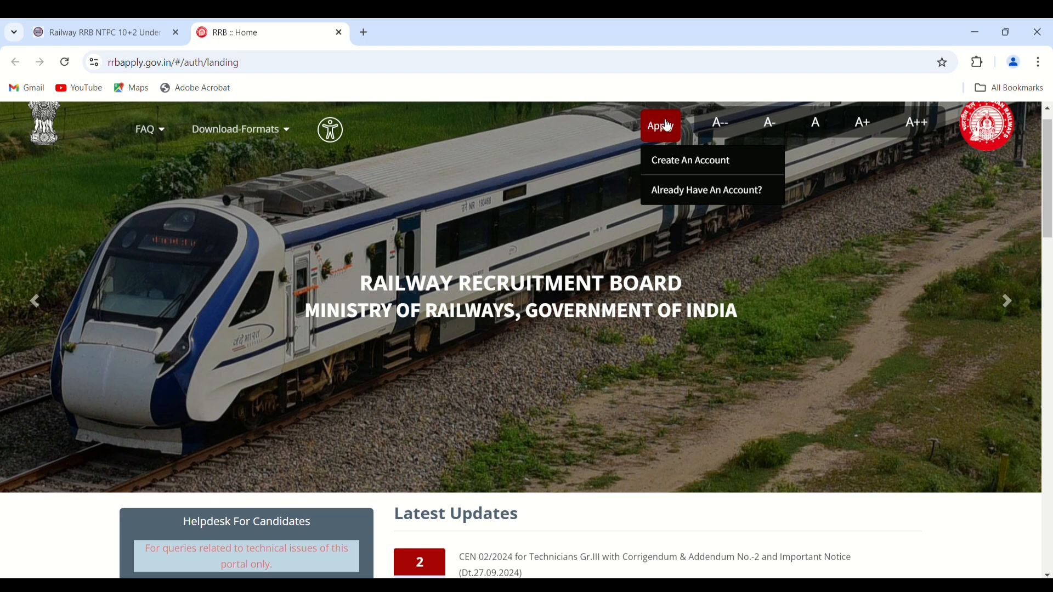
left_click(666, 191)
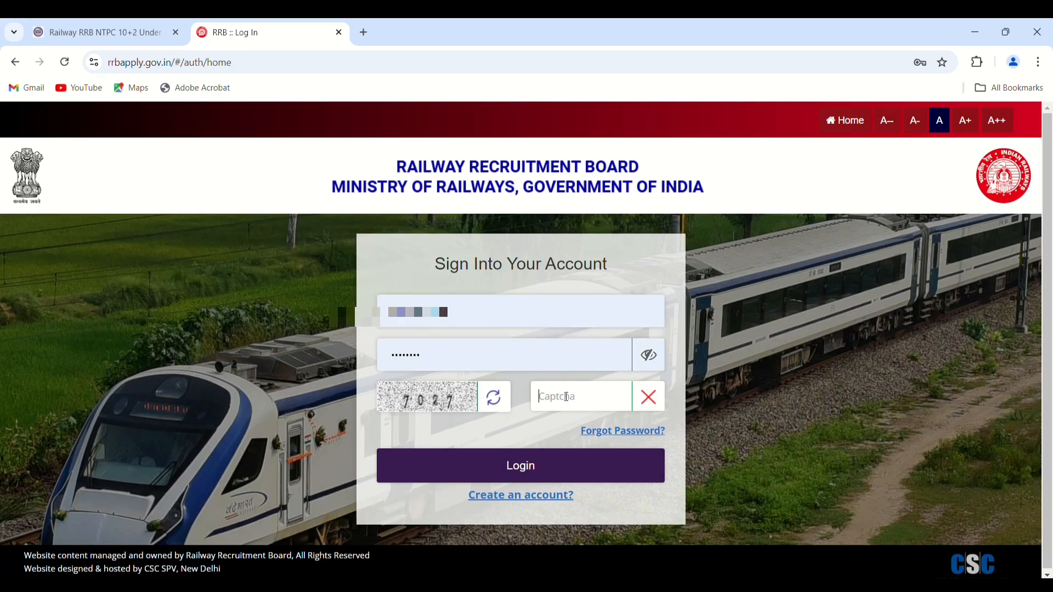
type("7027")
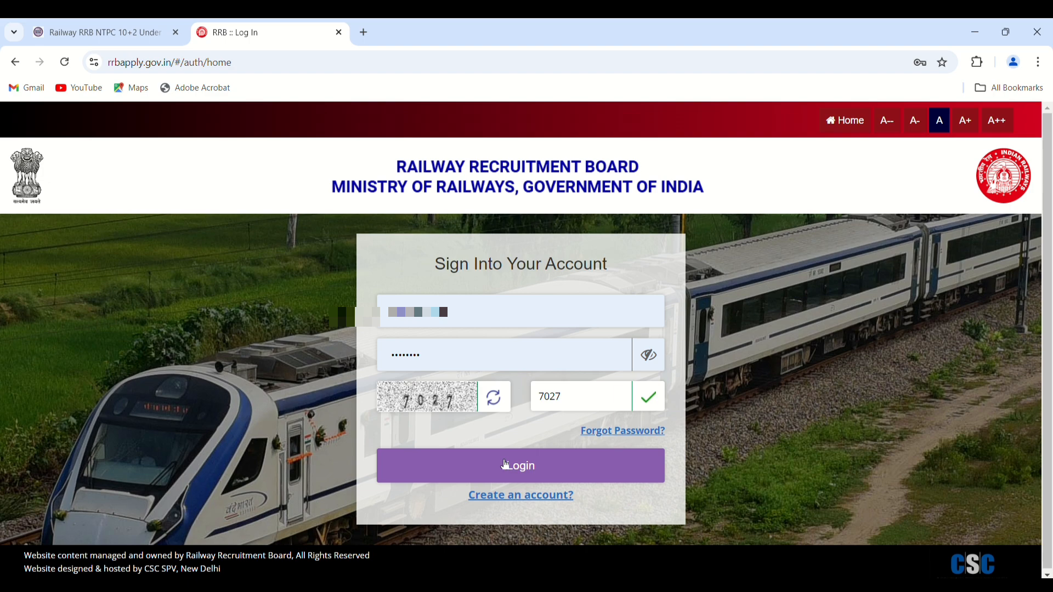
left_click(505, 465)
scroll(505, 465, "down", 2)
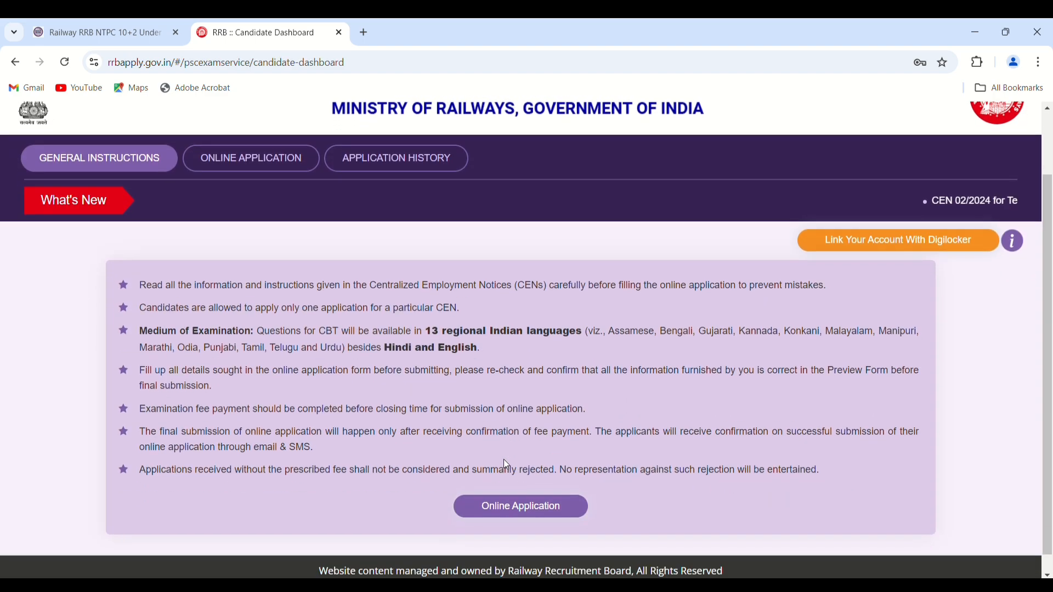
- Under Online Application, proceed with the CEN 06/2024 NTPC undergraduate application for RRB Mumbai
left_click(534, 512)
scroll(427, 487, "down", 2)
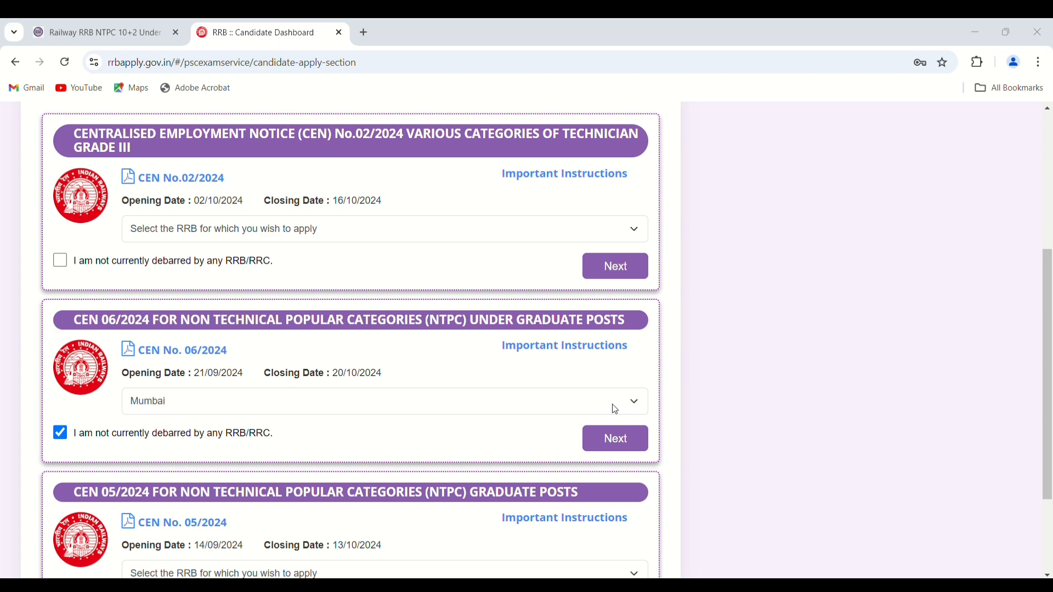
left_click(610, 440)
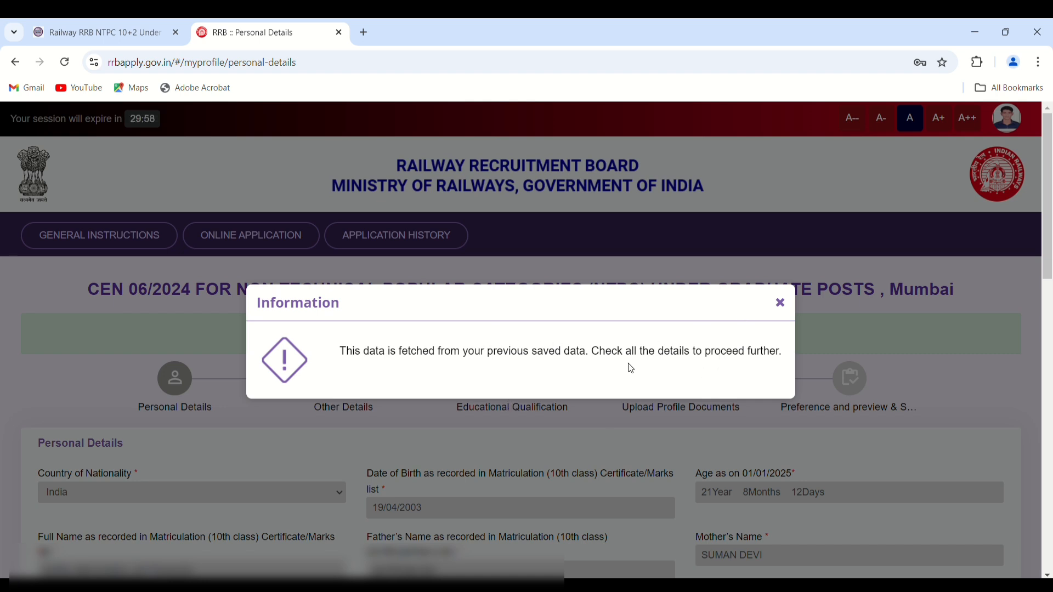
- Close the prefilled-data notice and review the Community Details (SC, AHMEDABAD station) and address
left_click(781, 305)
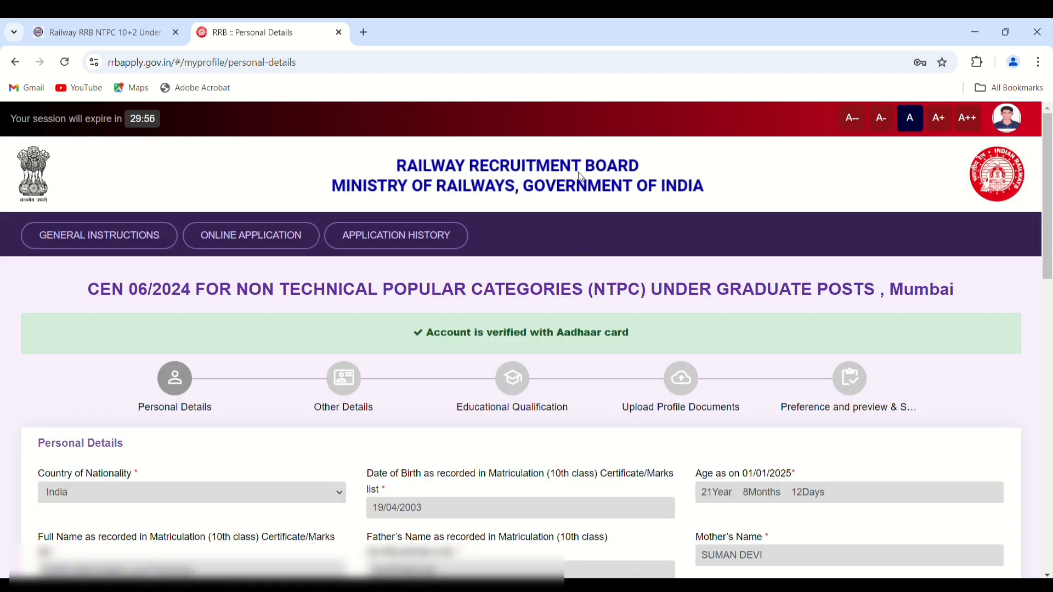
scroll(461, 180, "down", 5)
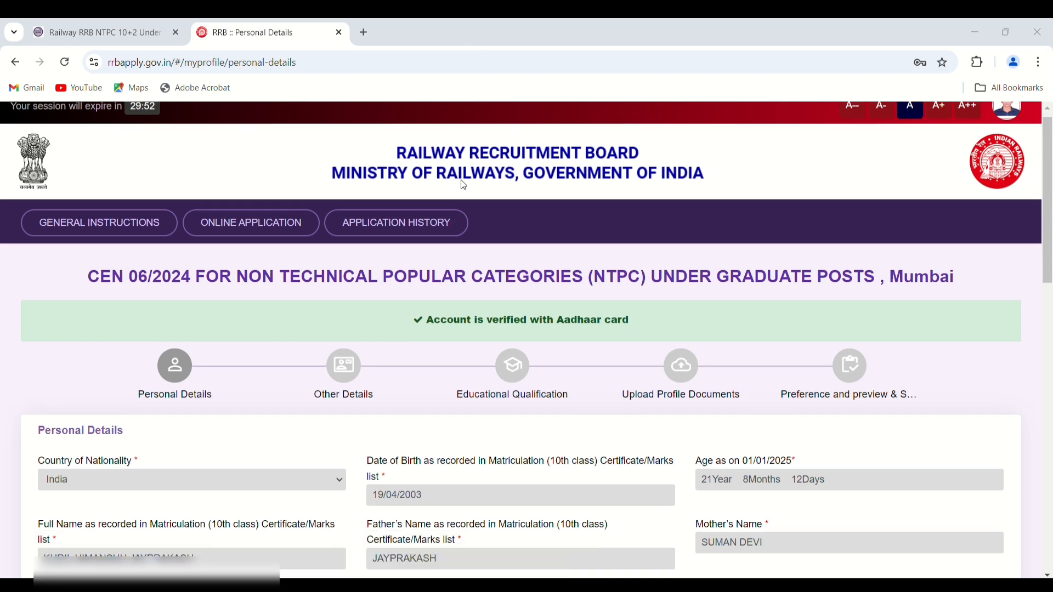
scroll(464, 185, "down", 4)
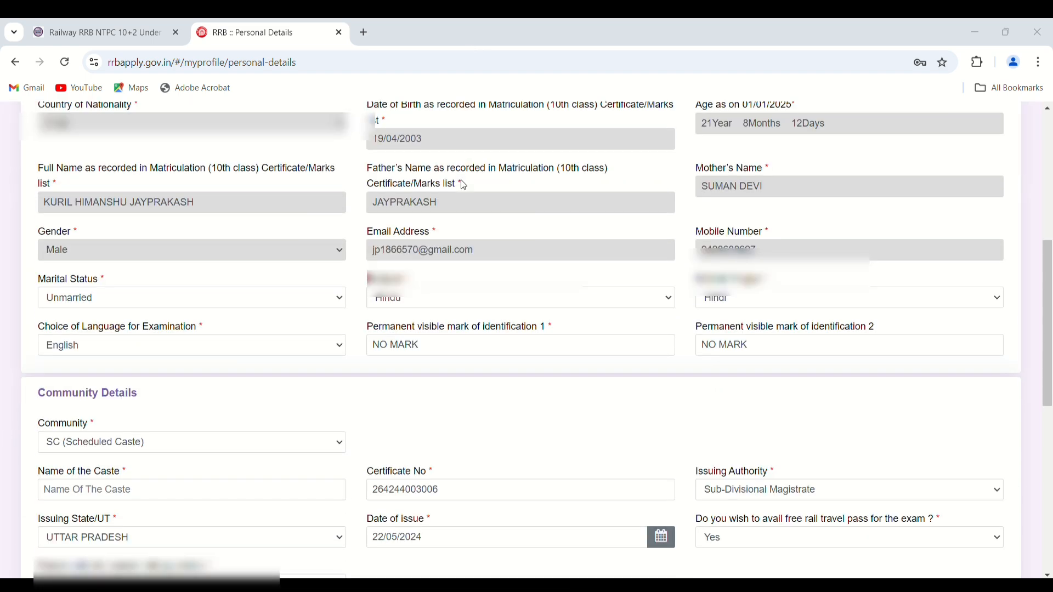
scroll(464, 185, "down", 2)
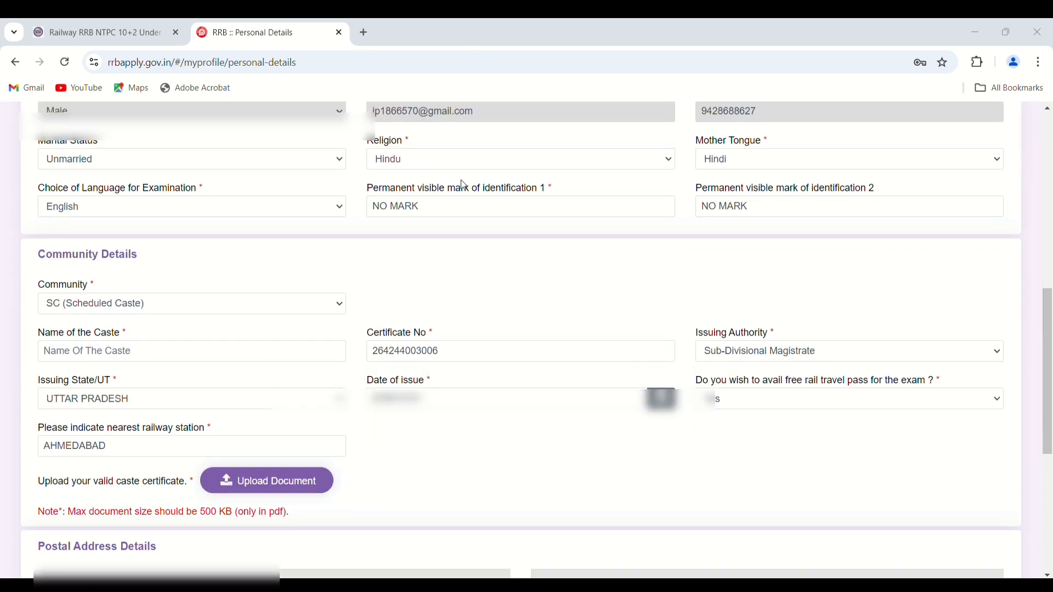
scroll(464, 185, "down", 1)
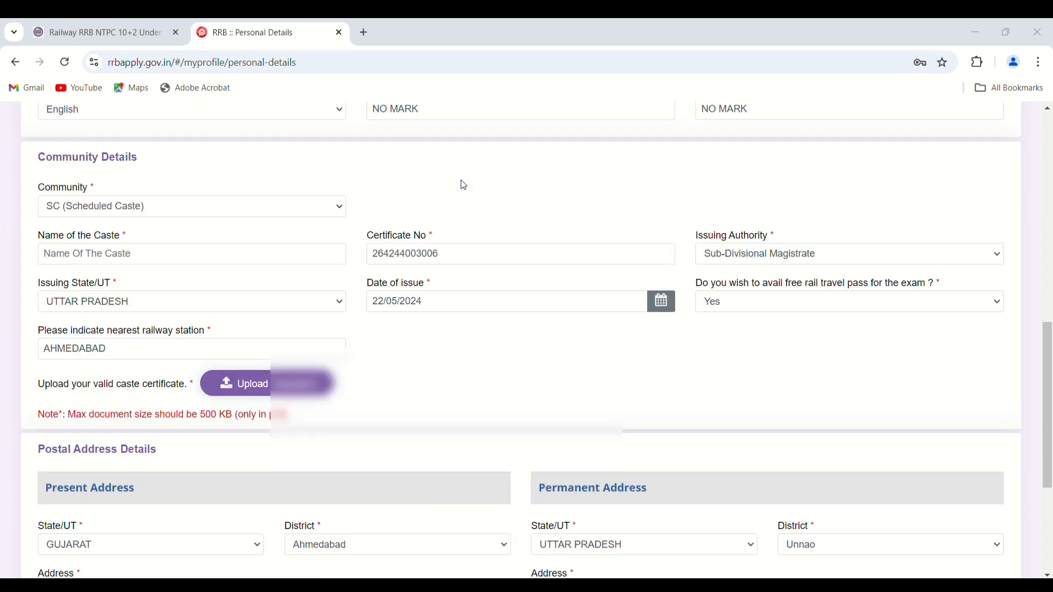
scroll(464, 185, "down", 1)
scroll(464, 186, "down", 2)
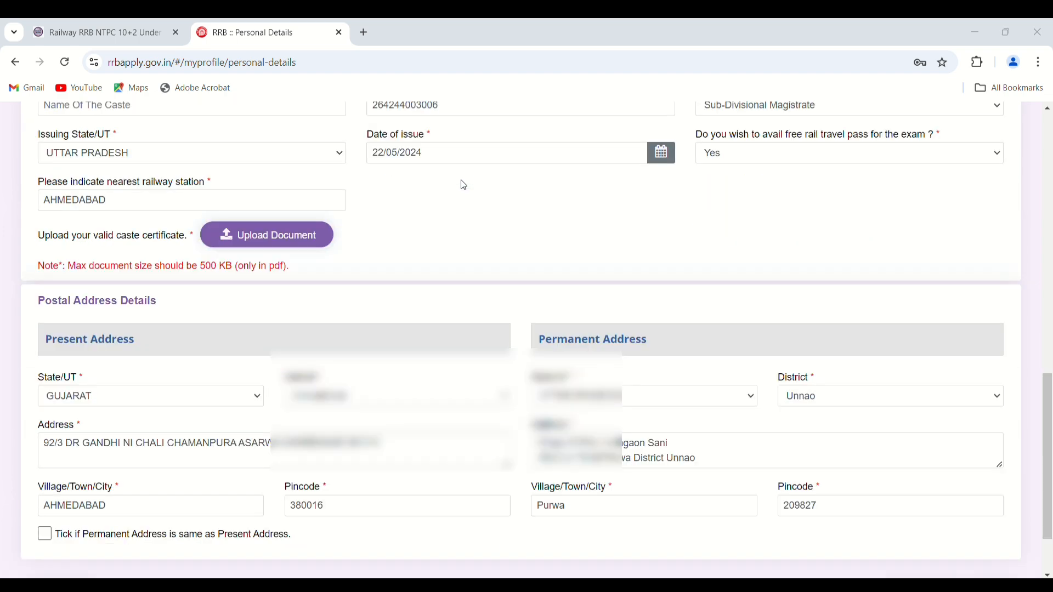
scroll(405, 208, "up", 2)
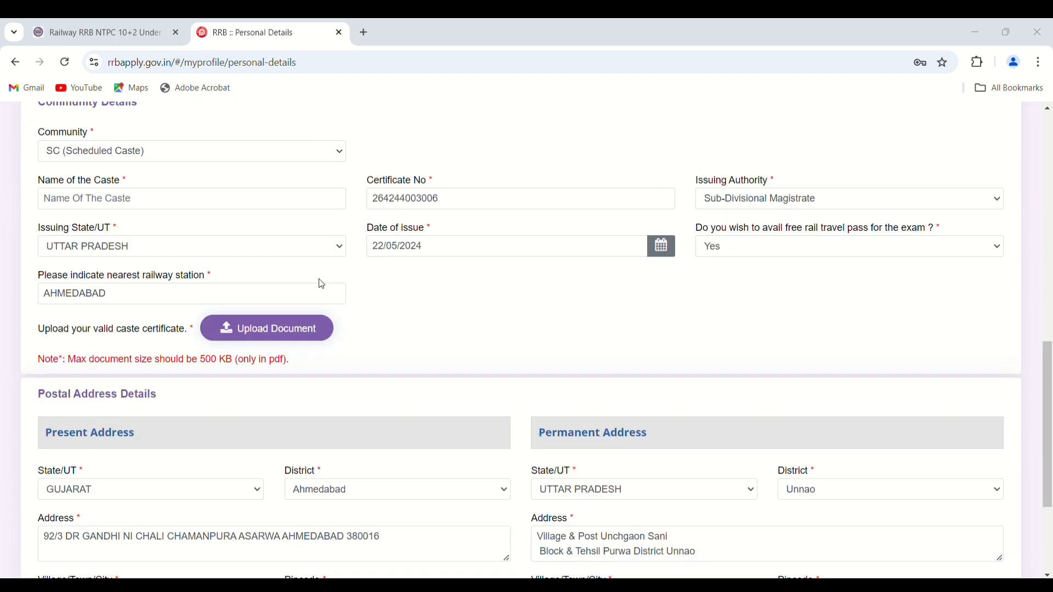
- Try uploading Cast Certificate.jpg from Downloads as the caste certificate
left_click(262, 332)
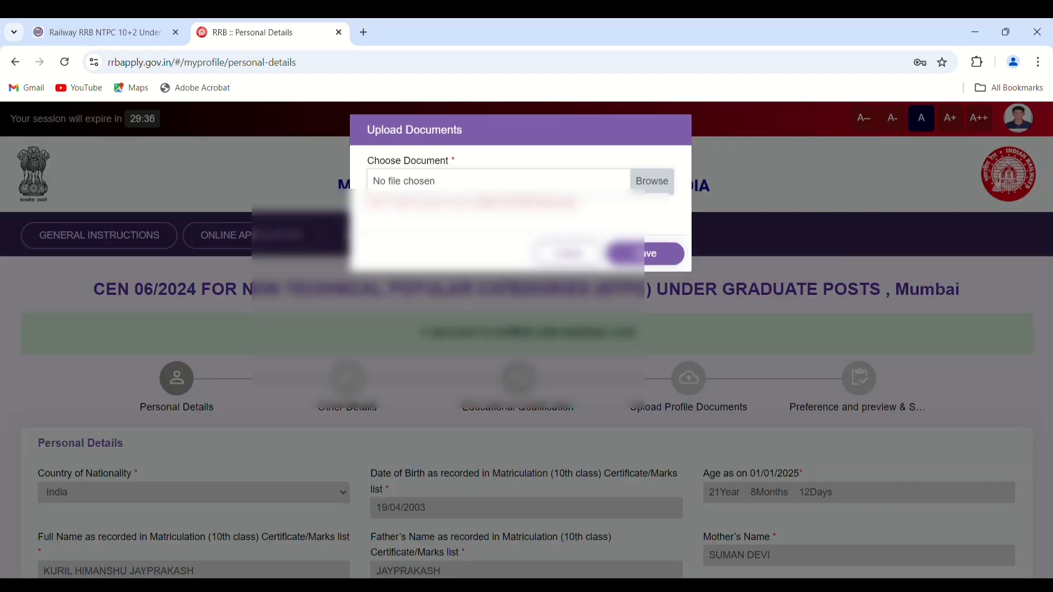
left_click(656, 182)
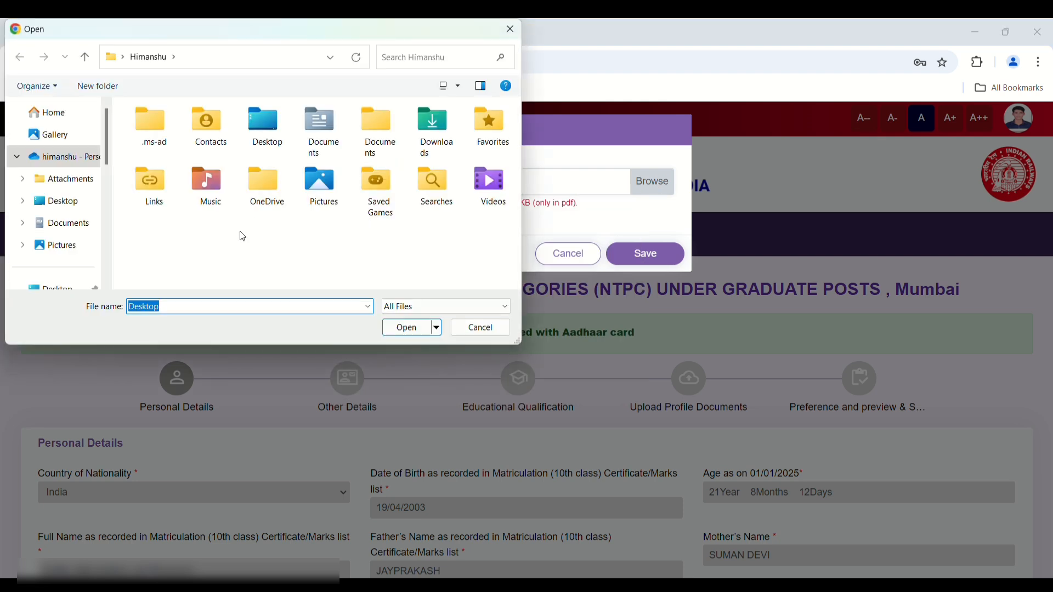
double_click(446, 147)
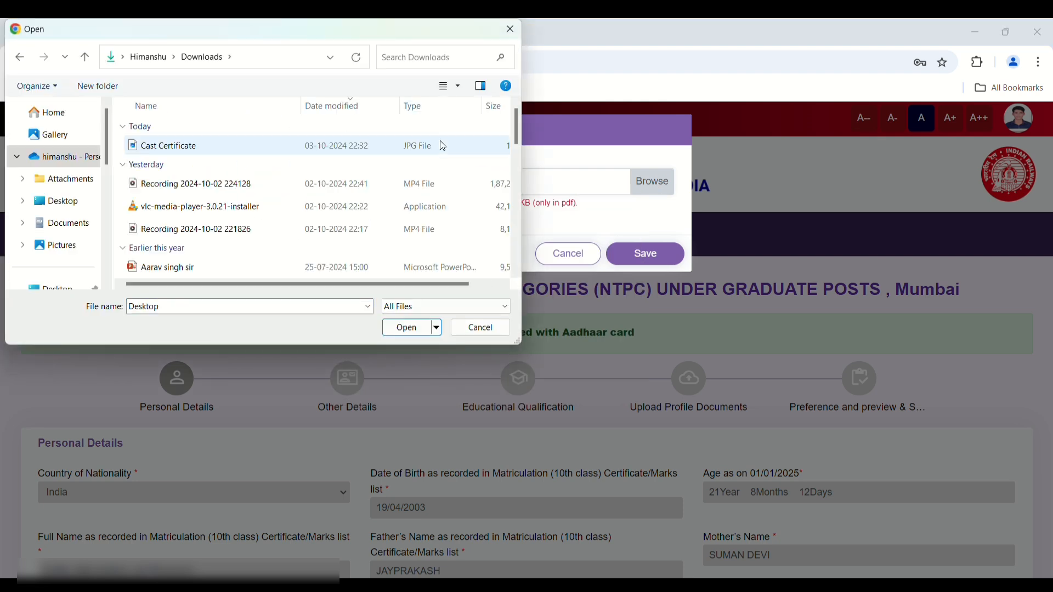
left_click(274, 147)
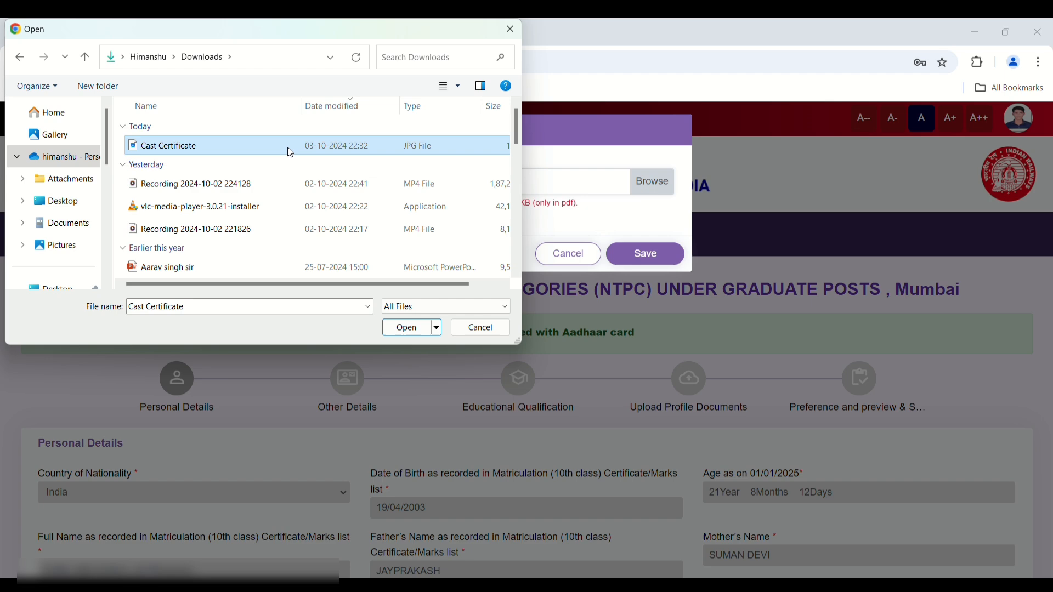
left_click(407, 328)
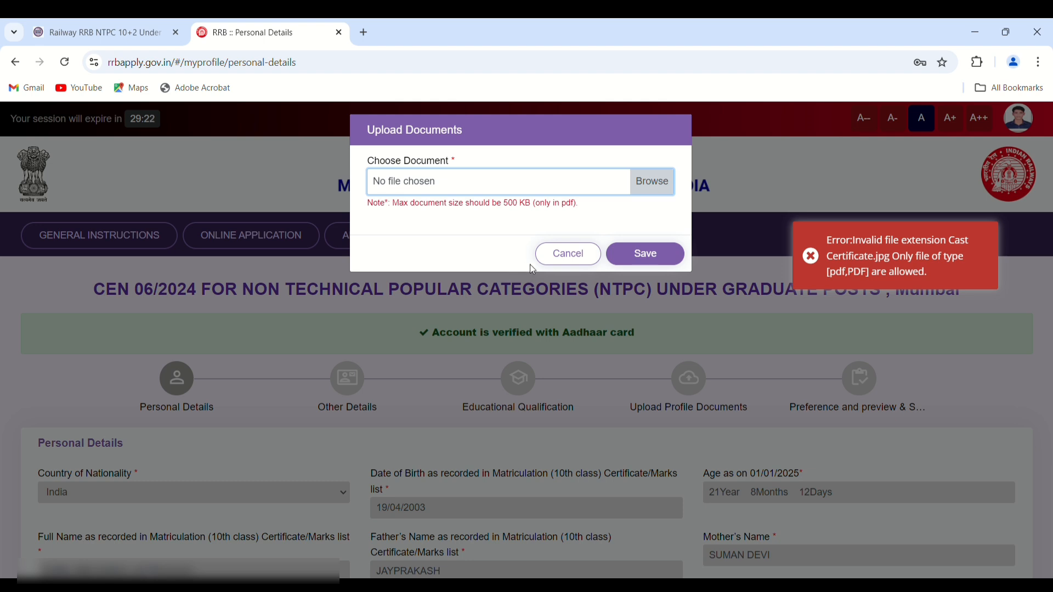
- Retry selecting the Cast Certificate file after the PDF-only rejection
left_click(650, 187)
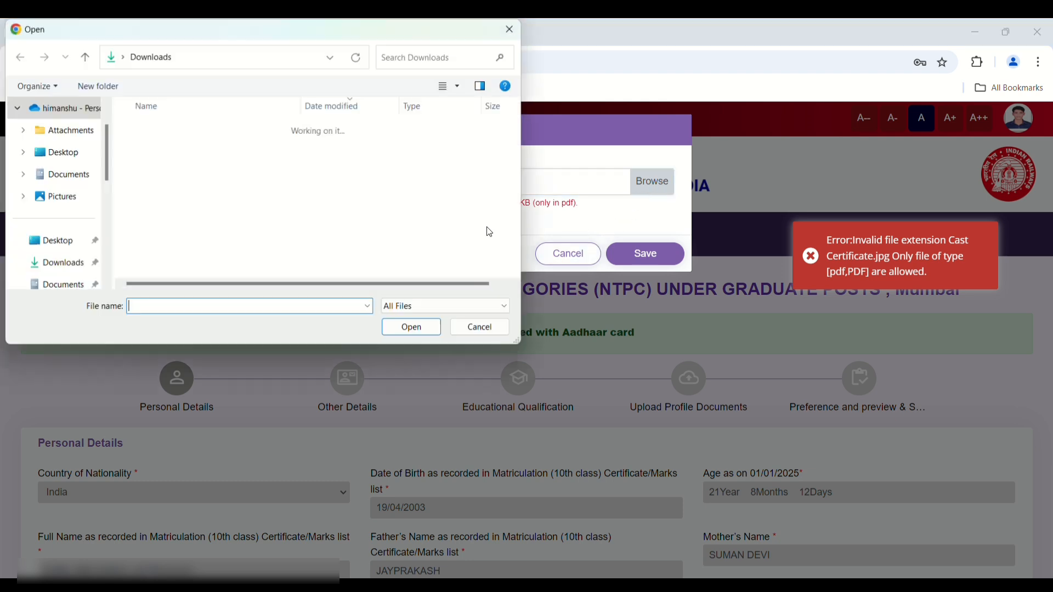
left_click(264, 146)
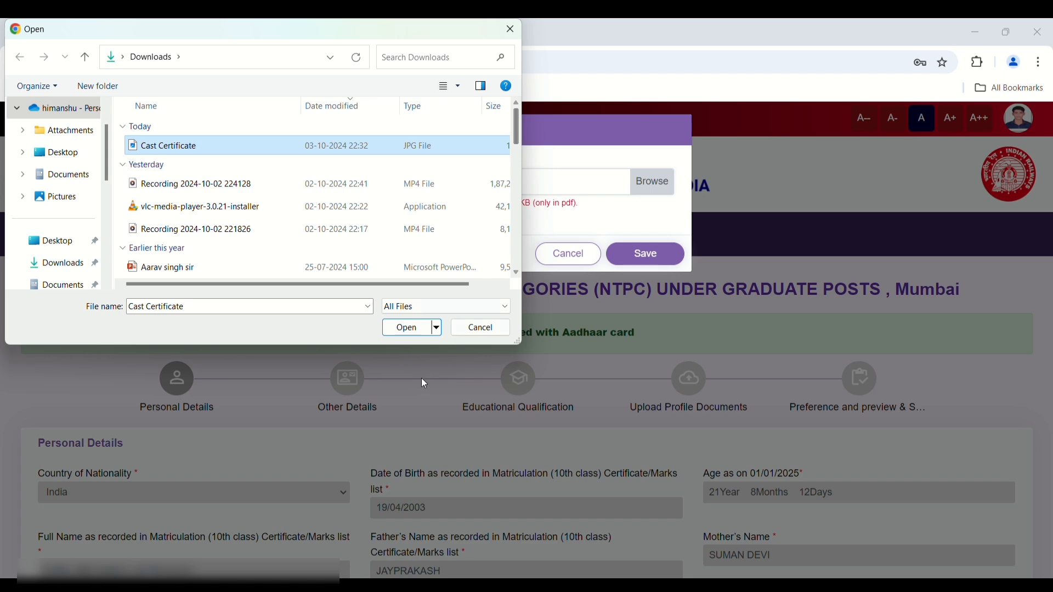
left_click(437, 328)
left_click(440, 332)
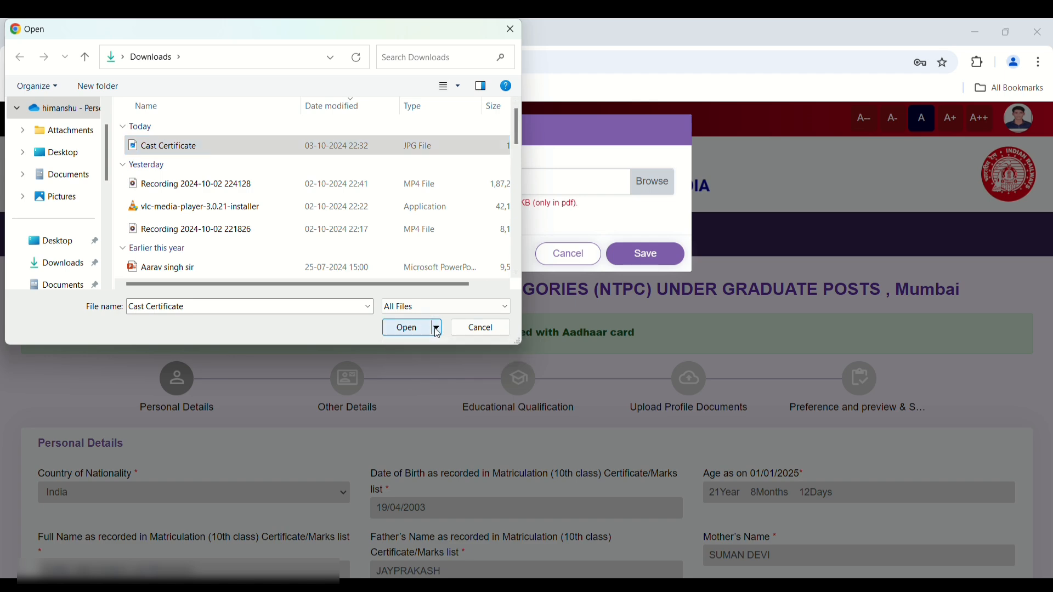
left_click(428, 329)
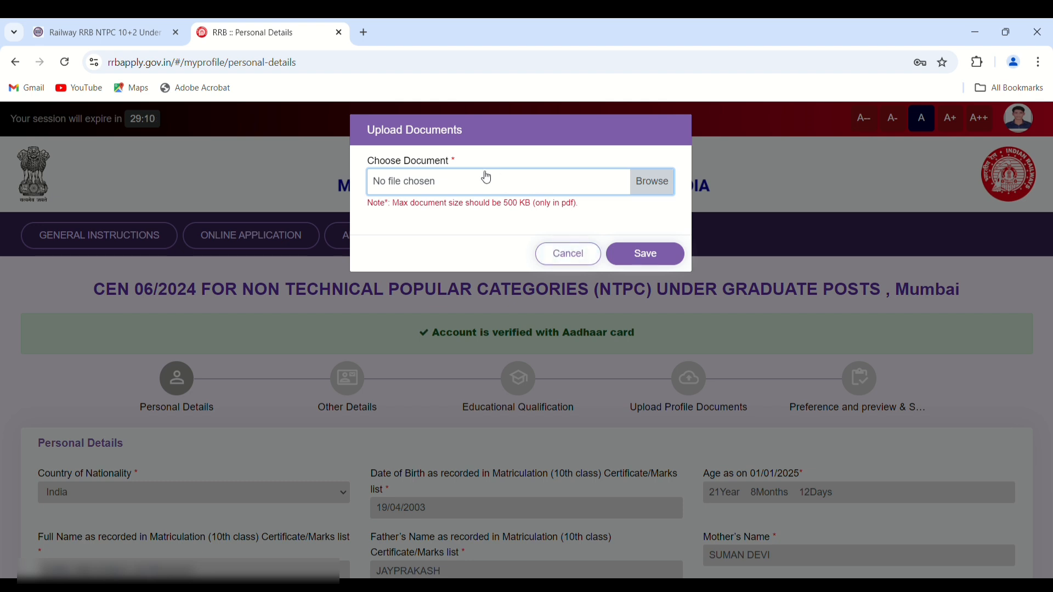
left_click(654, 183)
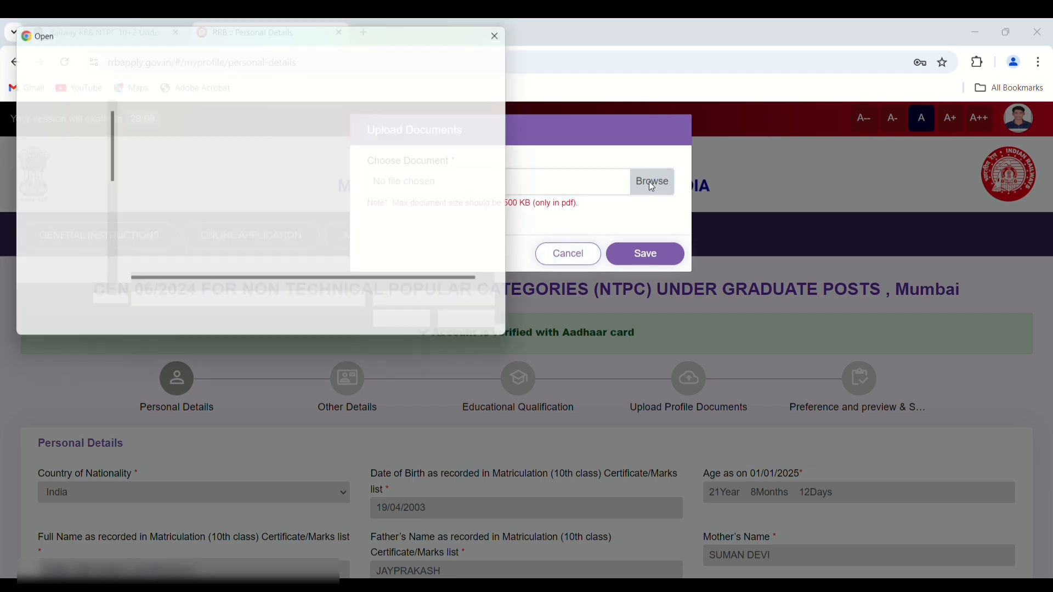
left_click(226, 148)
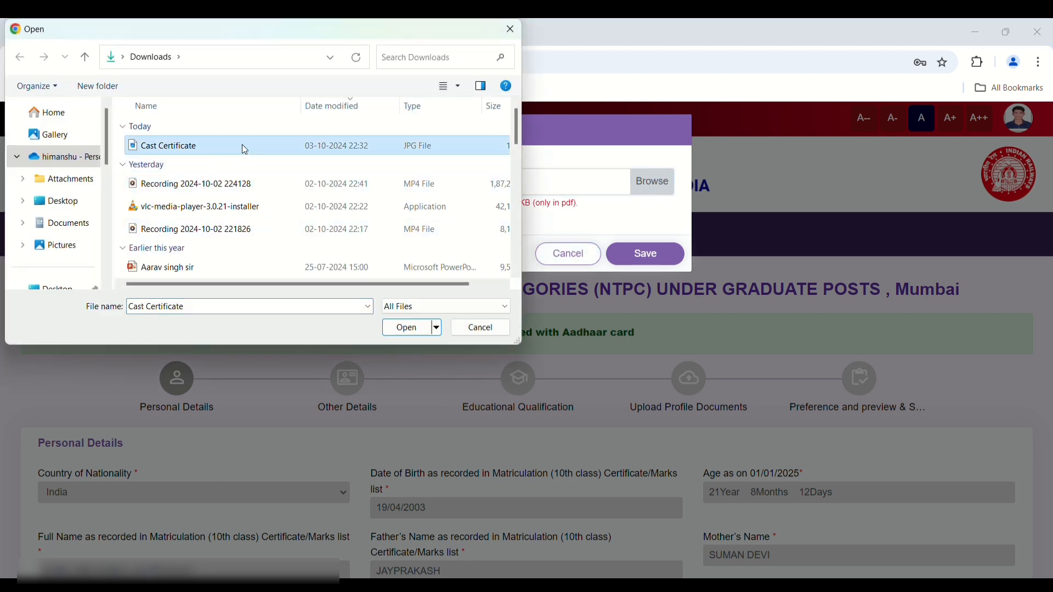
left_click(399, 329)
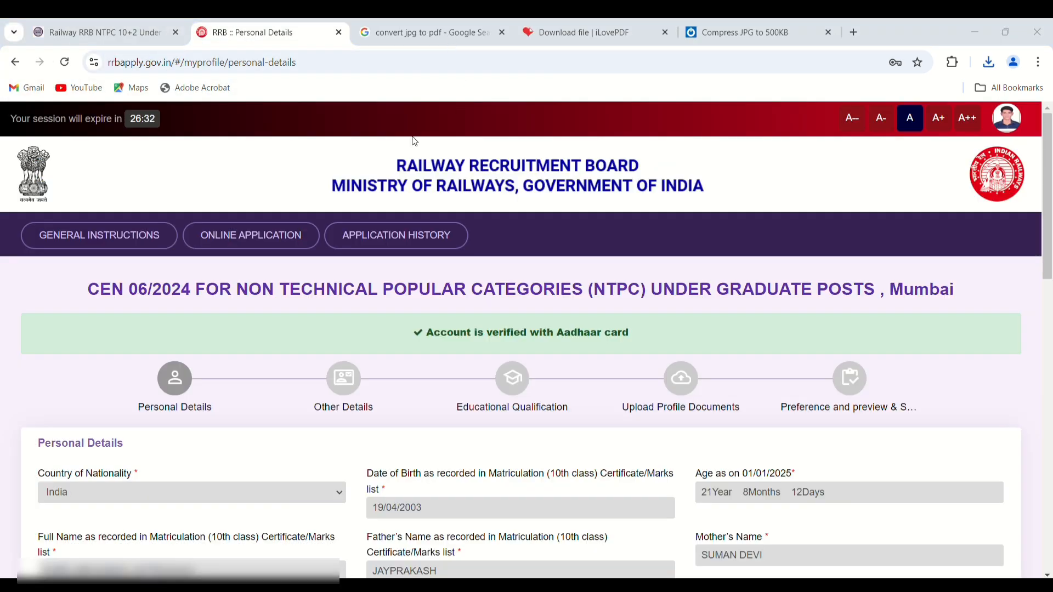
- Attach the Cast Certificate PDF from Downloads and save it in the Upload Documents form
scroll(412, 136, "down", 7)
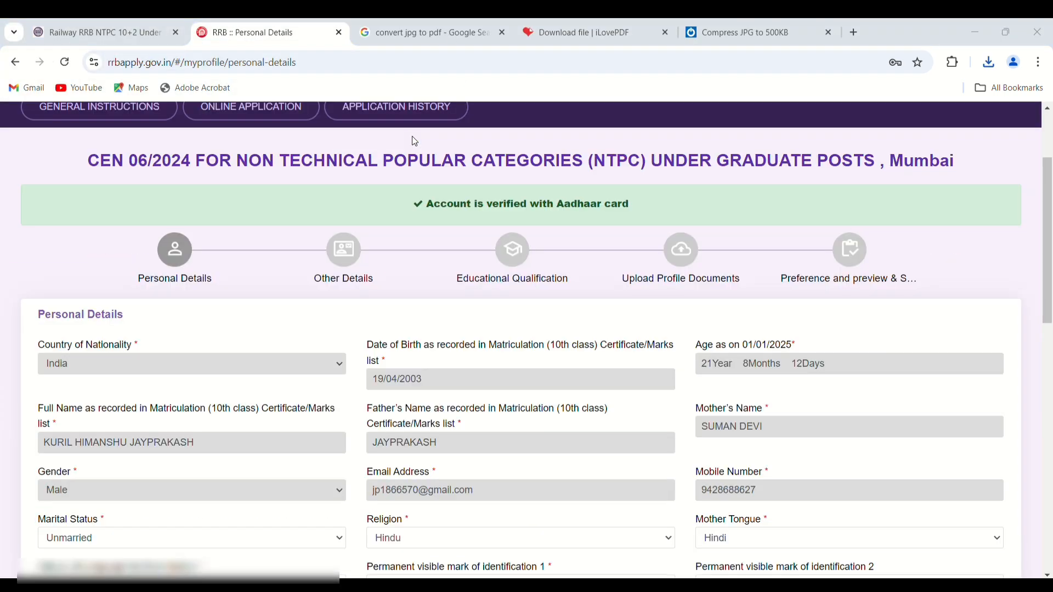
scroll(415, 141, "down", 5)
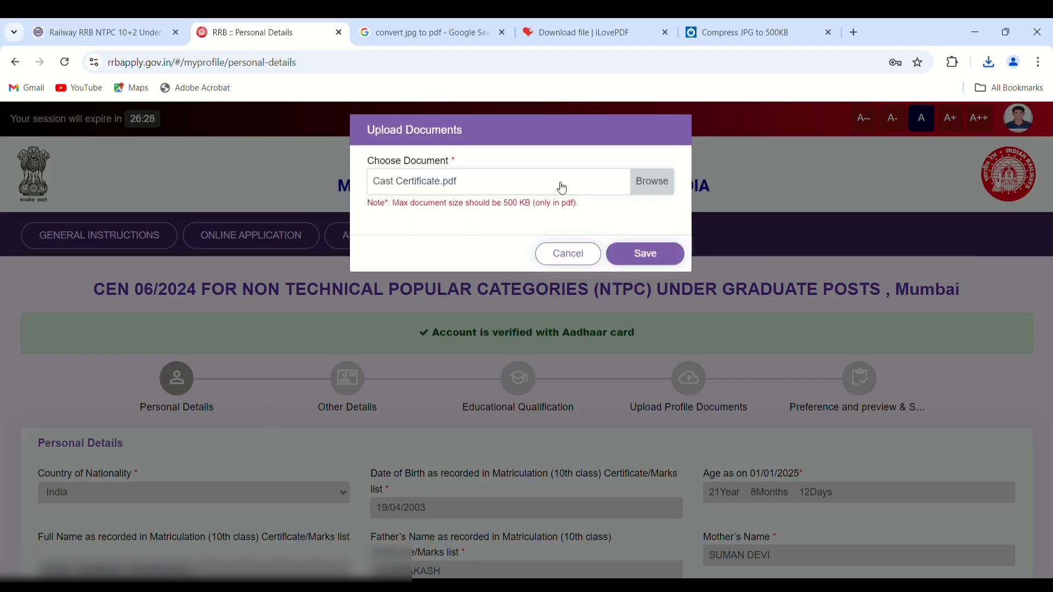
left_click(637, 183)
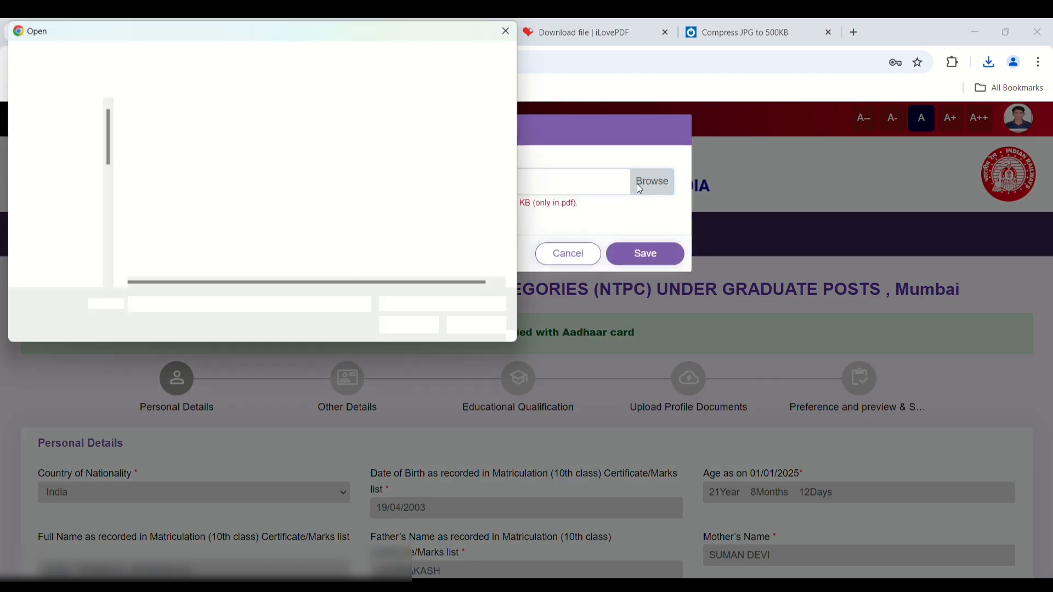
left_click(276, 144)
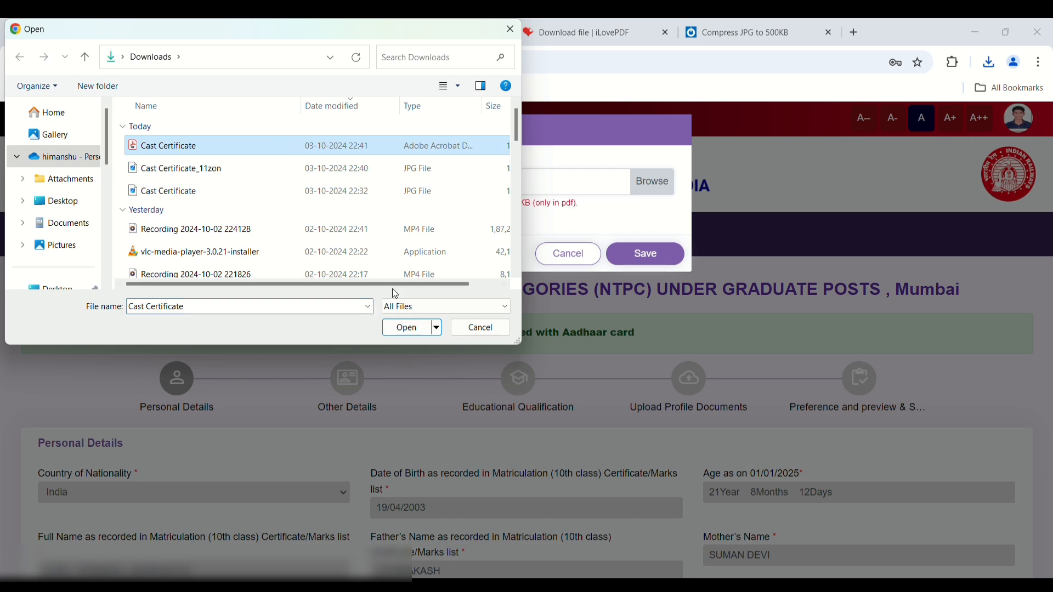
left_click(406, 329)
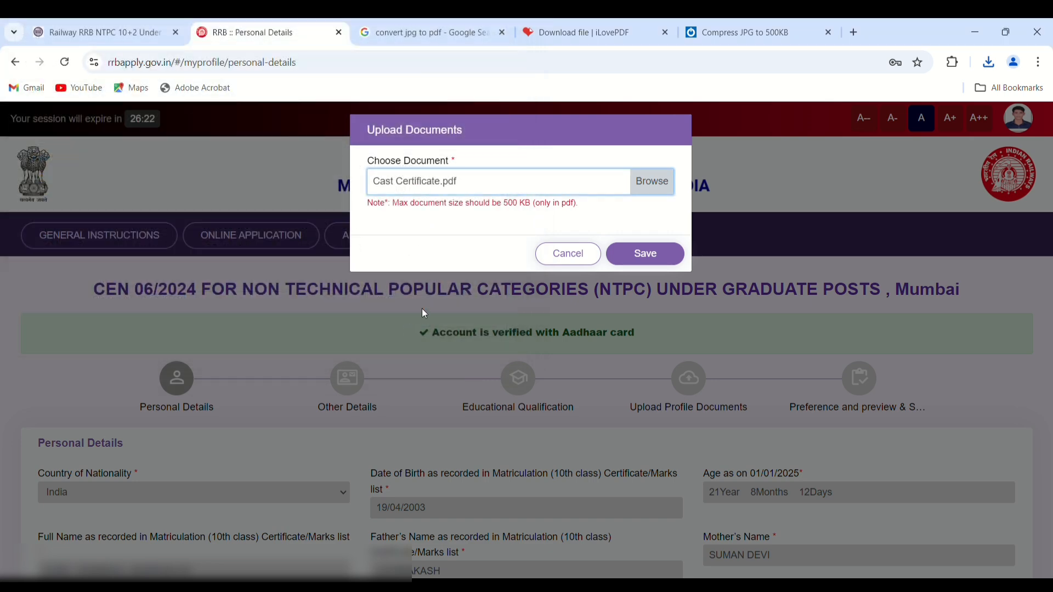
left_click(640, 261)
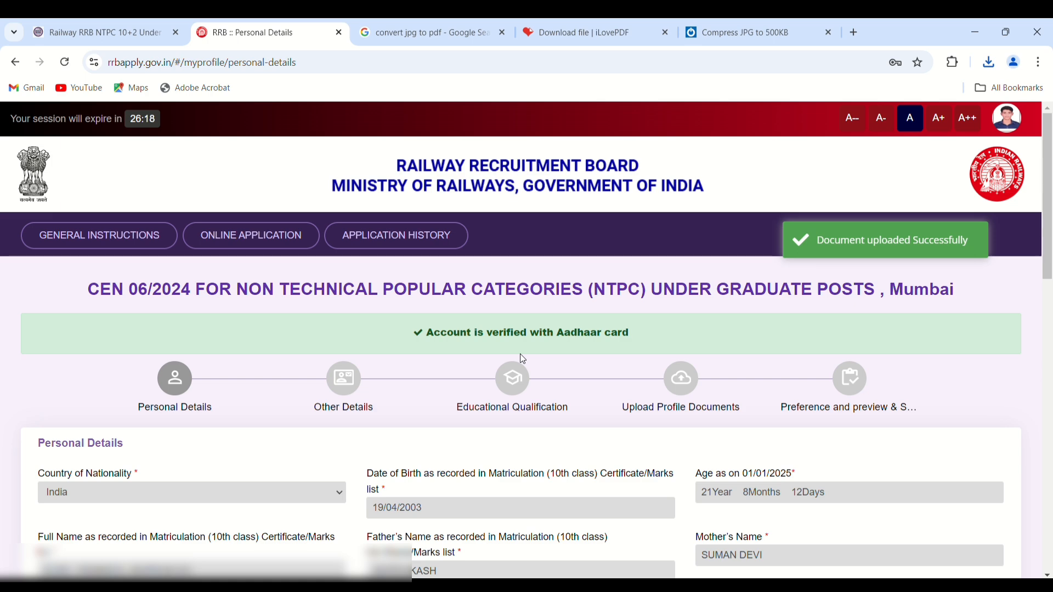
scroll(520, 353, "down", 15)
- After the missing caste-name error, keep SC as community and fill in the Name of the Caste field
scroll(521, 355, "down", 3)
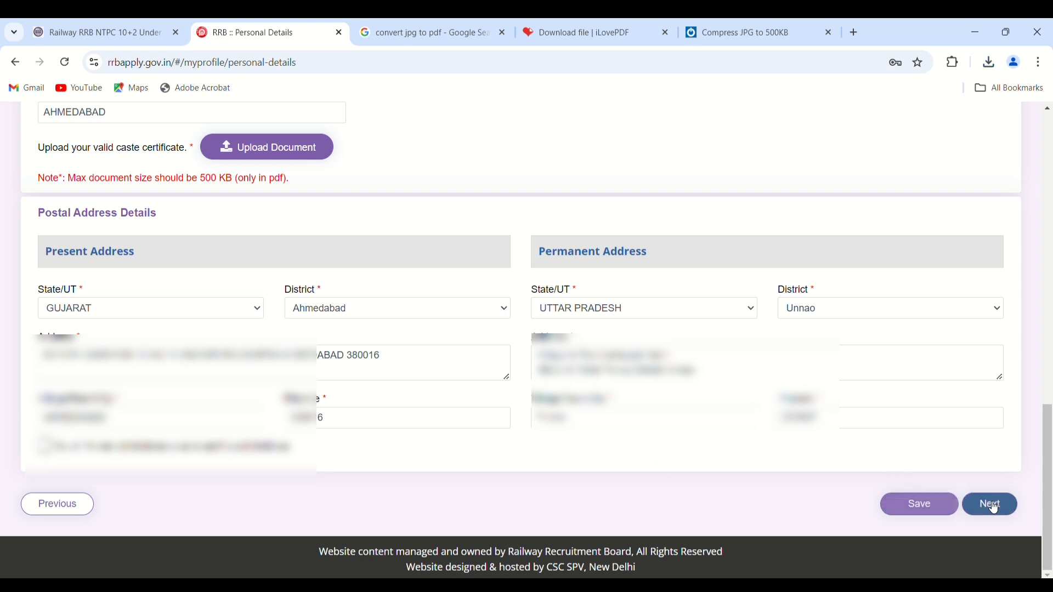
left_click(951, 517)
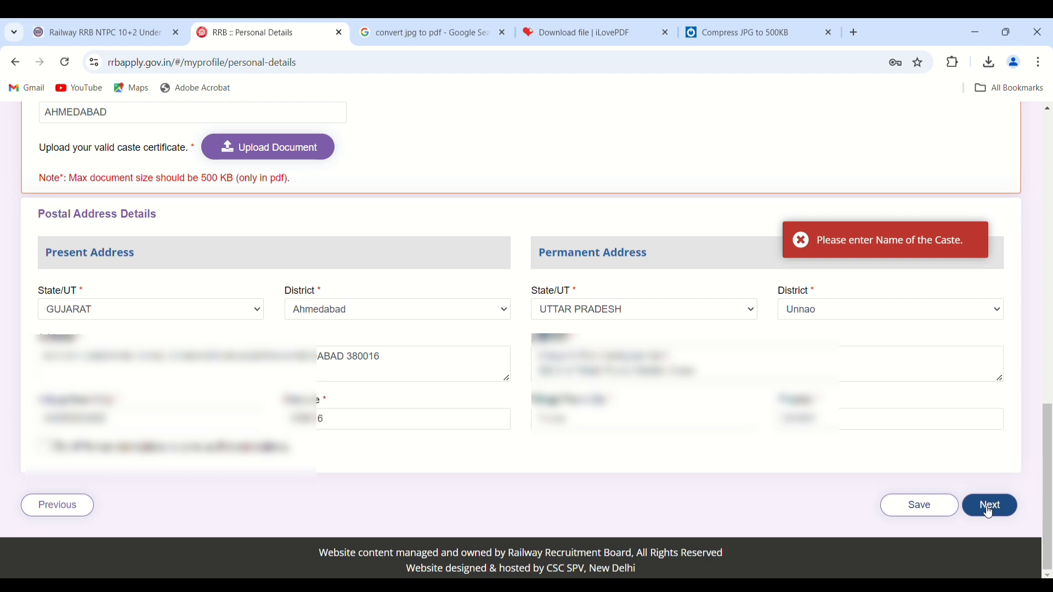
scroll(647, 351, "up", 3)
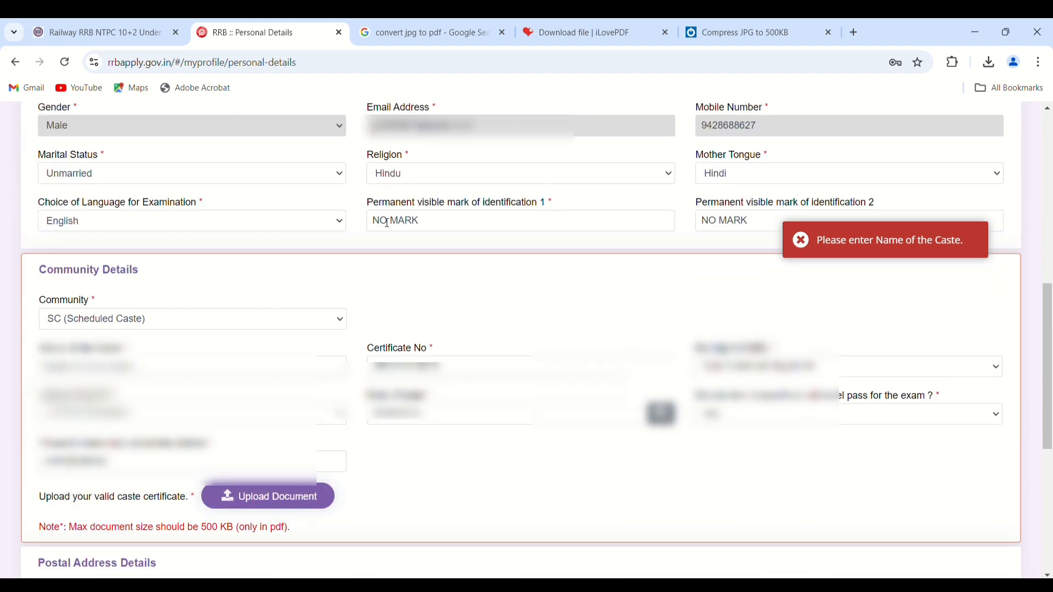
left_click(344, 320)
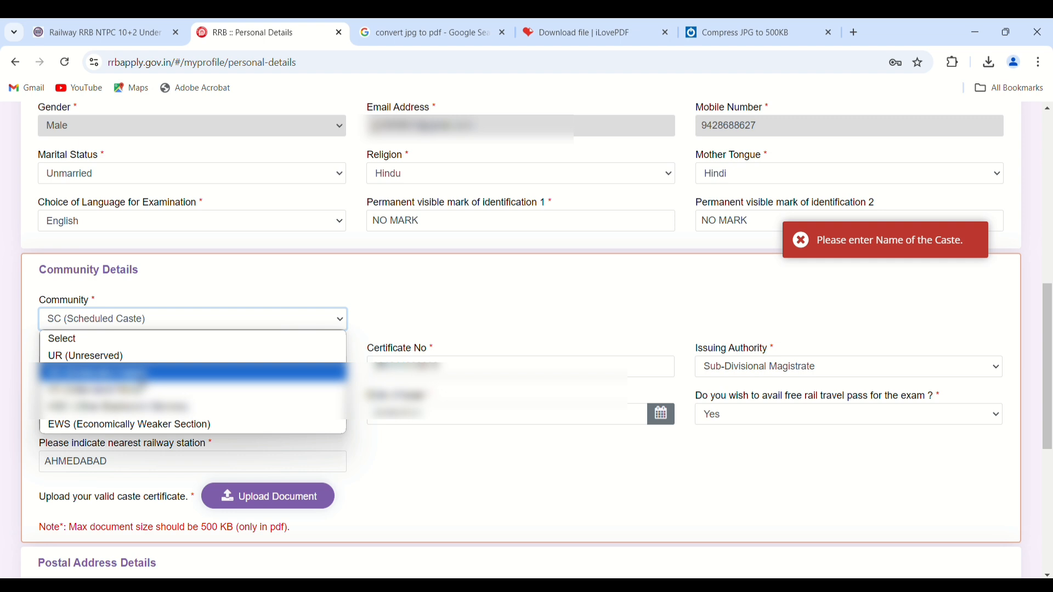
key("Return")
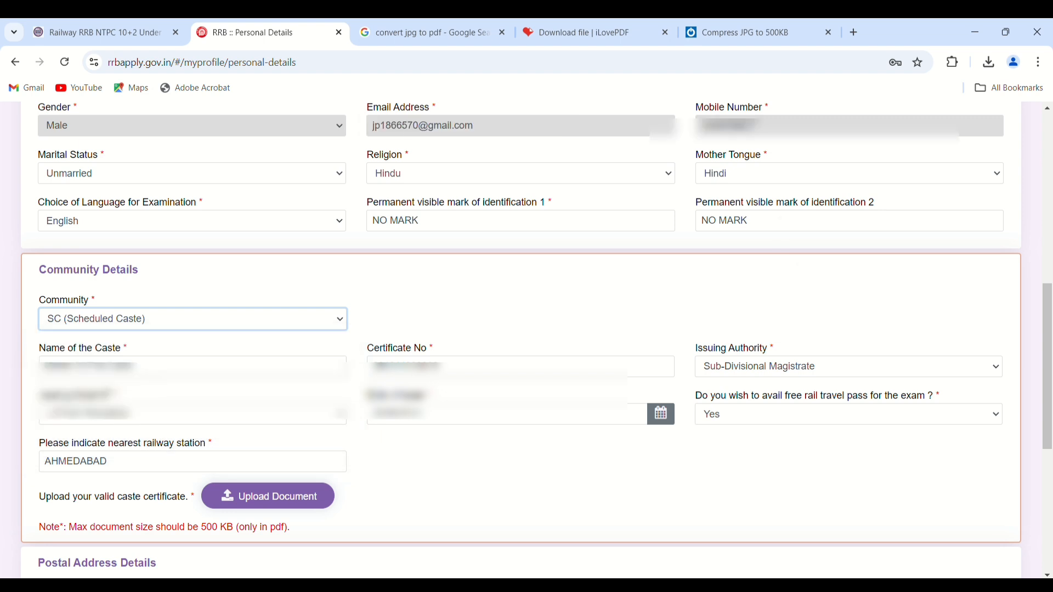
left_click(192, 366)
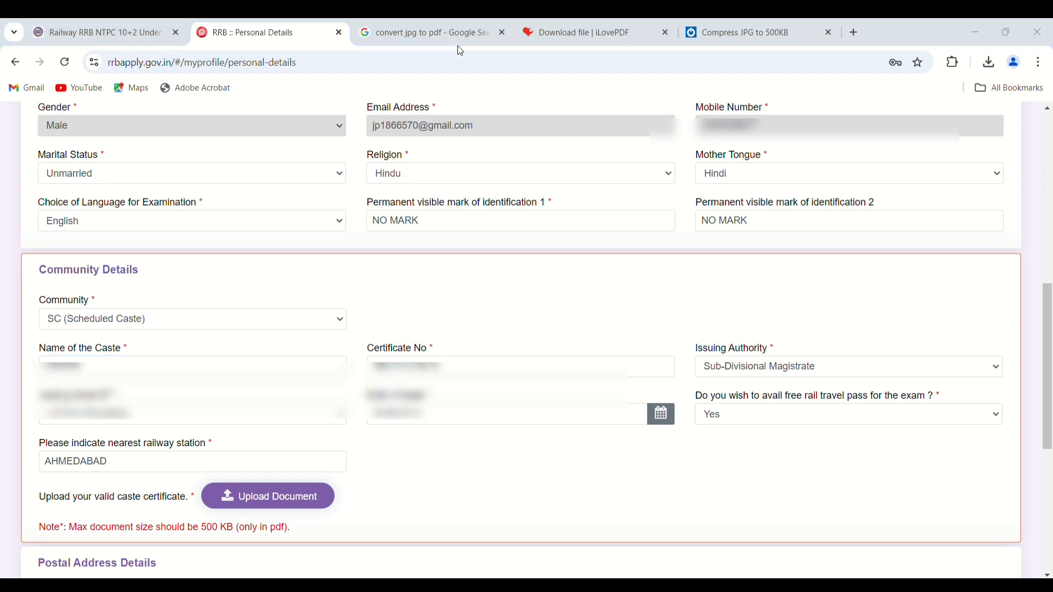
- Save the completed Personal Details page and advance to step two, Other Details
scroll(424, 263, "down", 6)
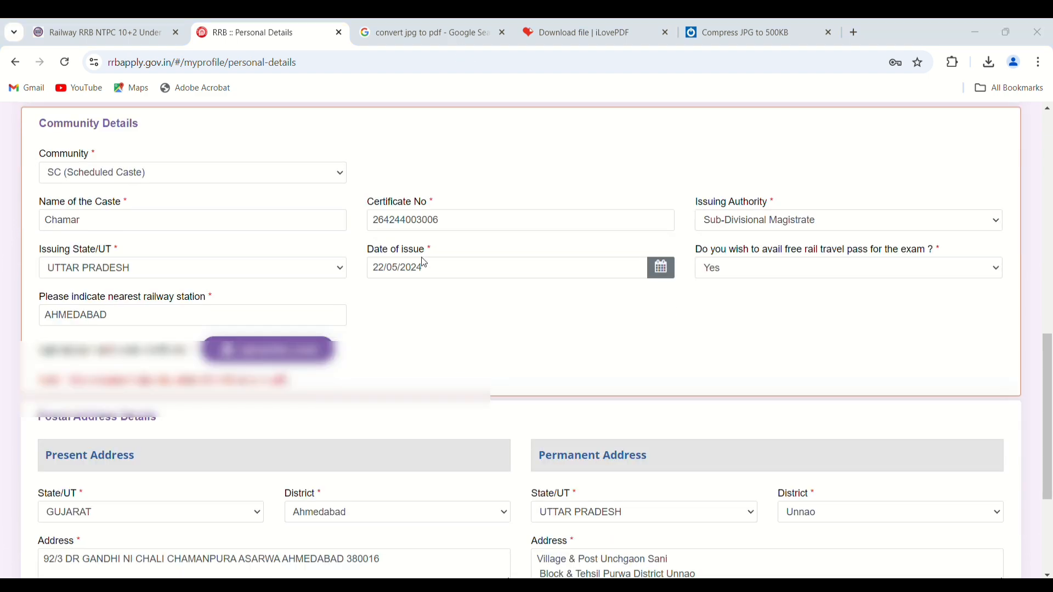
scroll(424, 263, "down", 1)
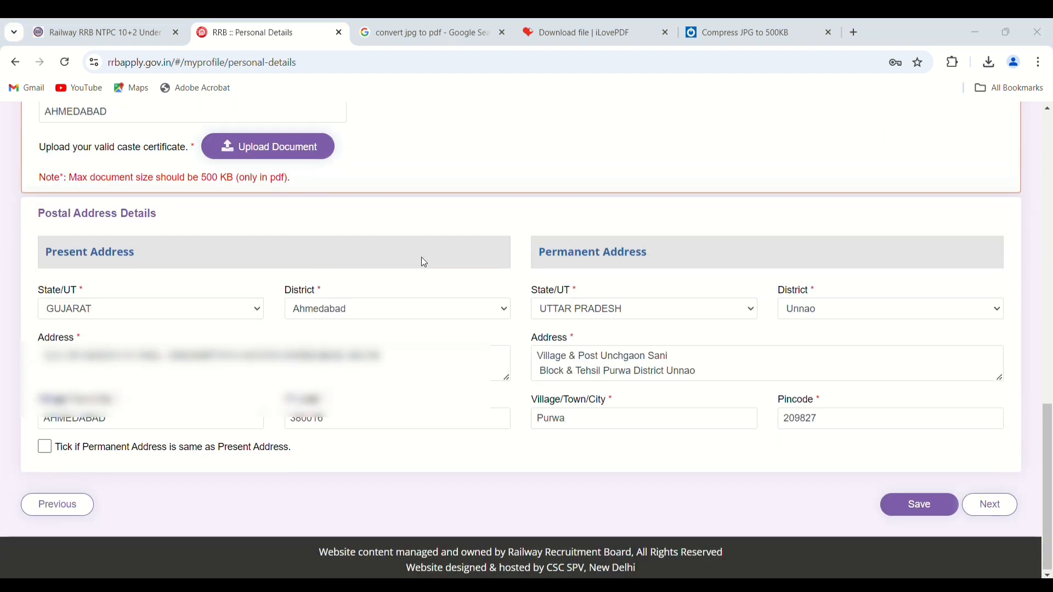
scroll(424, 263, "up", 4)
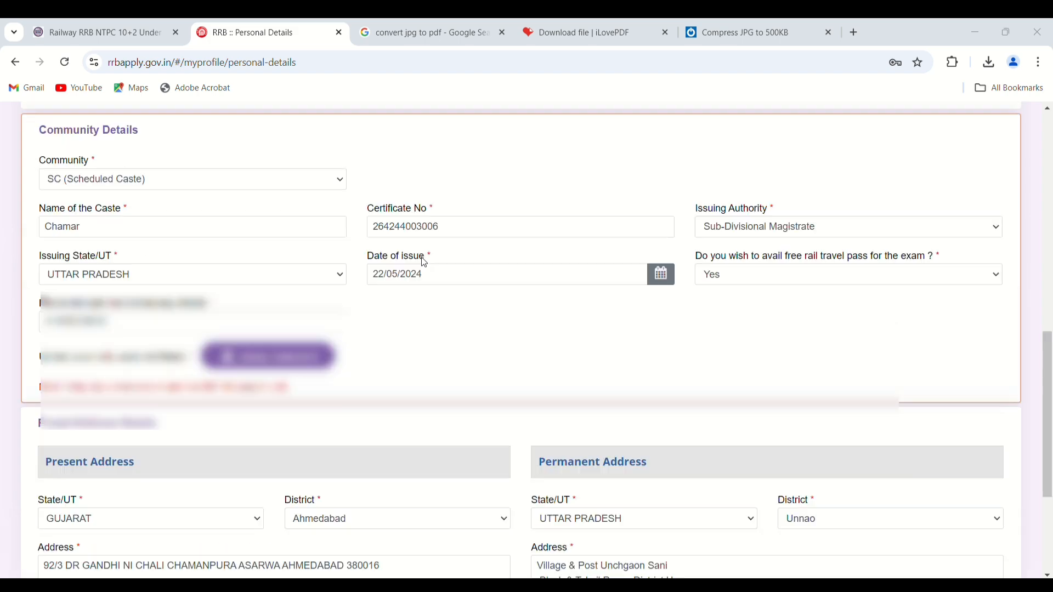
scroll(424, 263, "up", 1)
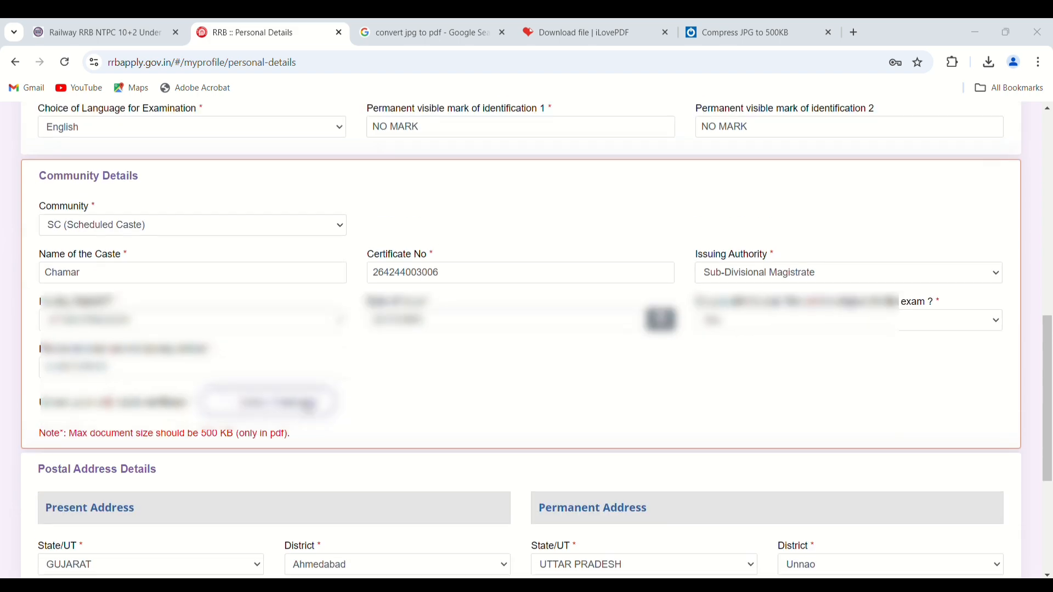
scroll(491, 451, "up", 2)
scroll(493, 453, "down", 6)
scroll(506, 449, "down", 1)
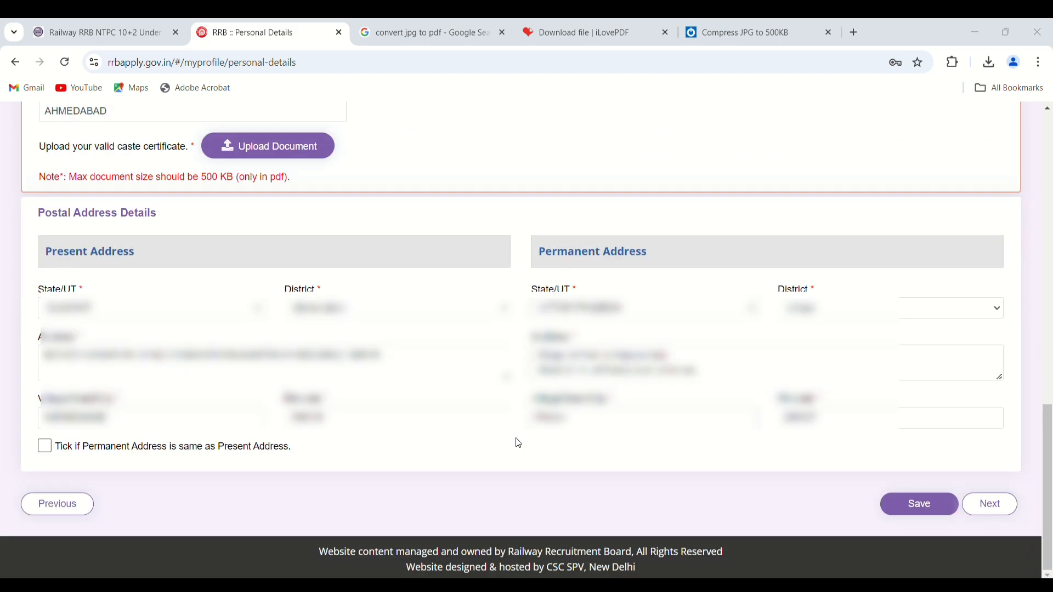
left_click(935, 511)
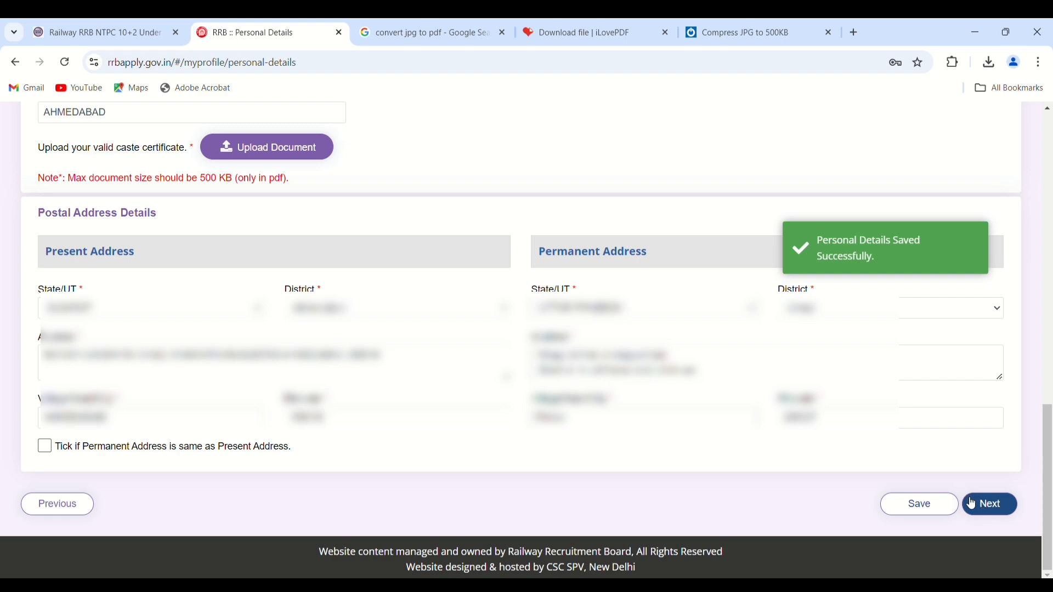
left_click(455, 37)
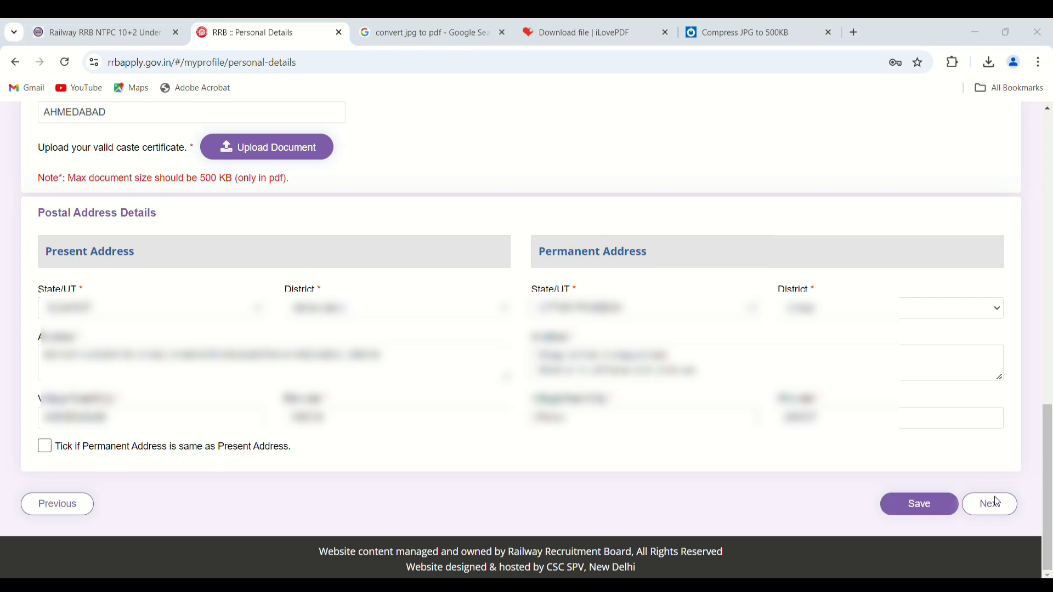
left_click(997, 517)
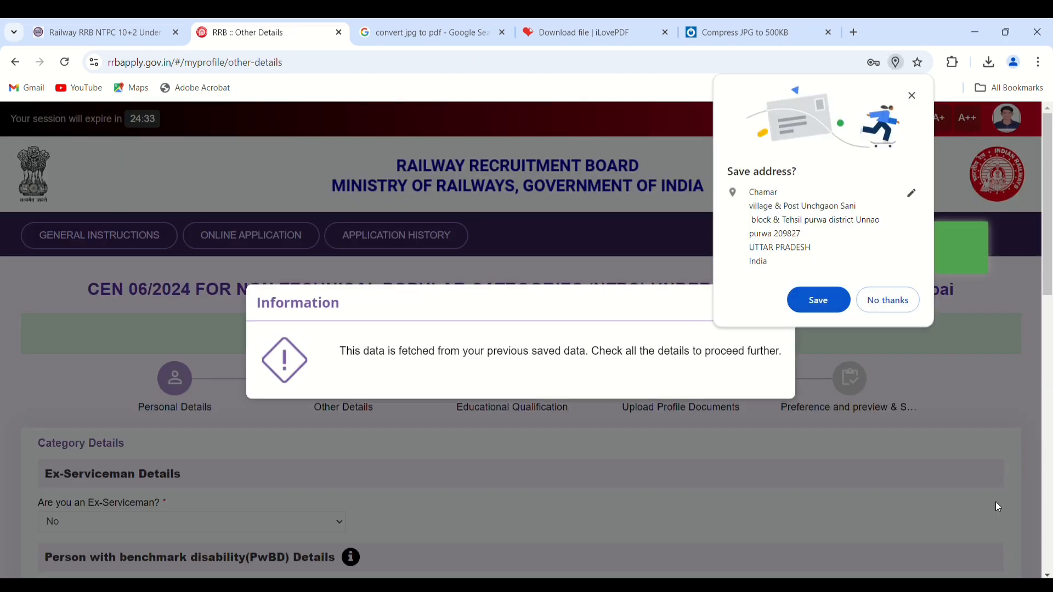
- Decline Chrome's save-address prompt, close the saved-data notice, and attempt to proceed past Other Details
left_click(900, 313)
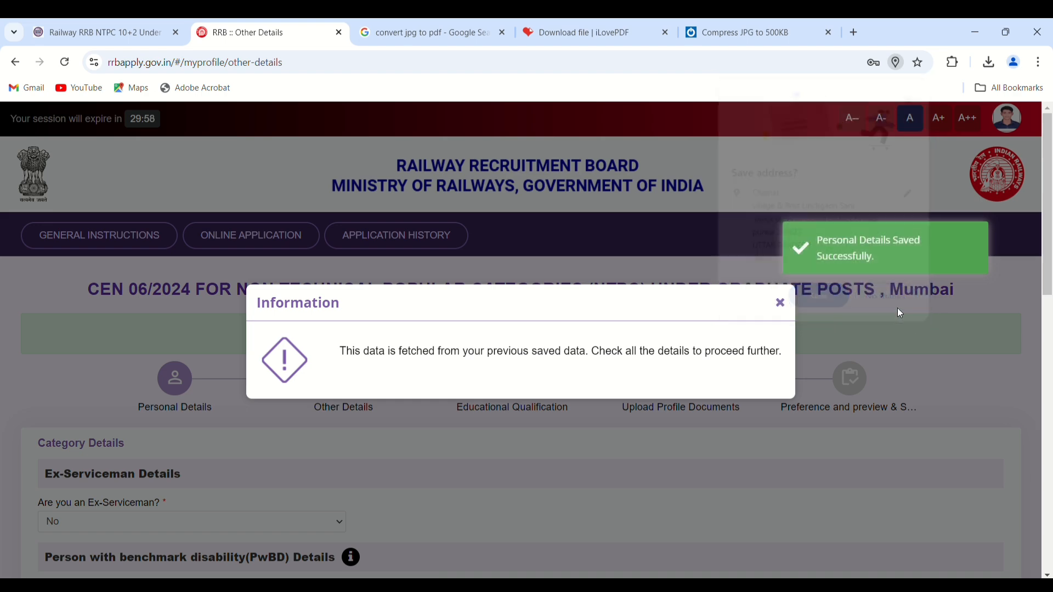
left_click(781, 304)
scroll(567, 346, "down", 4)
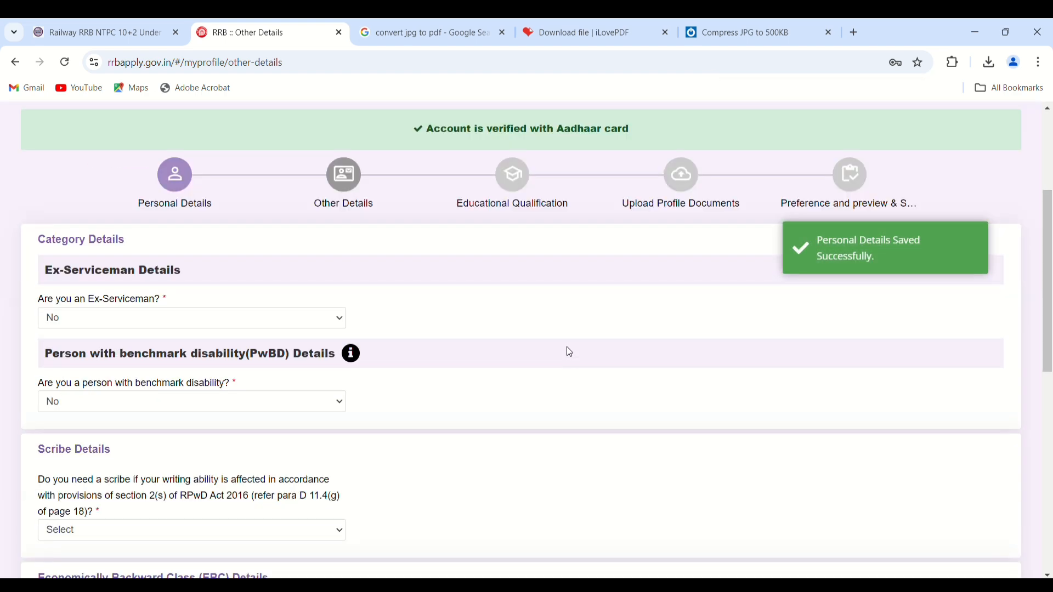
scroll(567, 348, "down", 2)
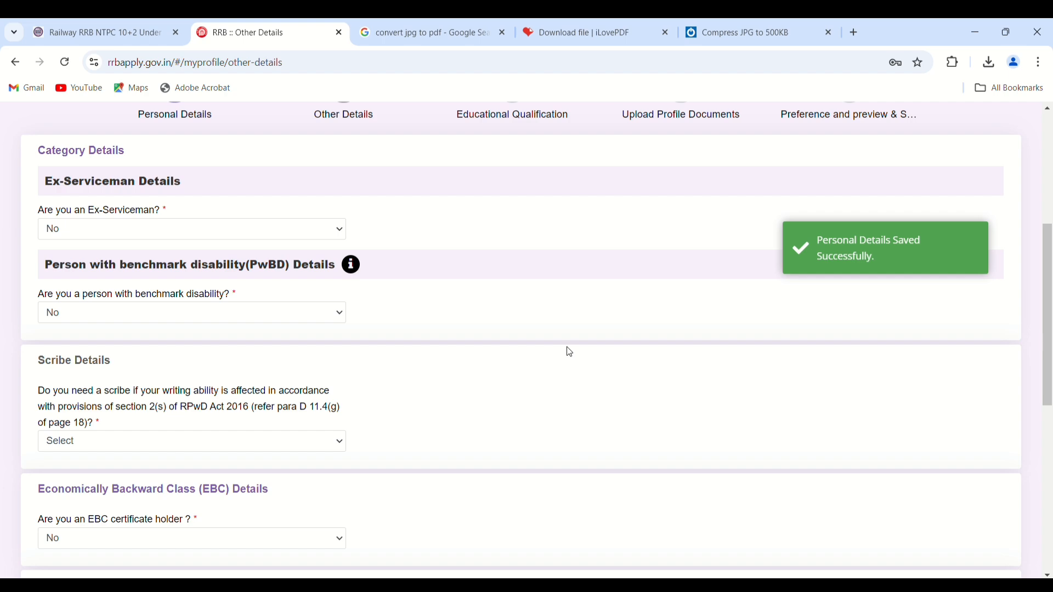
scroll(571, 353, "up", 1)
scroll(570, 353, "down", 9)
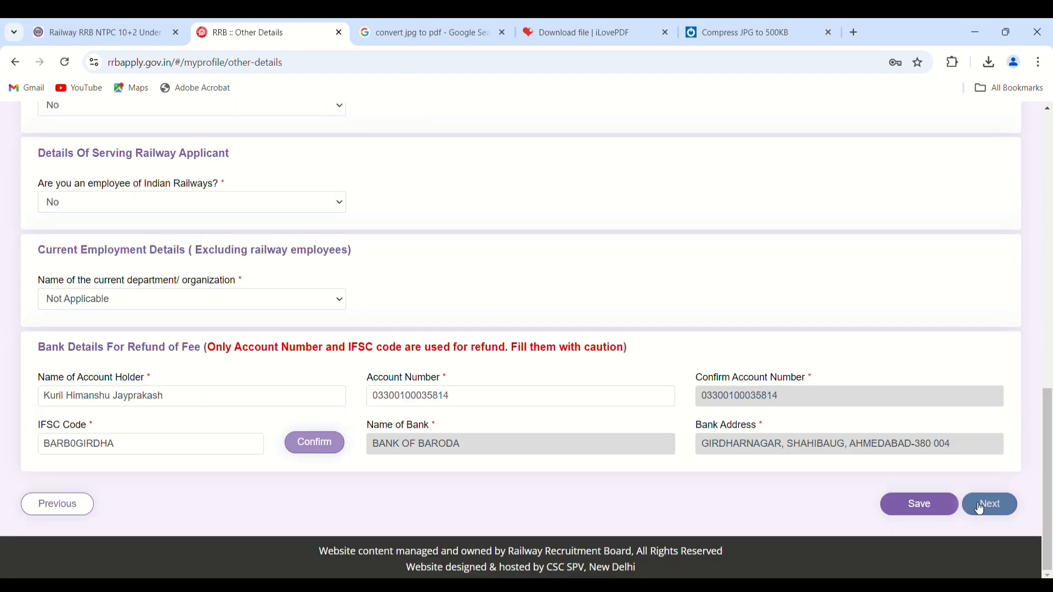
left_click(982, 507)
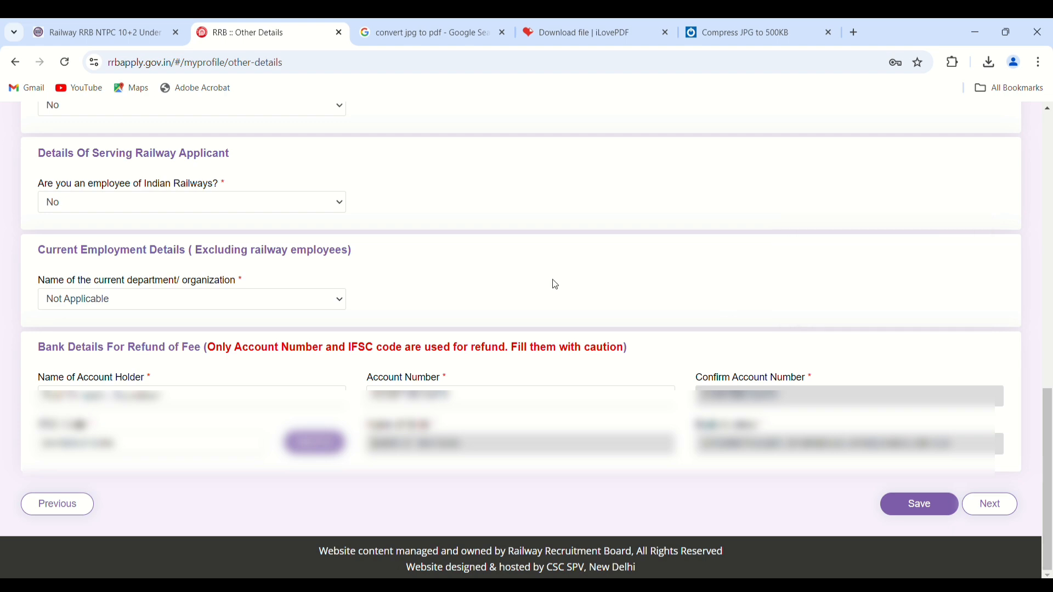
- Retry until Other Details, with scribe set to No, are saved and qualifications open
scroll(556, 284, "up", 7)
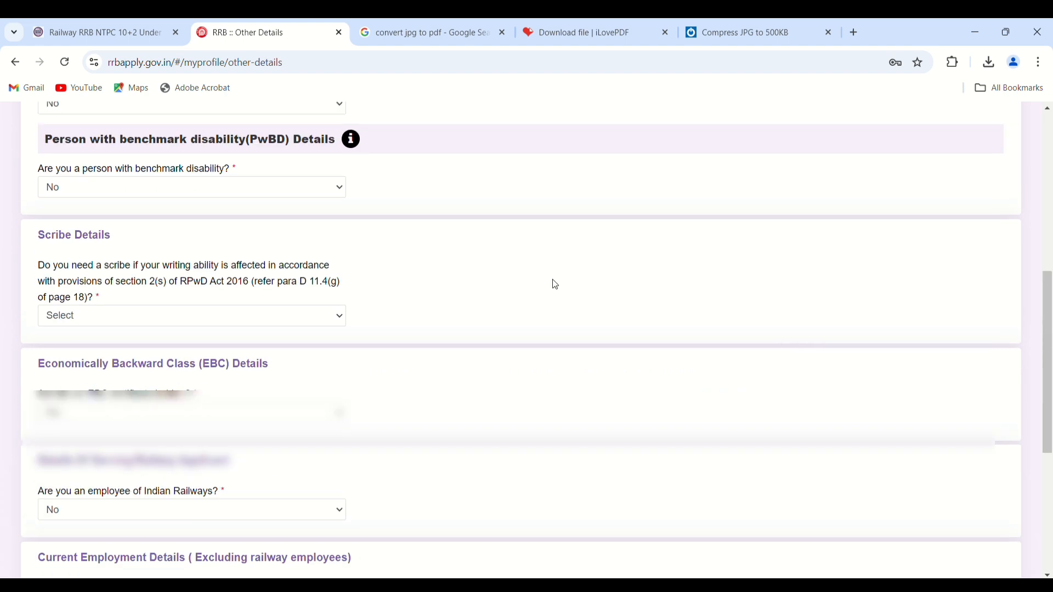
scroll(556, 285, "down", 7)
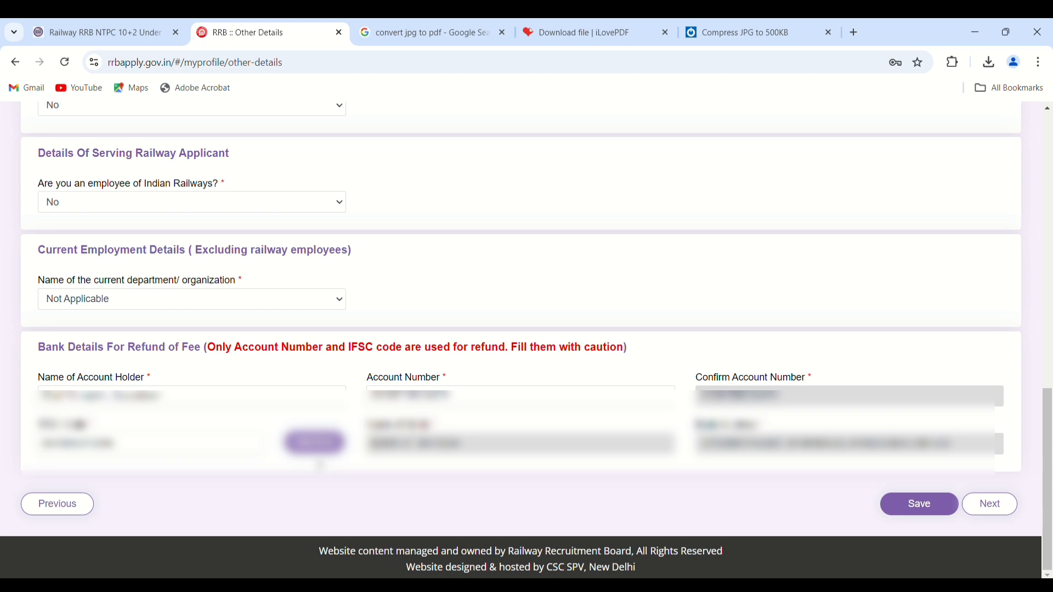
left_click(999, 506)
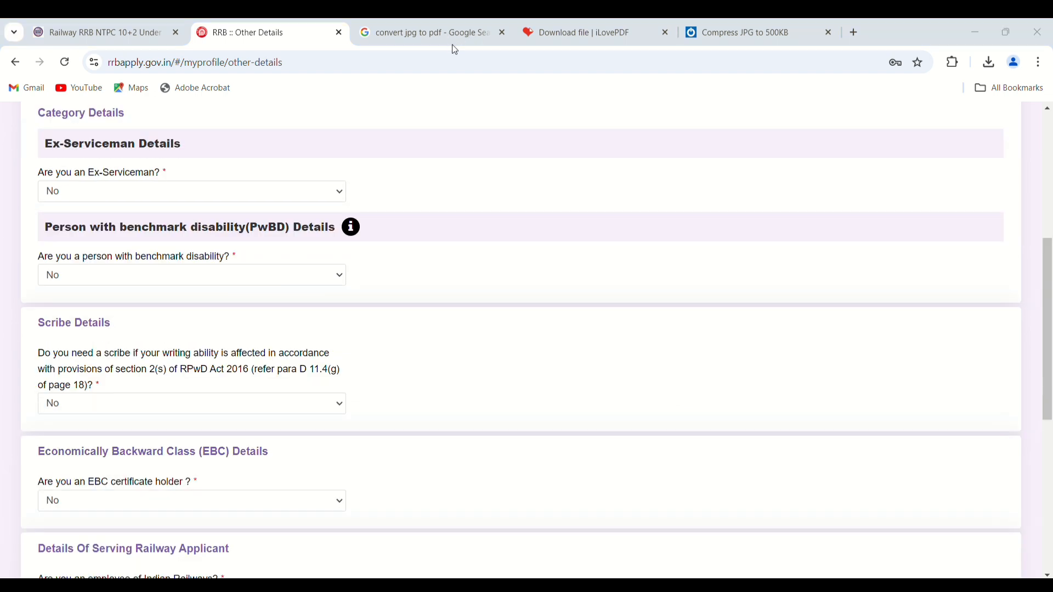
scroll(435, 207, "down", 7)
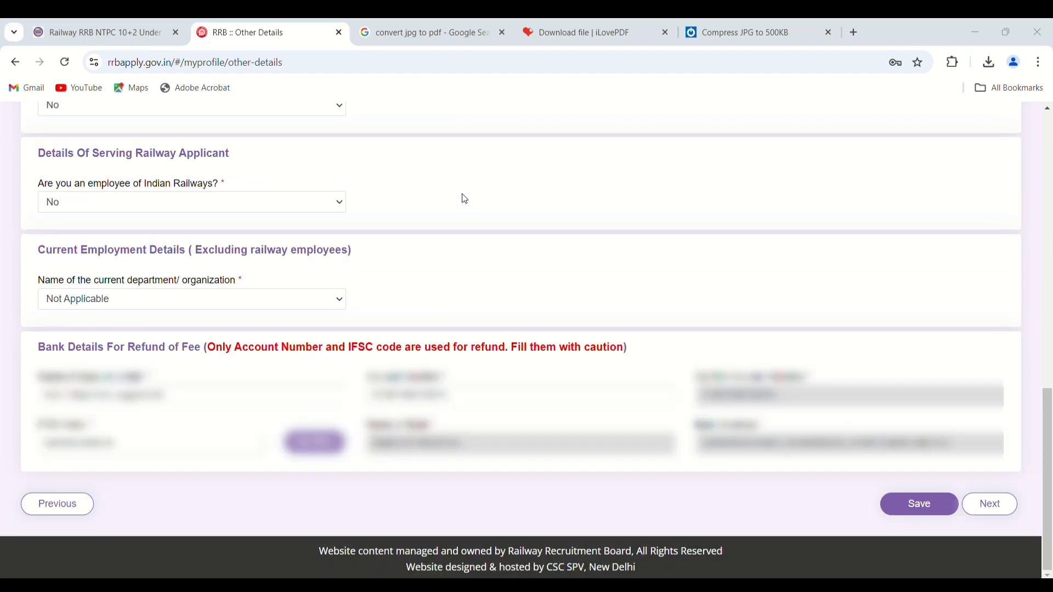
left_click(987, 506)
- Set both qualification and discipline to 12th (+2 Stage) or its equivalent
scroll(752, 492, "down", 3)
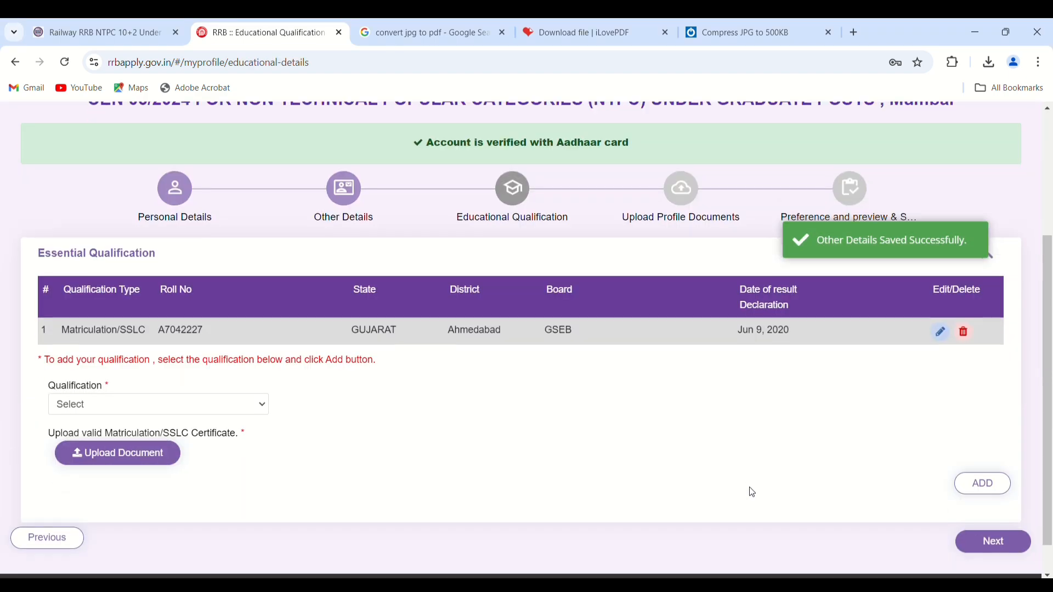
scroll(752, 493, "down", 1)
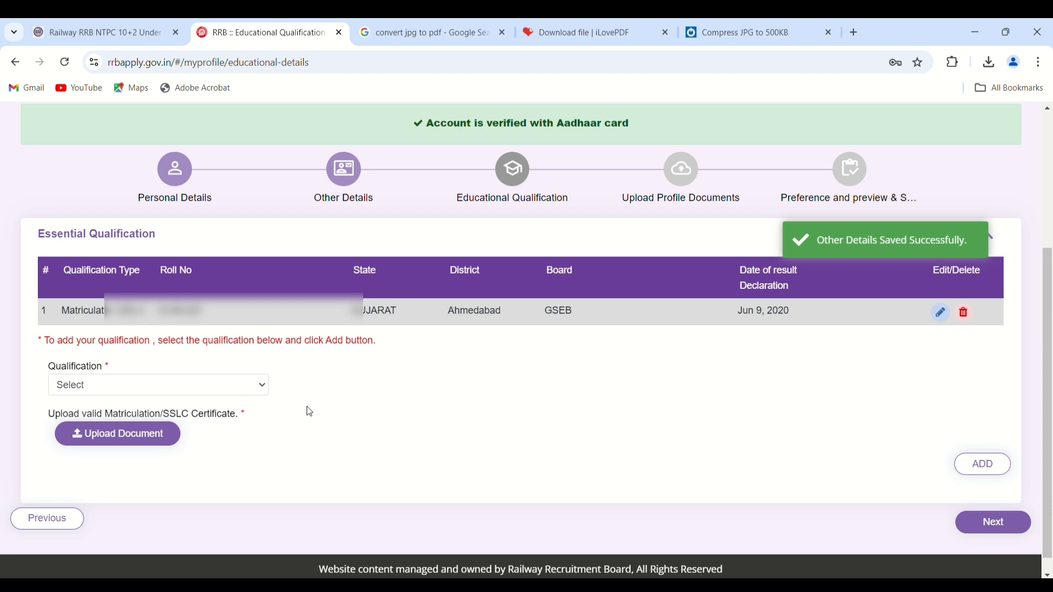
left_click(262, 389)
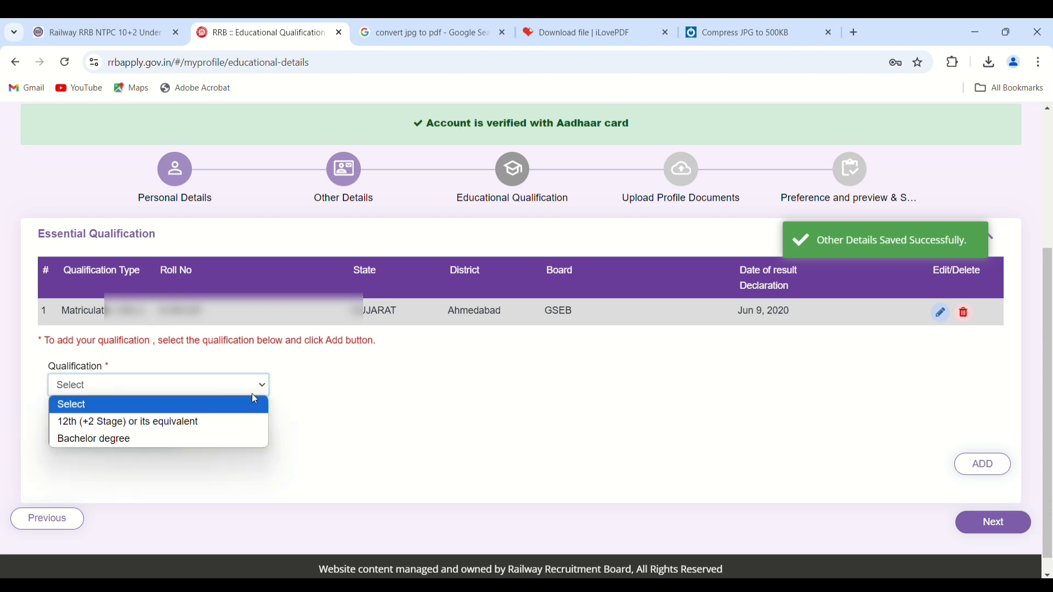
left_click(172, 421)
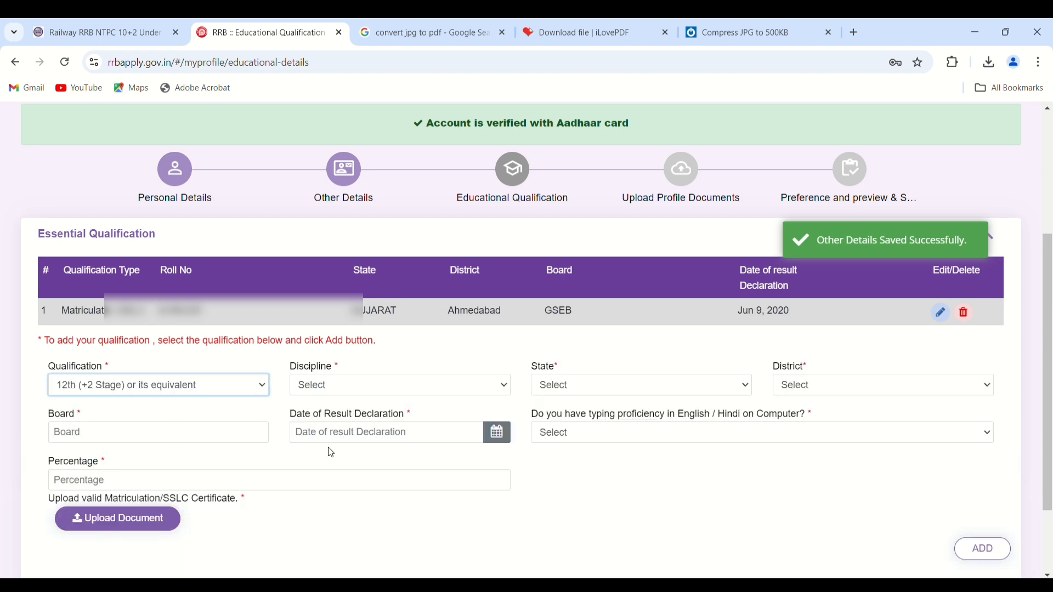
left_click(407, 393)
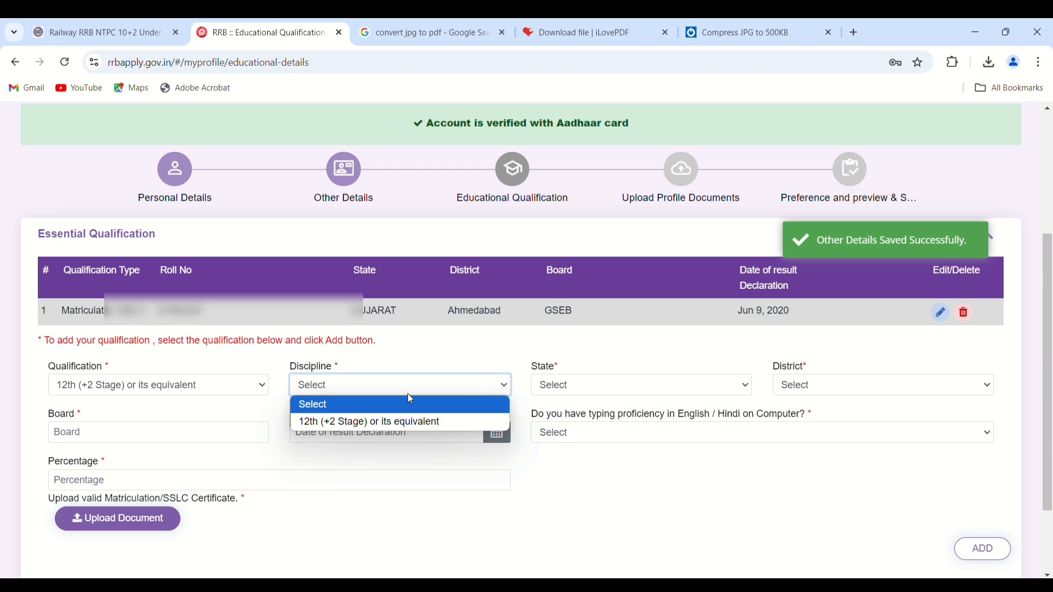
left_click(377, 422)
- Choose state GUJARAT and district Ahmedabad, and enter board GSEB
left_click(563, 384)
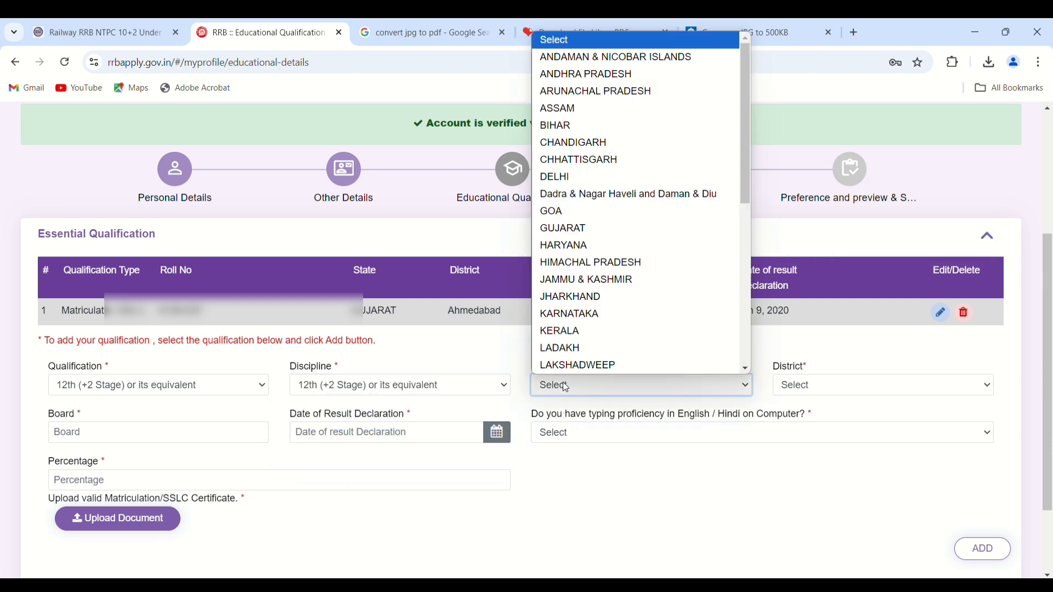
left_click(599, 201)
left_click(795, 390)
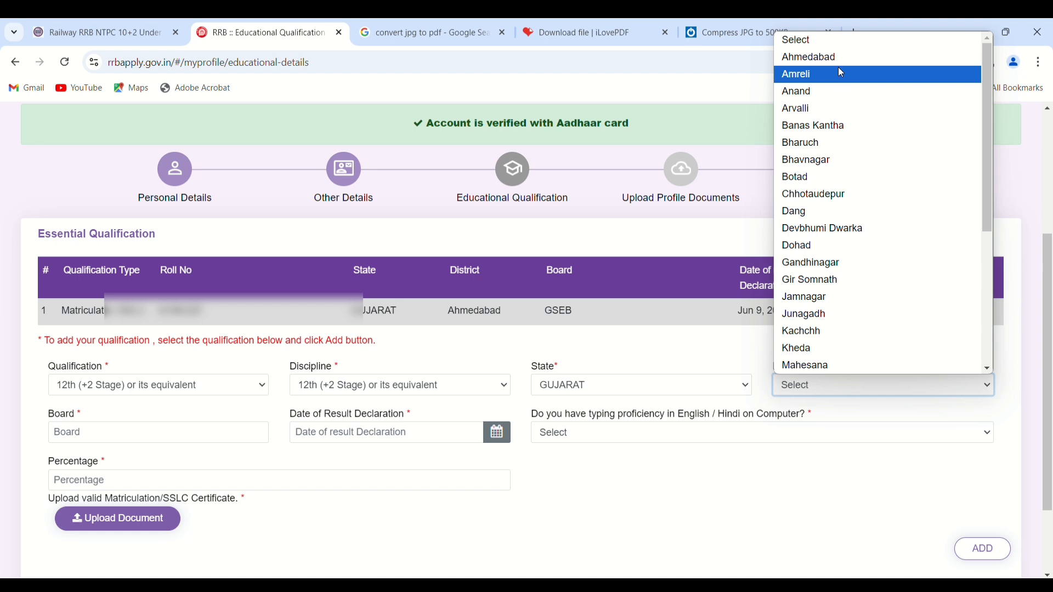
left_click(821, 58)
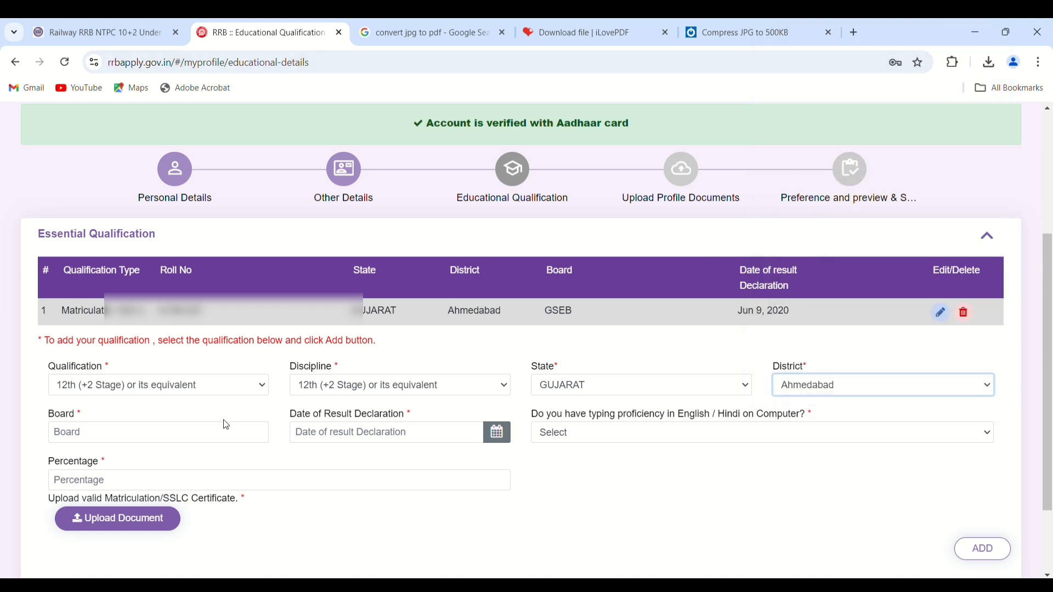
left_click(141, 442)
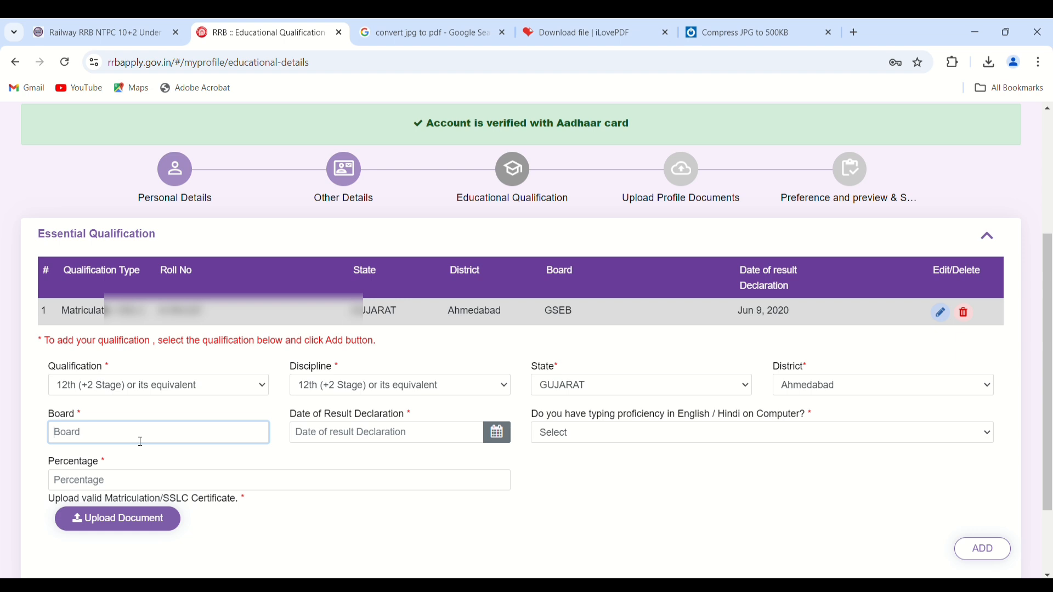
type("GSEB")
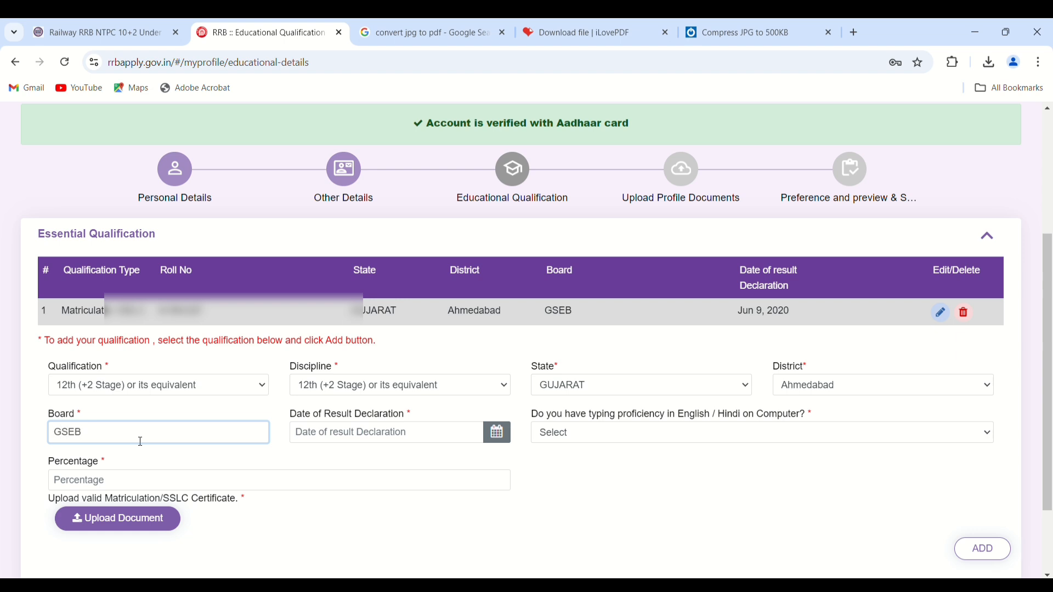
- Pick 4 June 2022 in the date picker as the 12th Date of Result Declaration
left_click(497, 436)
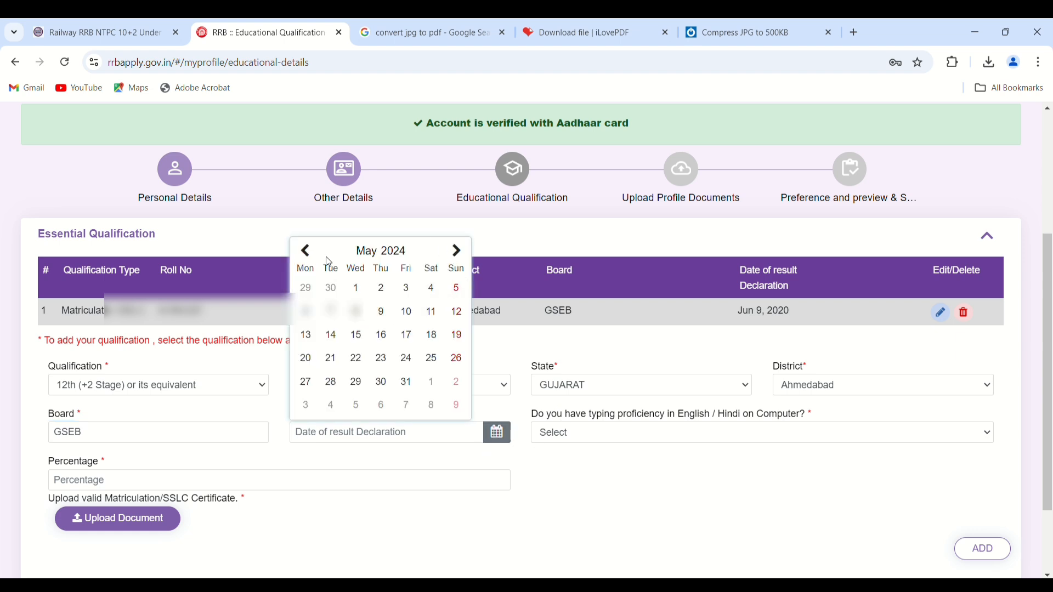
left_click(397, 257)
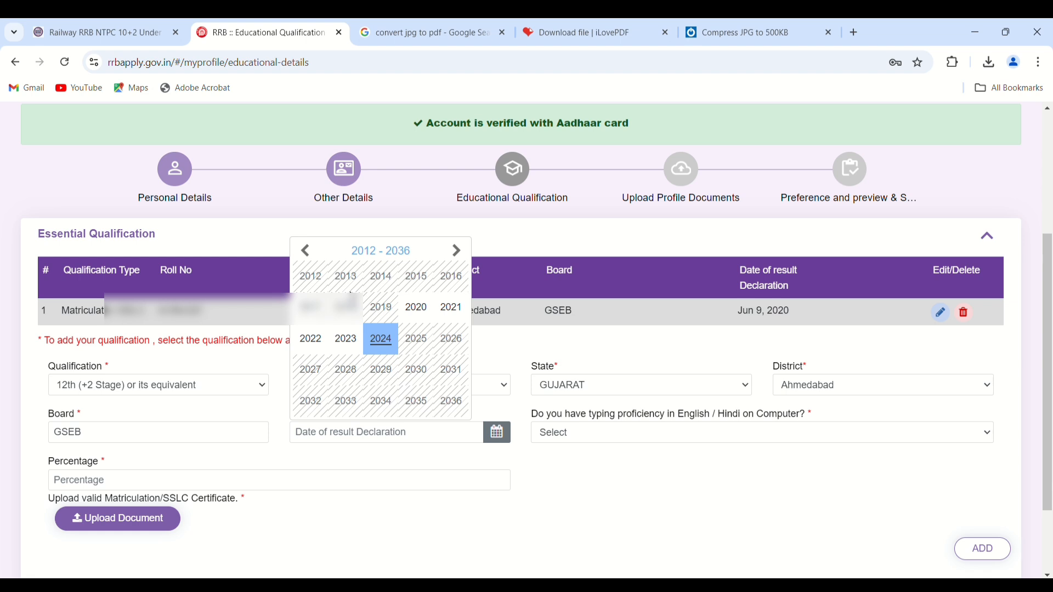
left_click(310, 339)
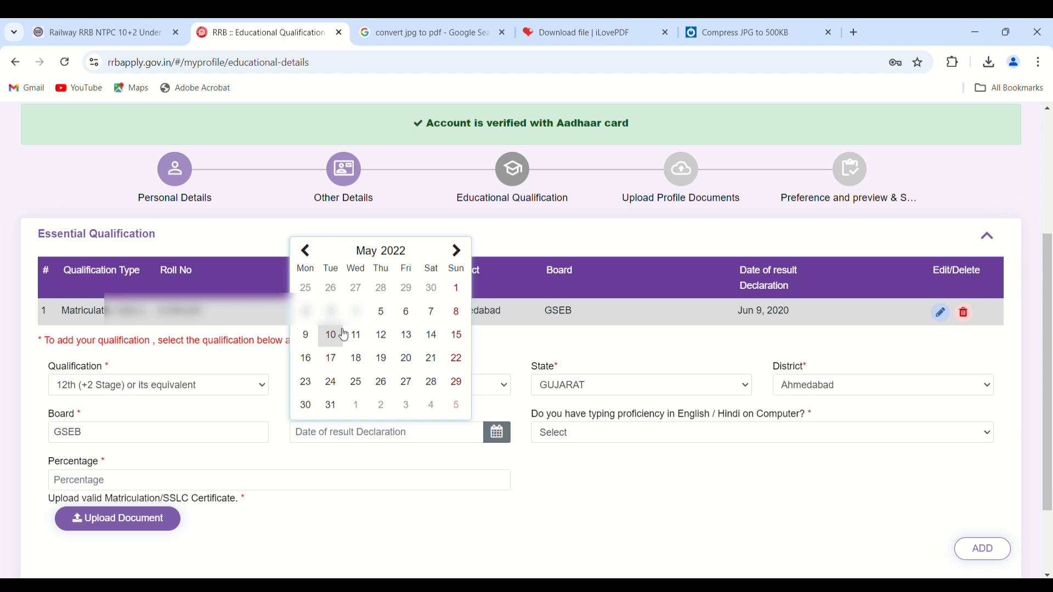
left_click(457, 253)
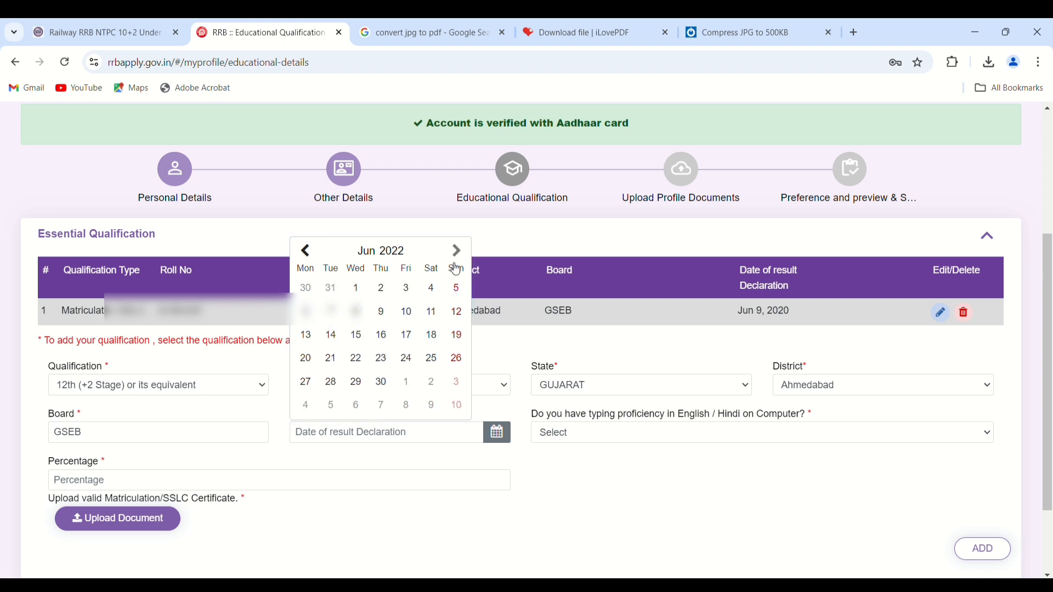
left_click(428, 289)
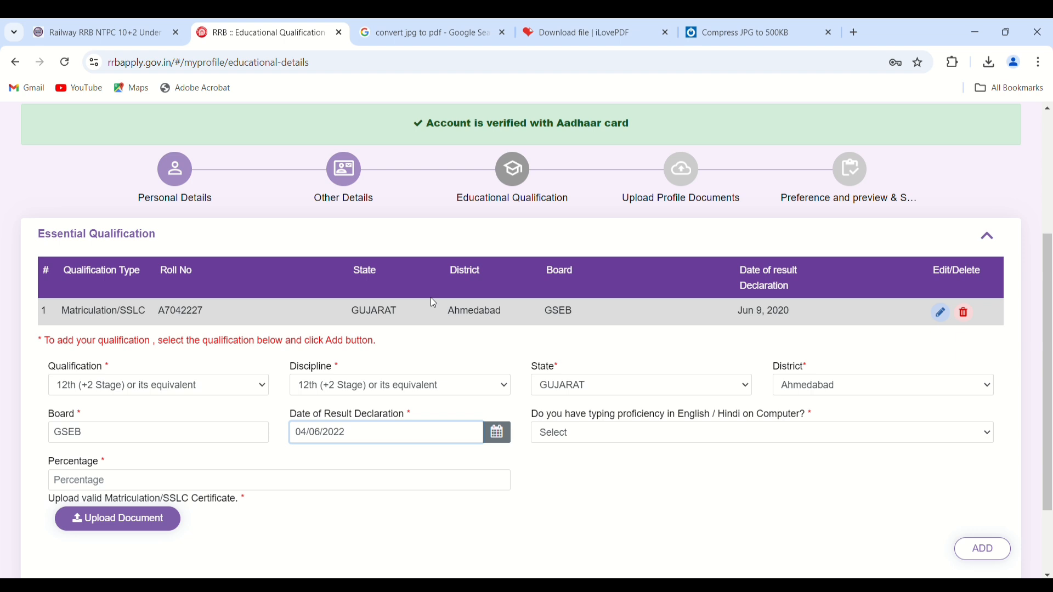
scroll(605, 357, "down", 2)
- Answer Yes to typing proficiency for the 12th entry and fill in the 76.93 percentage
left_click(593, 325)
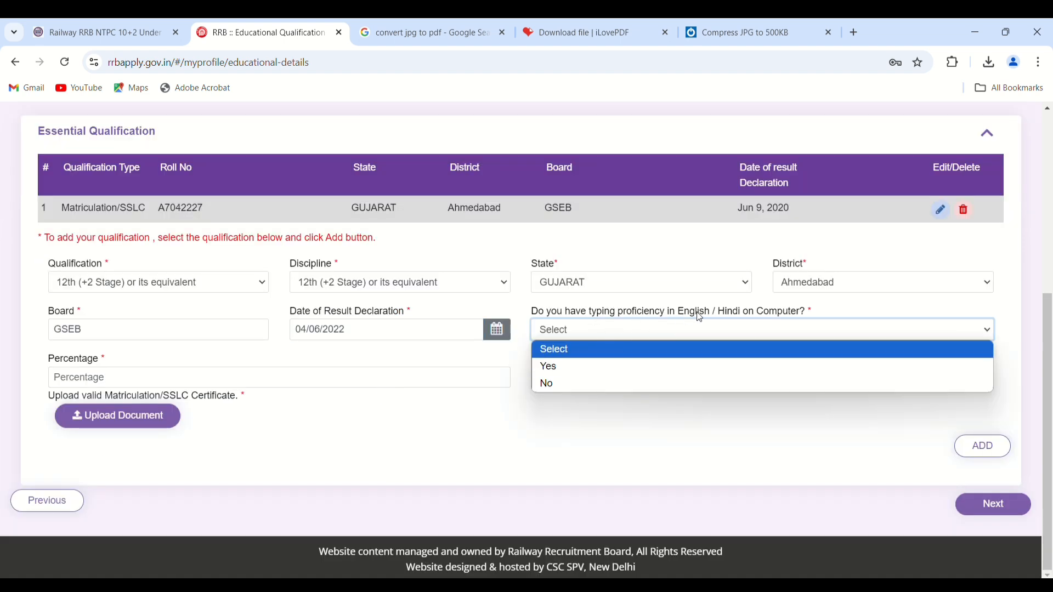
left_click(603, 475)
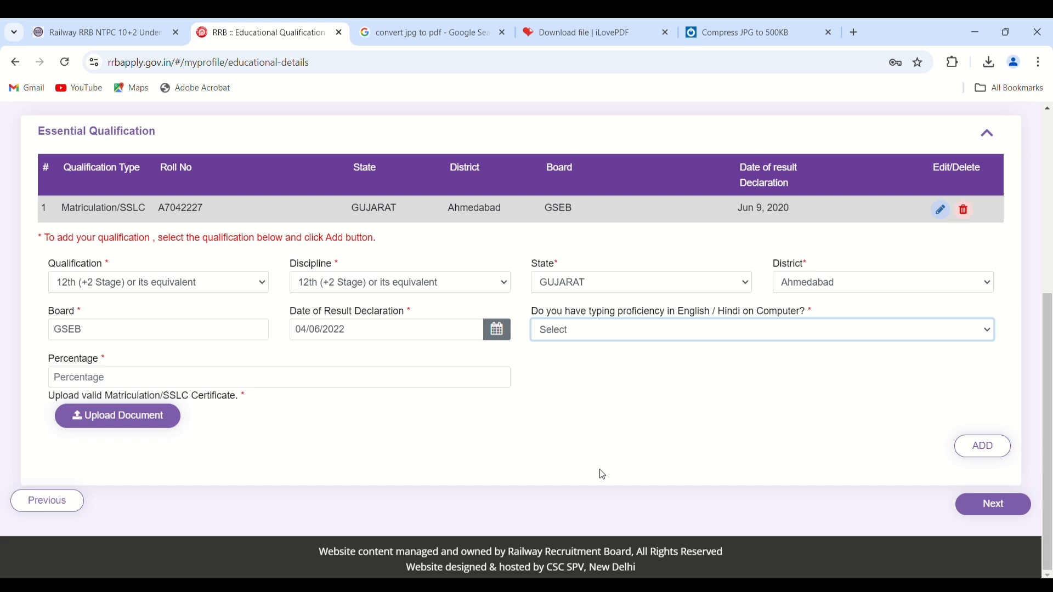
left_click(279, 379)
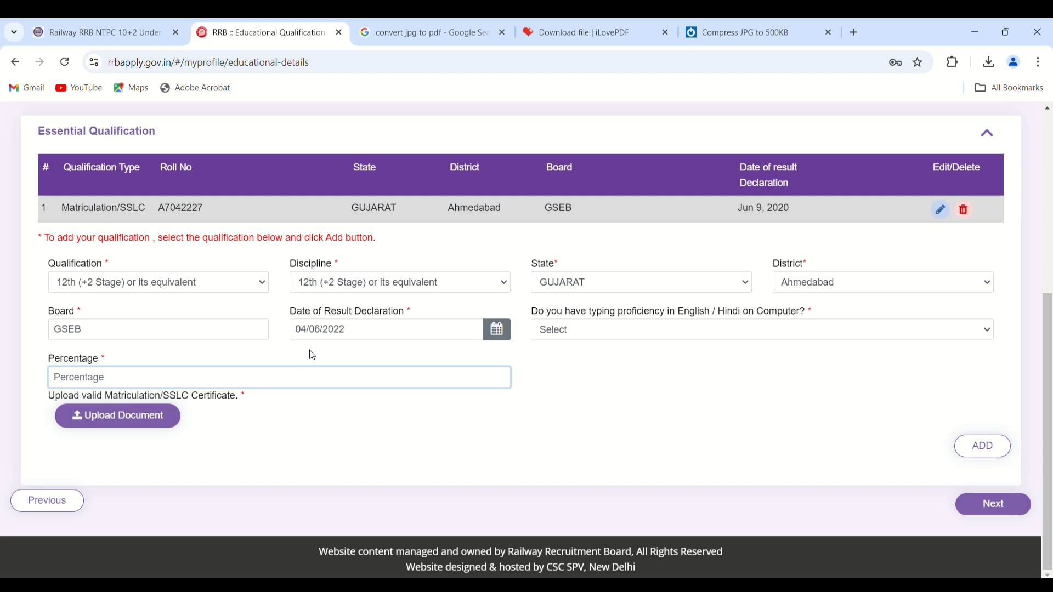
left_click(611, 329)
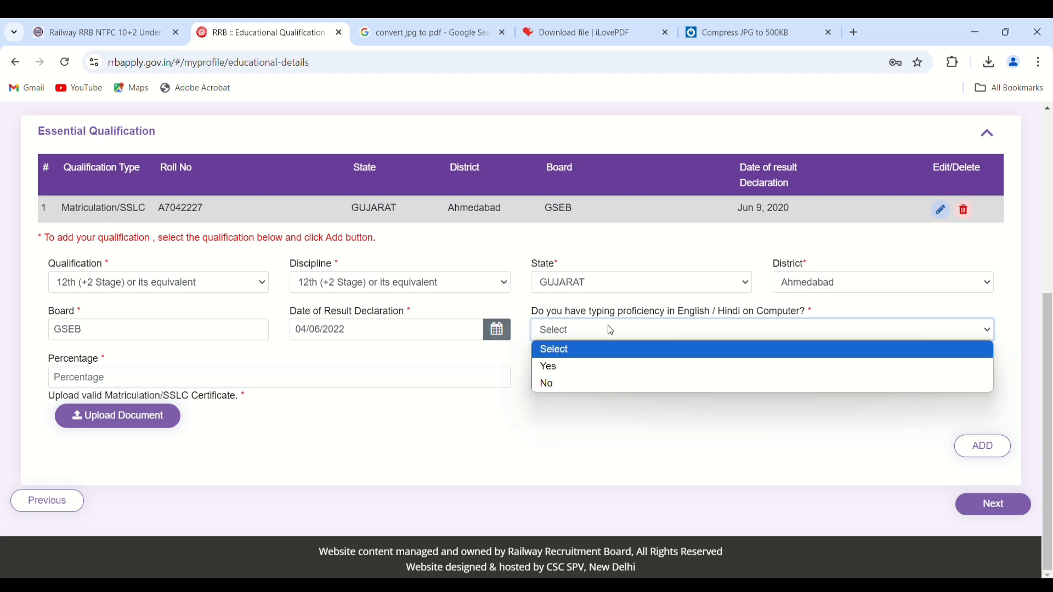
left_click(542, 365)
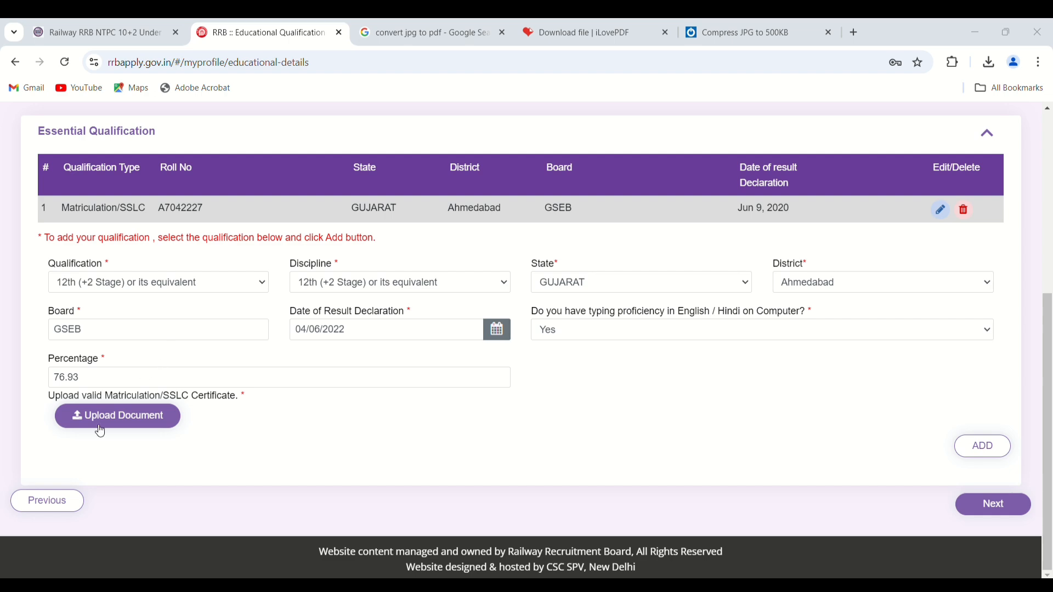
left_click(128, 416)
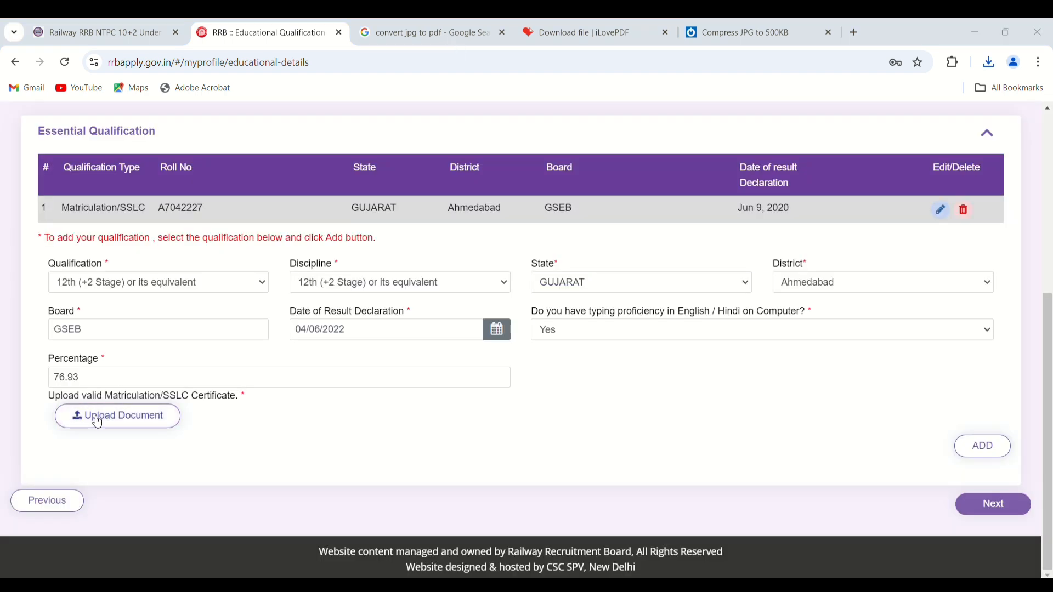
- Upload 12 marksheet_compressed.pdf from Downloads as the 12th certificate and save it
left_click(97, 418)
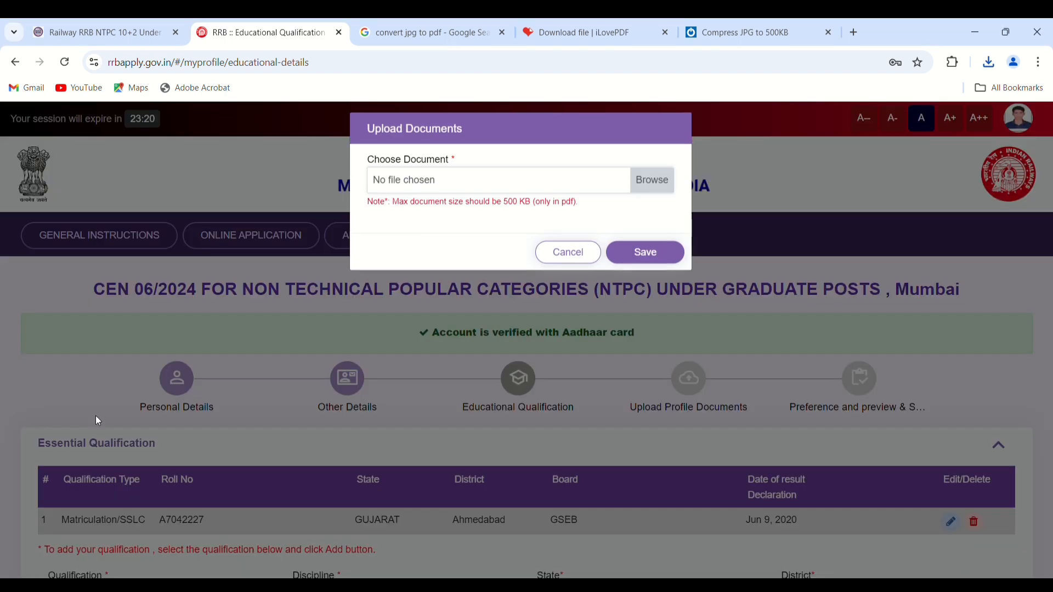
left_click(653, 184)
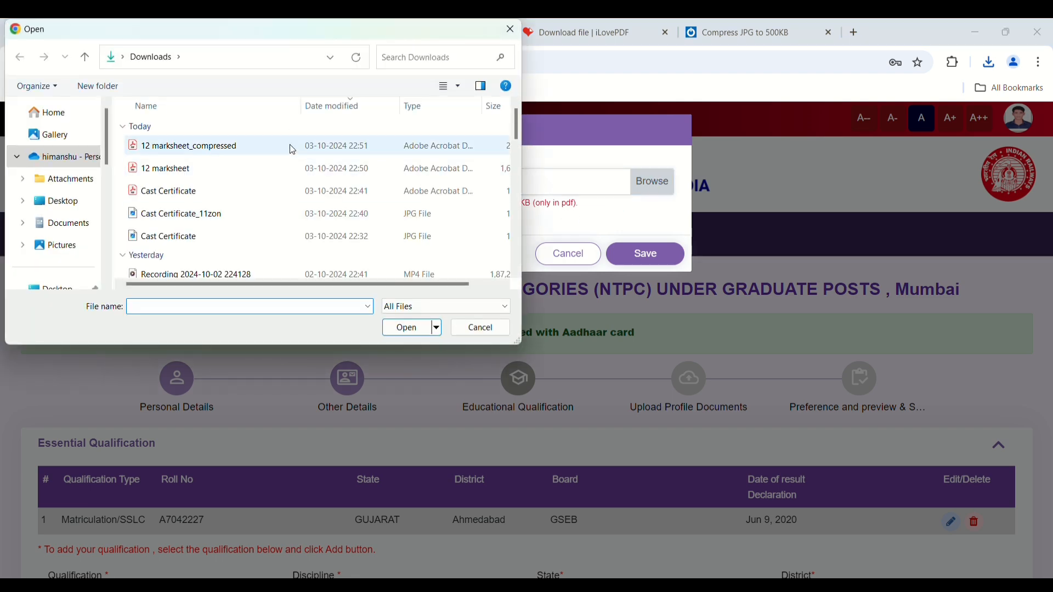
left_click(292, 147)
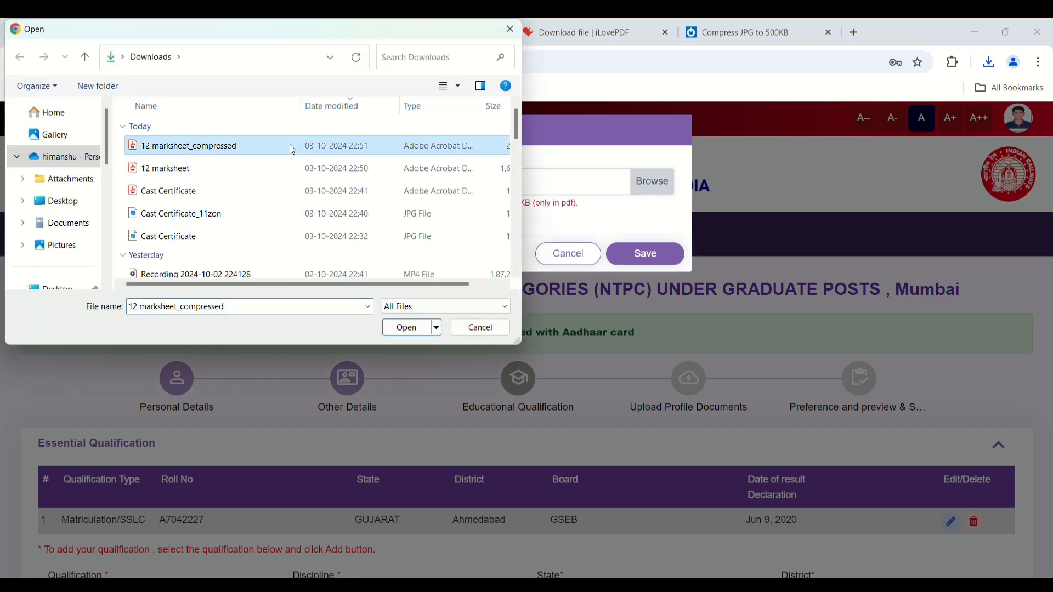
left_click(409, 329)
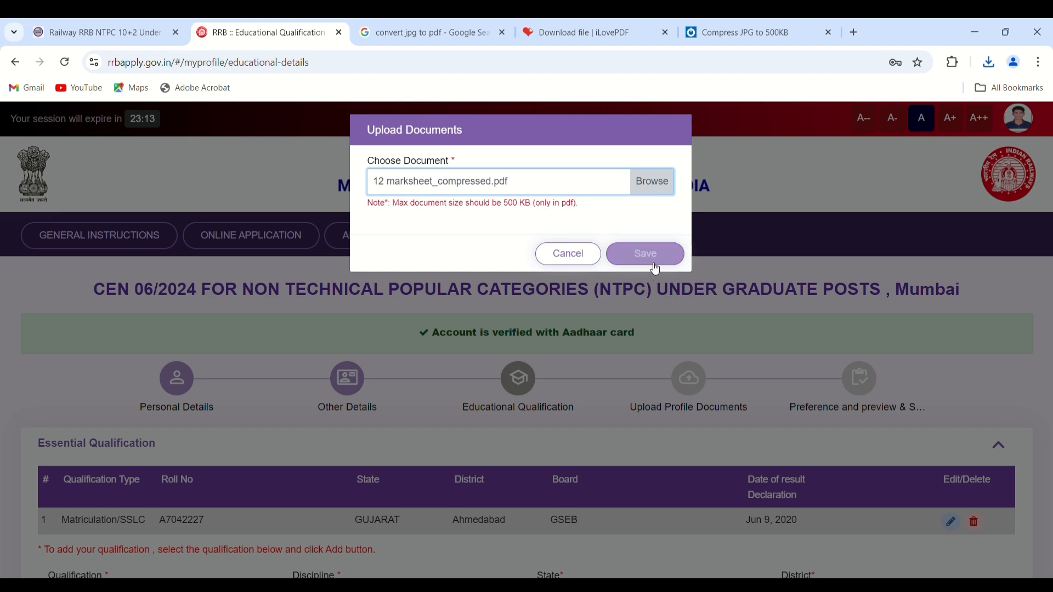
left_click(646, 254)
scroll(531, 359, "down", 5)
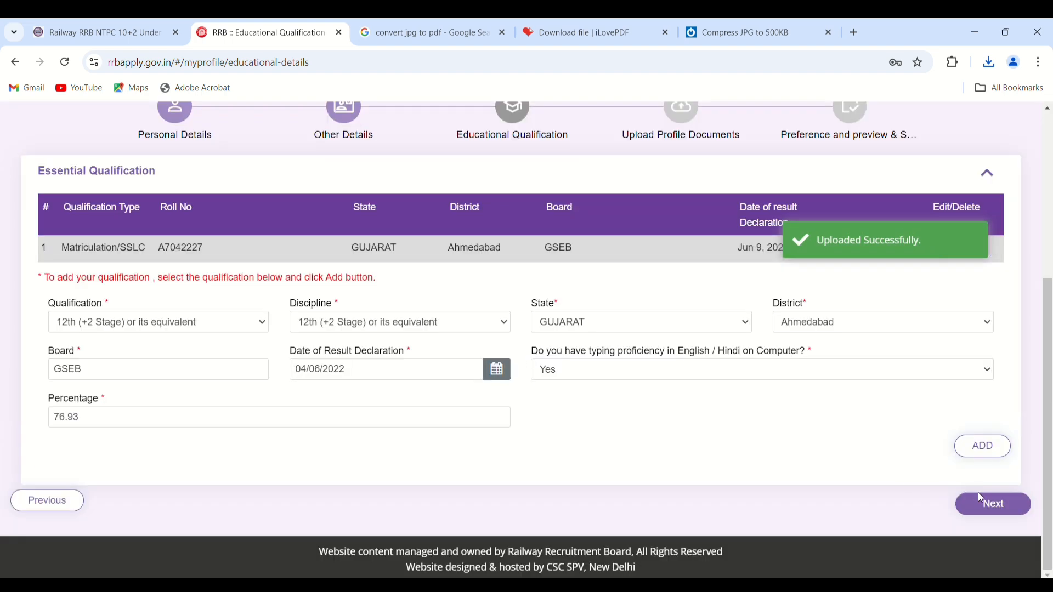
scroll(757, 449, "up", 1)
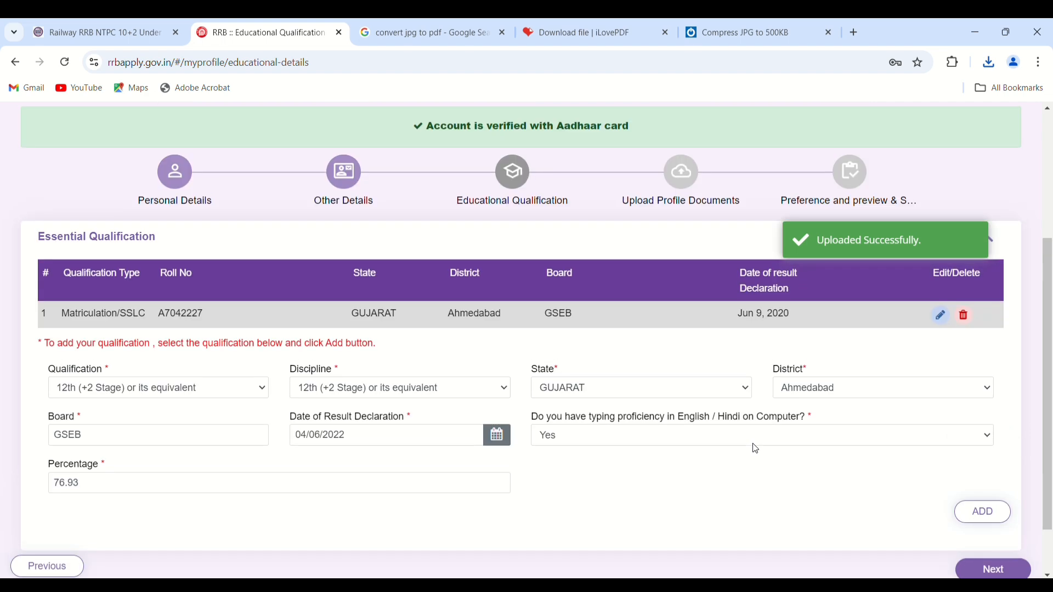
scroll(758, 450, "down", 1)
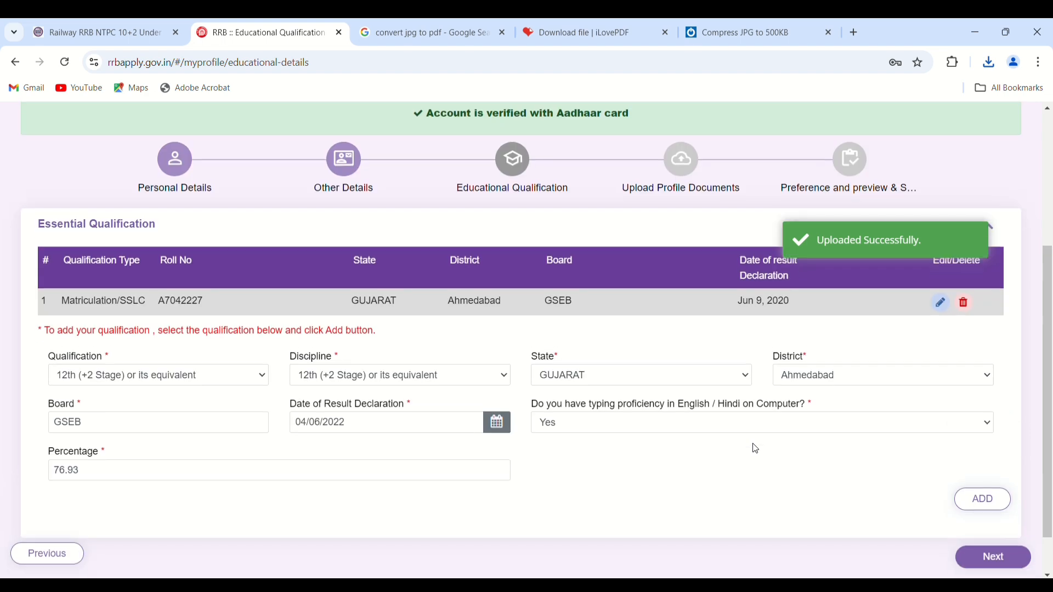
scroll(757, 450, "down", 1)
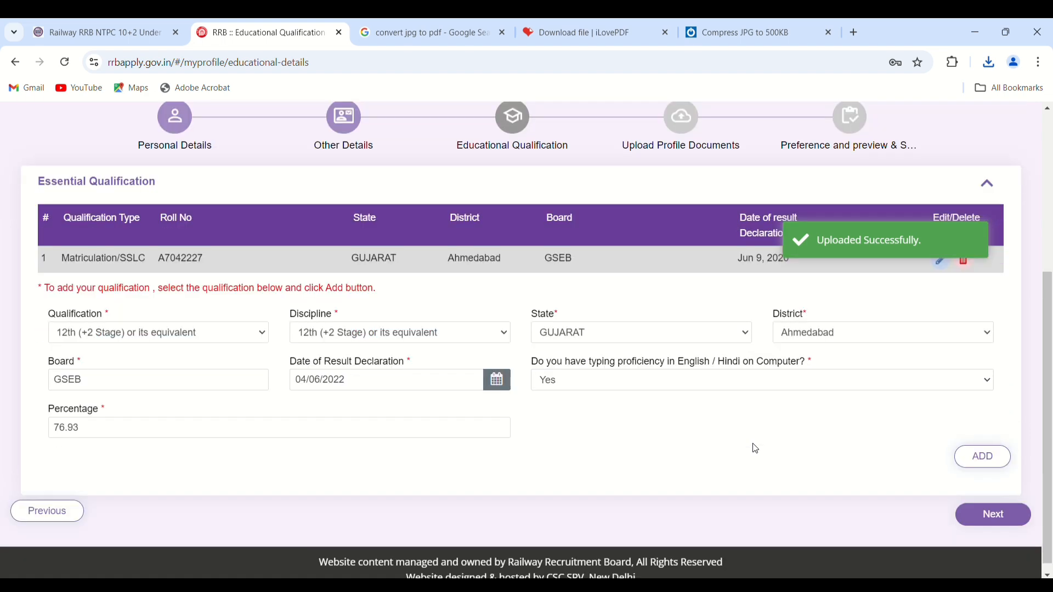
- Keep the existing photograph and signature on Upload Profile Documents and continue to the next step
left_click(984, 517)
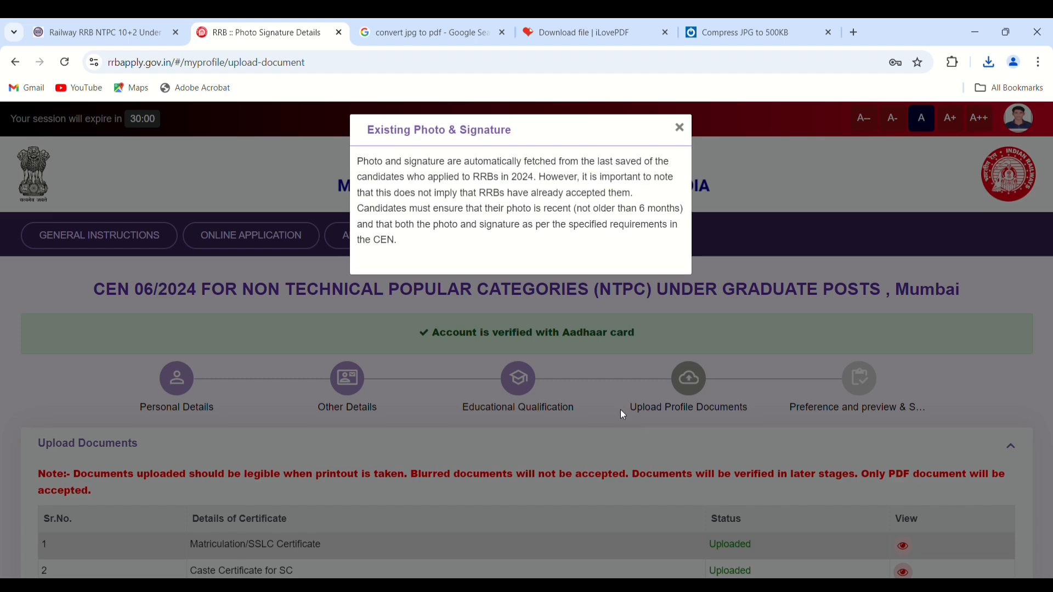
left_click(682, 130)
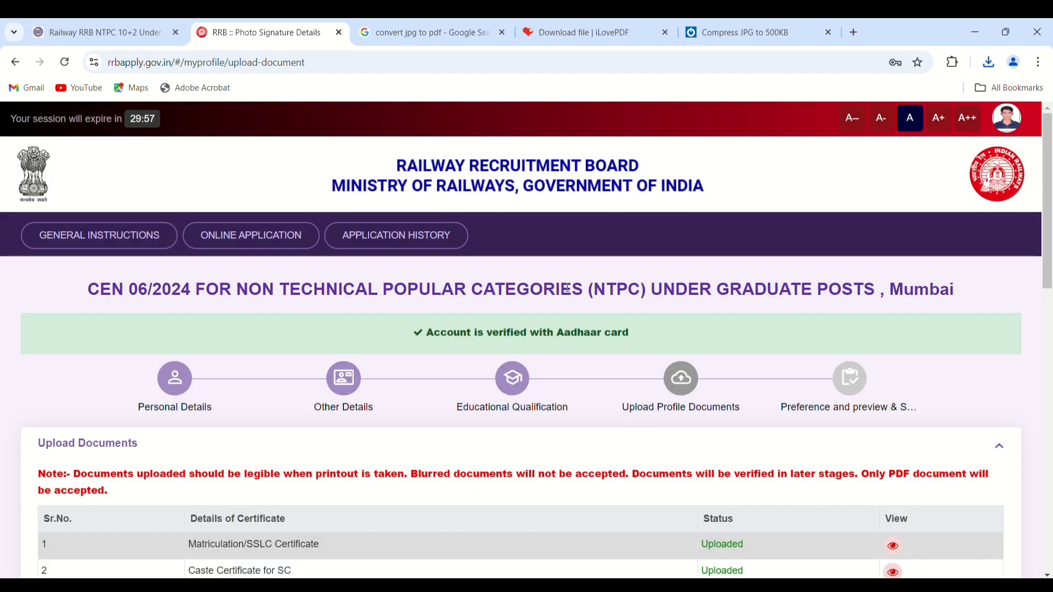
scroll(632, 289, "down", 6)
scroll(568, 293, "down", 3)
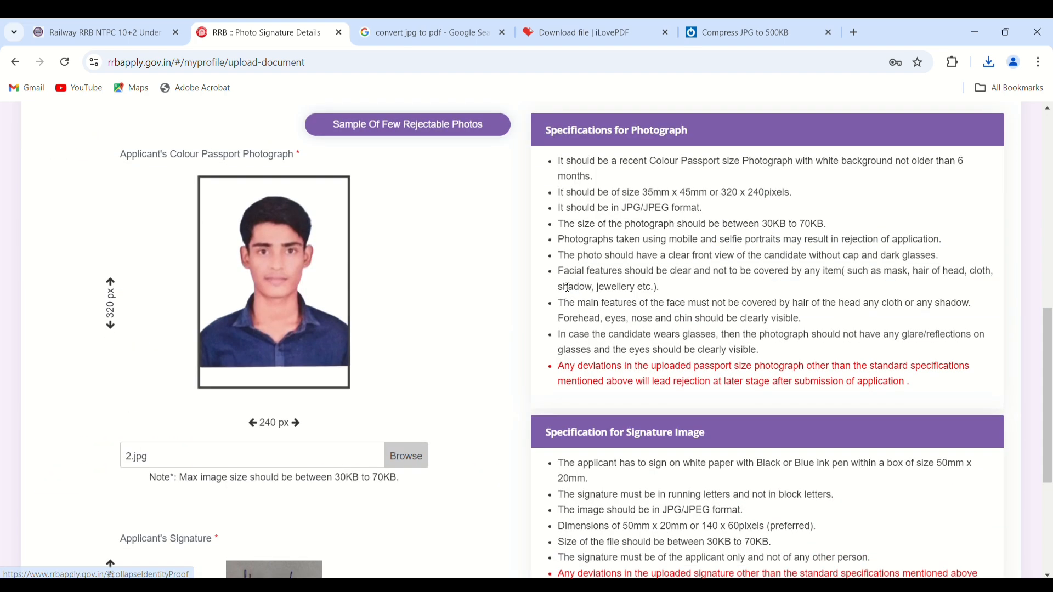
scroll(568, 291, "down", 4)
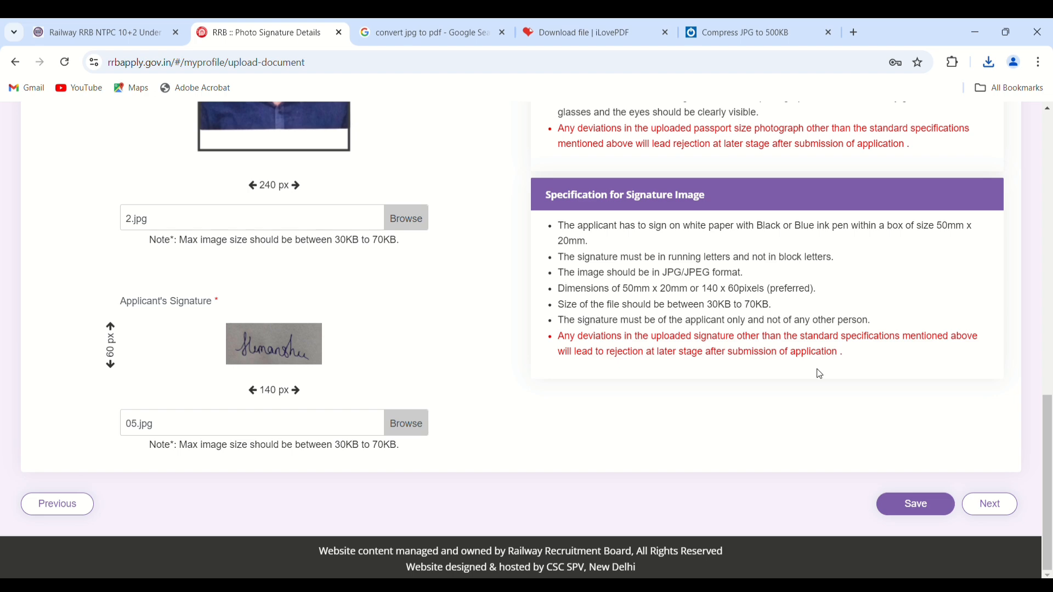
left_click(994, 503)
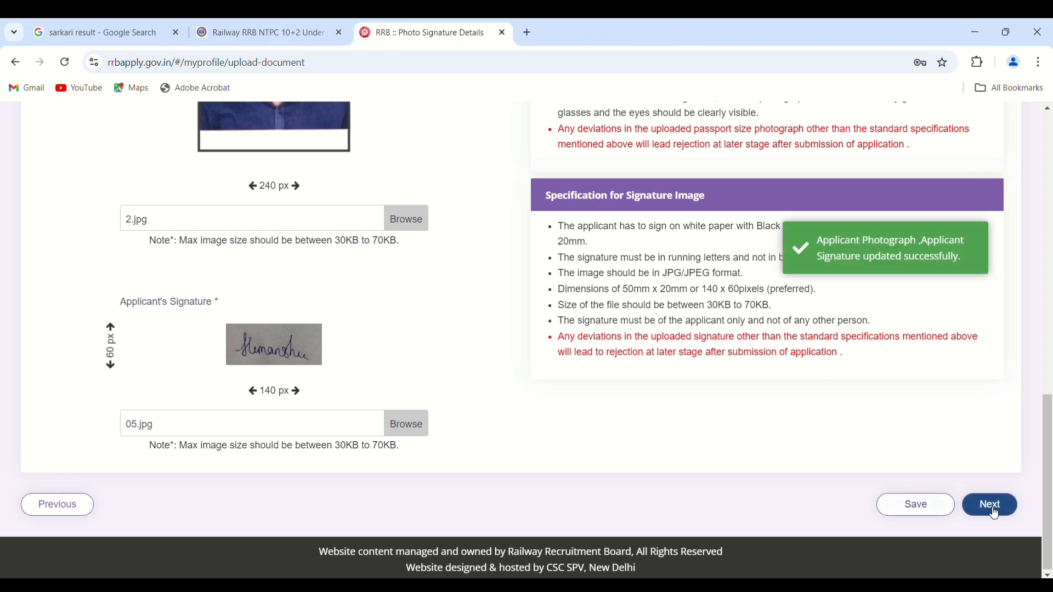
- Enter AHMEDABAD as the place and accept the eligibility declaration
scroll(680, 459, "down", 5)
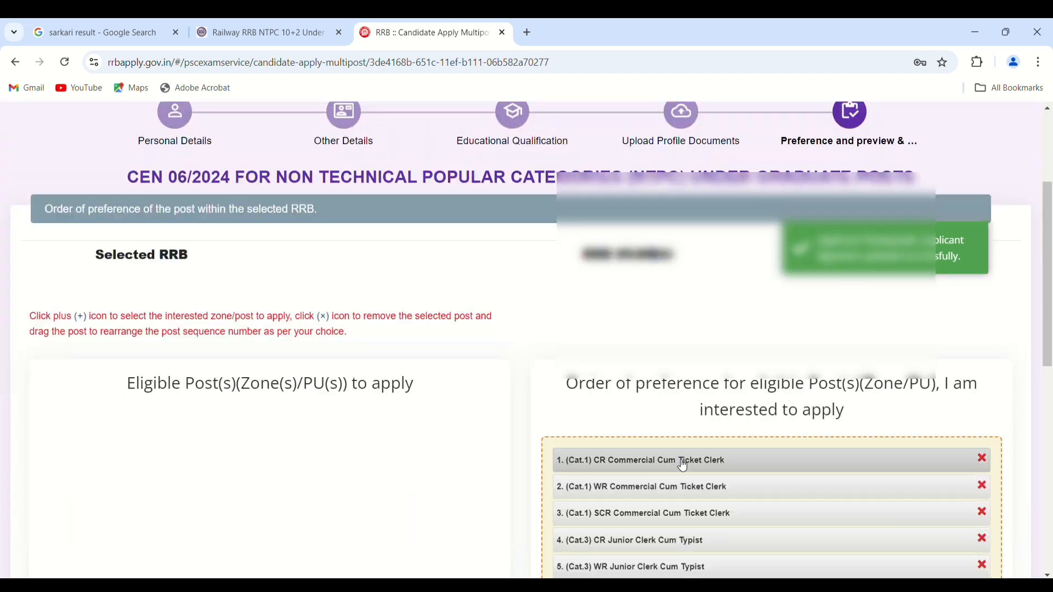
scroll(682, 466, "down", 3)
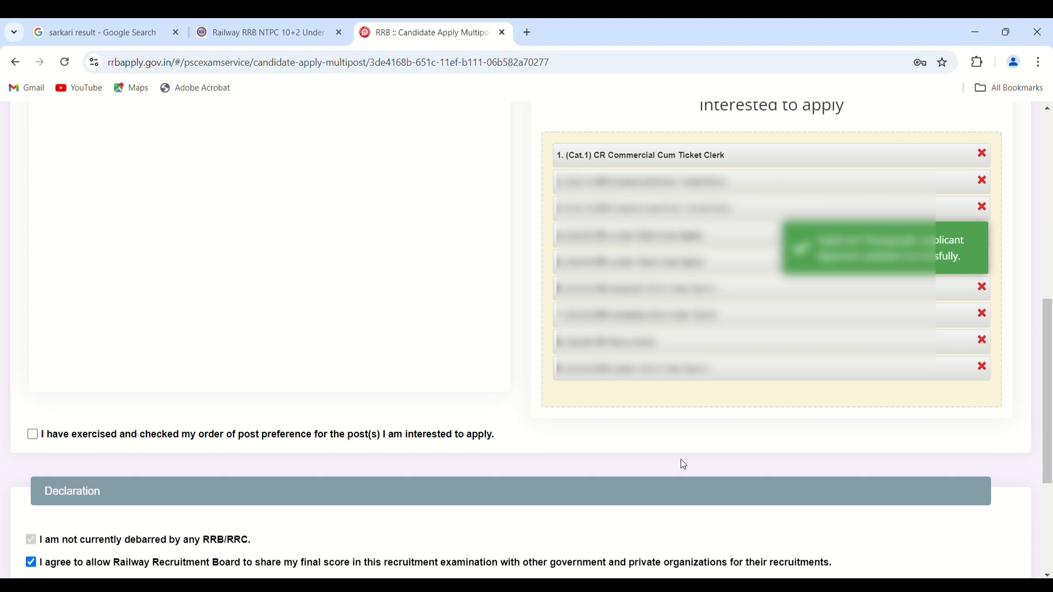
scroll(684, 465, "down", 4)
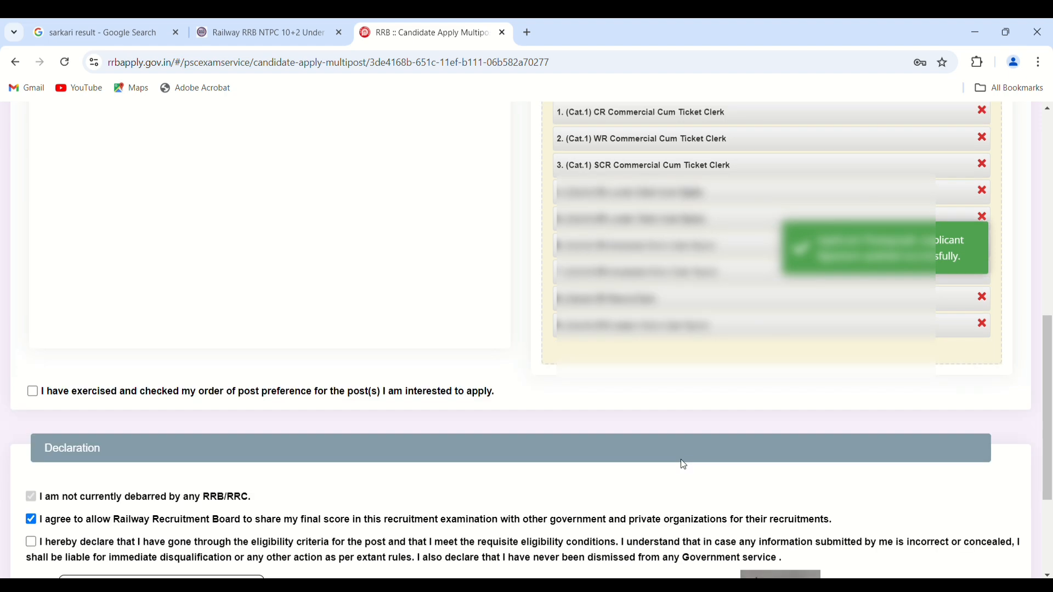
scroll(683, 465, "down", 1)
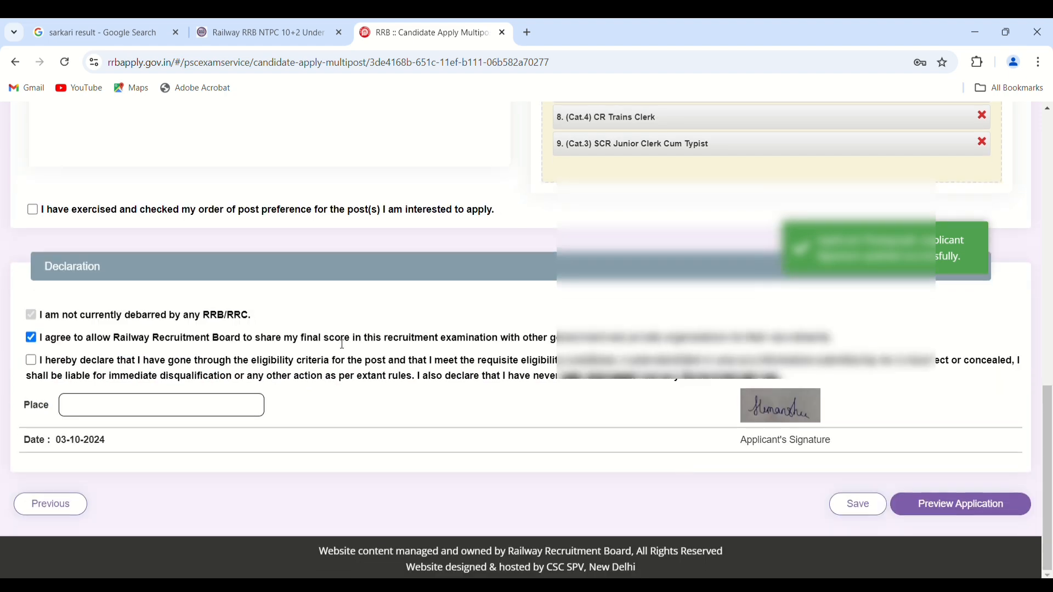
left_click(97, 410)
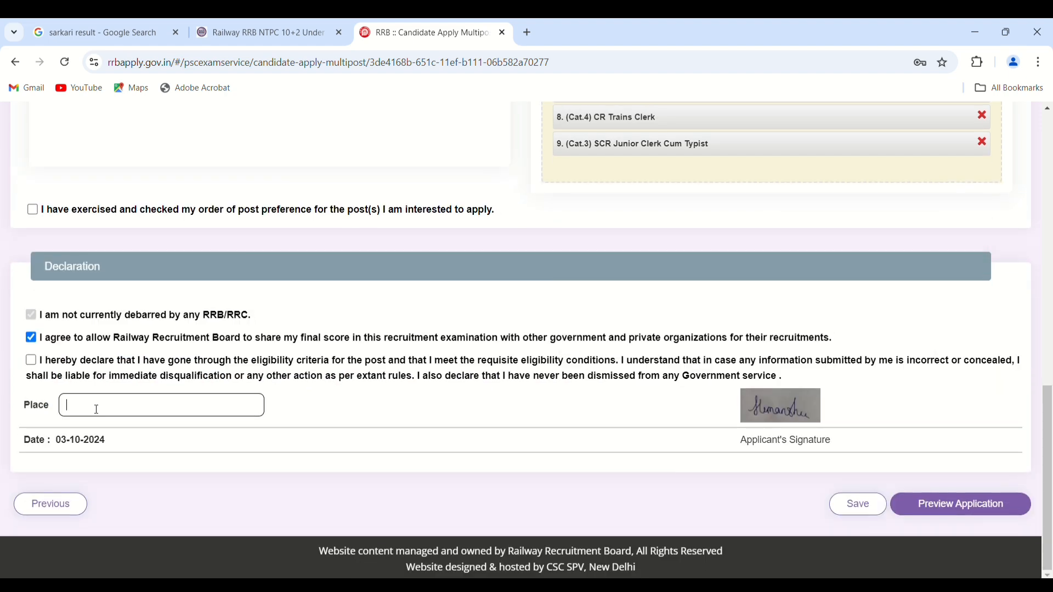
type("AHMEDABAD")
left_click(30, 362)
- Tick the post-preference order confirmation and the LASIK surgery undertaking
left_click(934, 511)
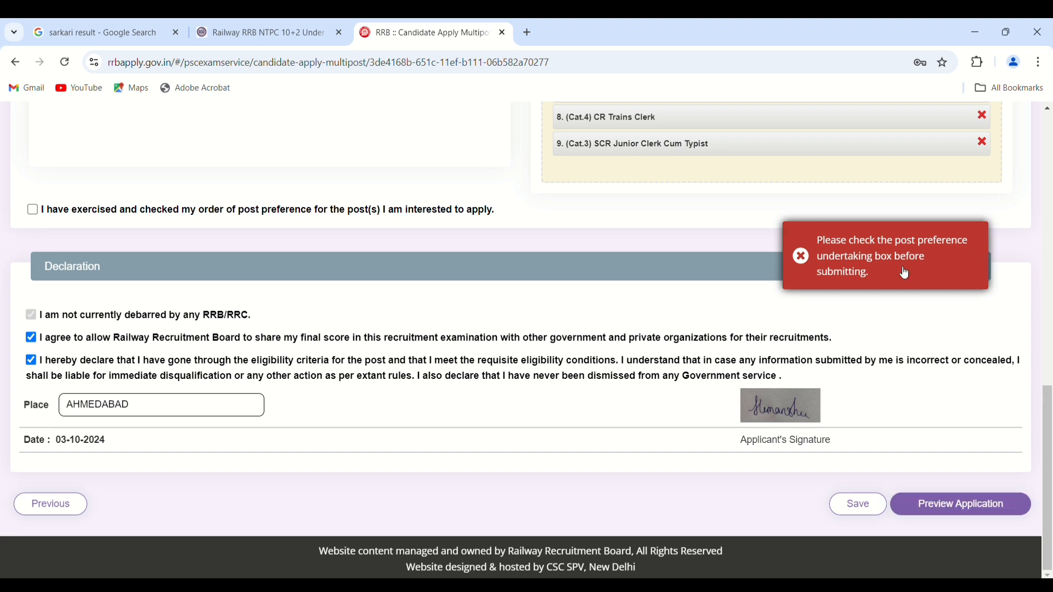
scroll(207, 348, "up", 2)
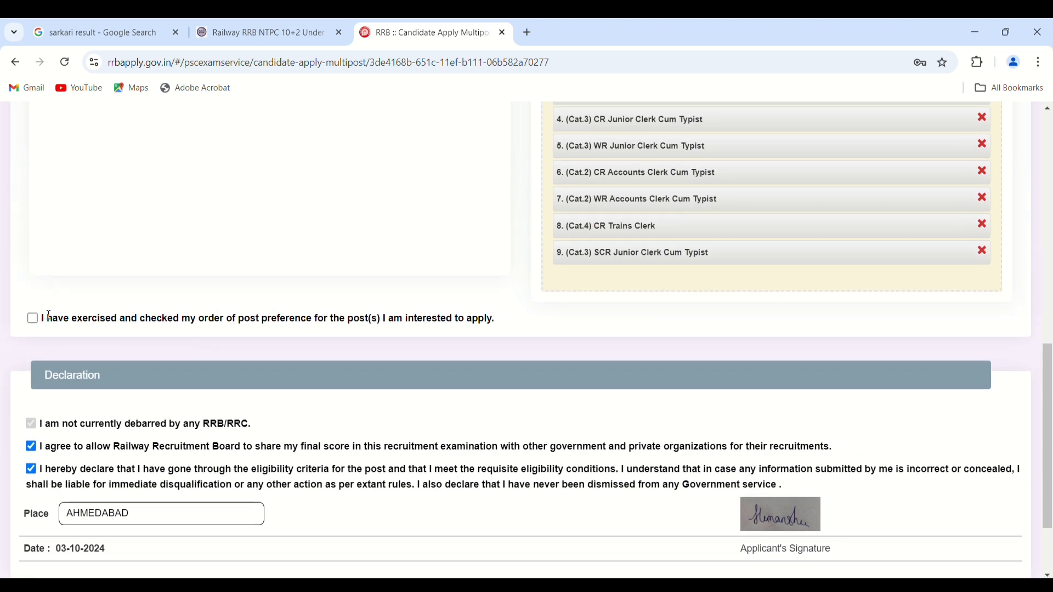
left_click(33, 318)
scroll(344, 383, "down", 2)
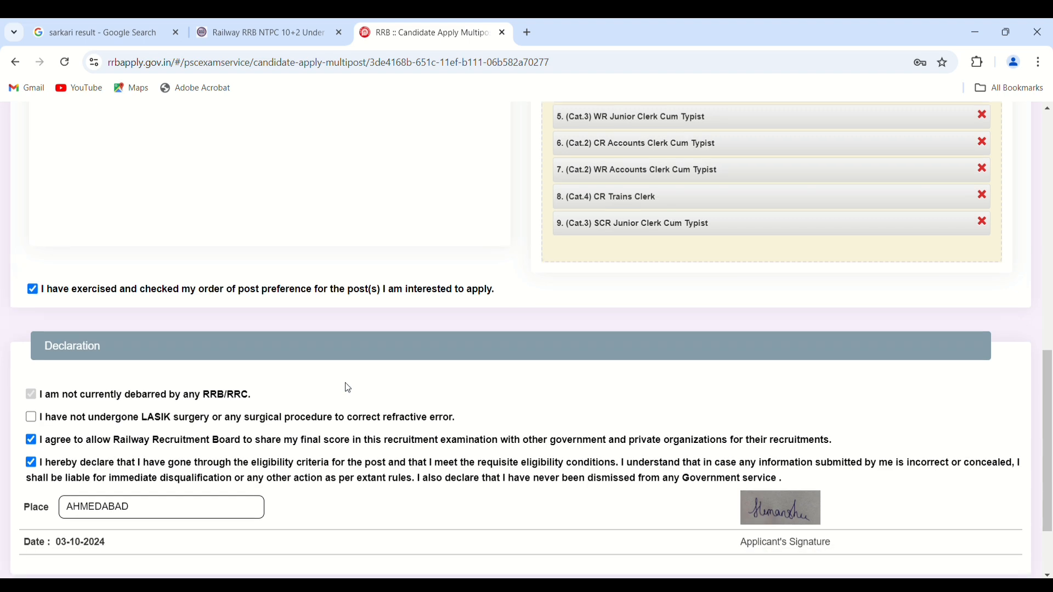
scroll(348, 388, "down", 1)
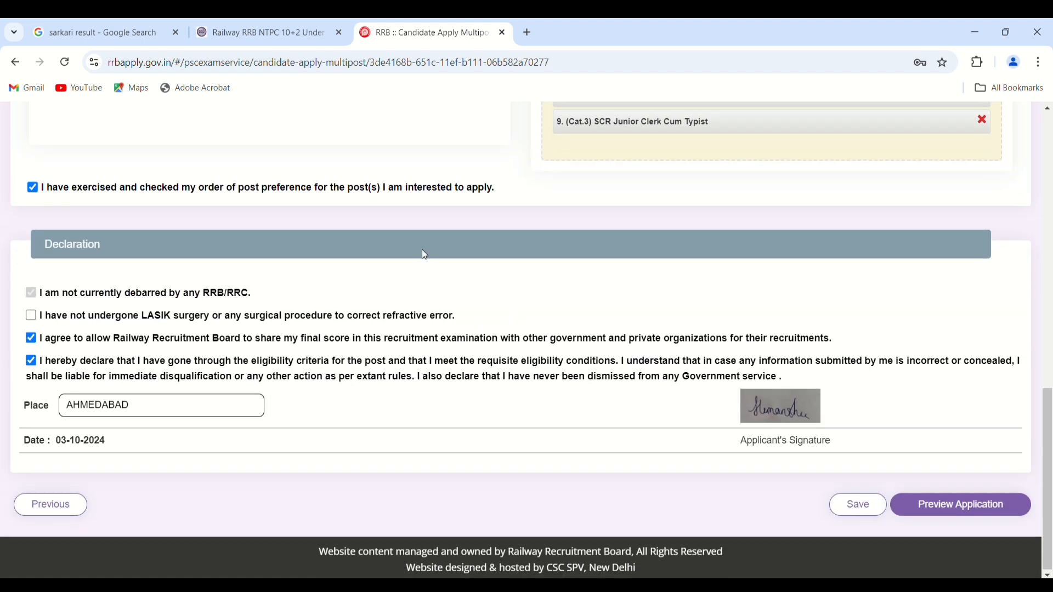
scroll(605, 227, "up", 5)
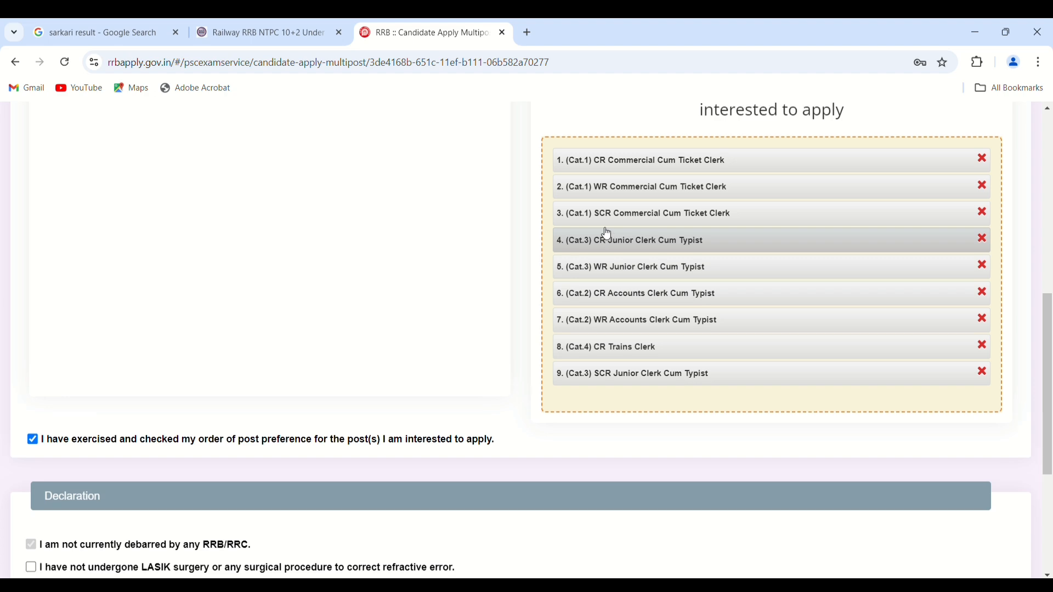
scroll(606, 231, "down", 5)
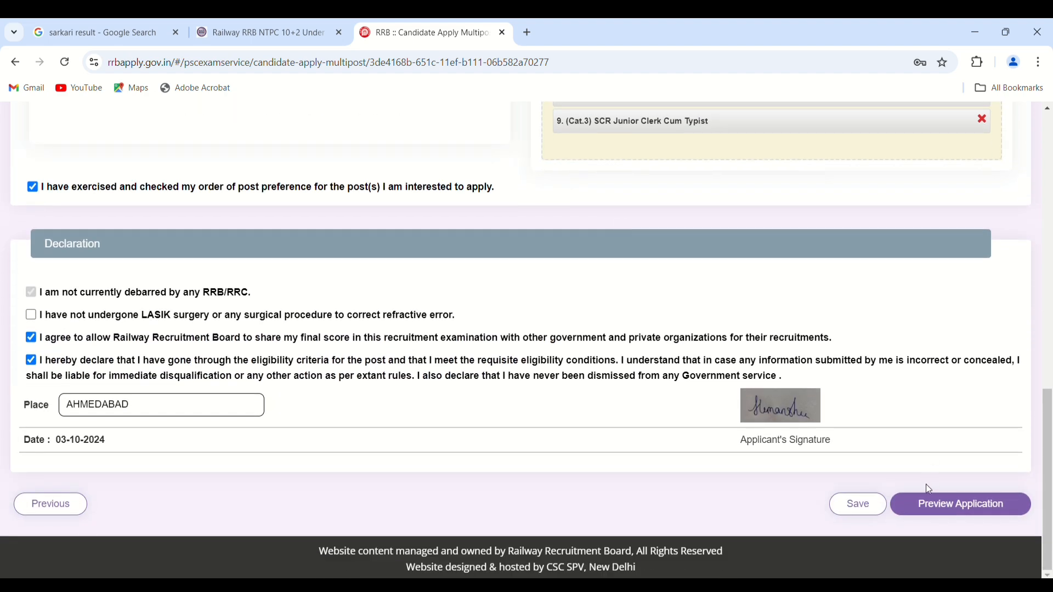
left_click(956, 502)
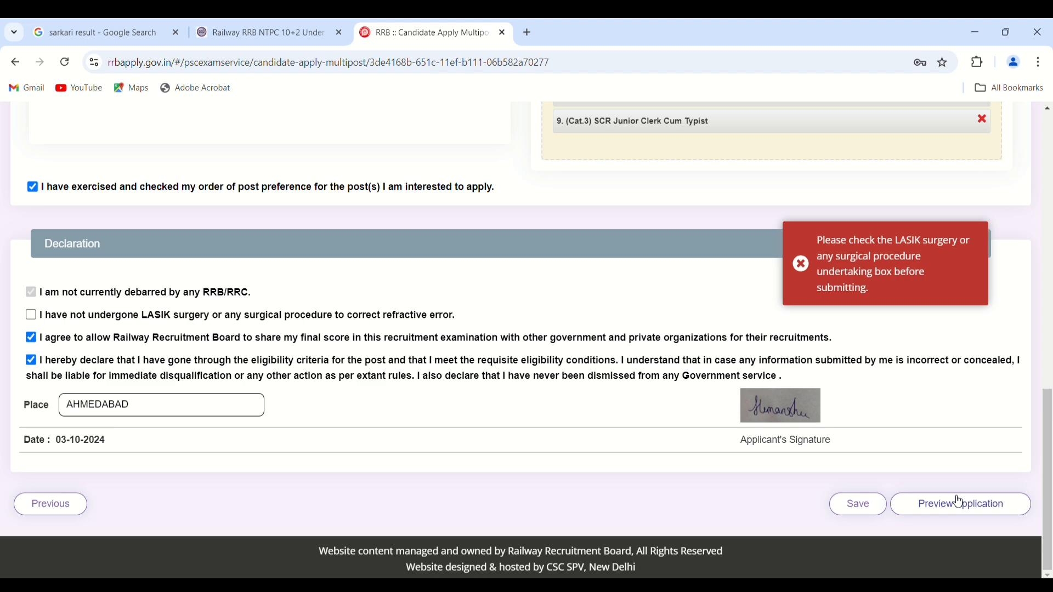
scroll(795, 351, "up", 6)
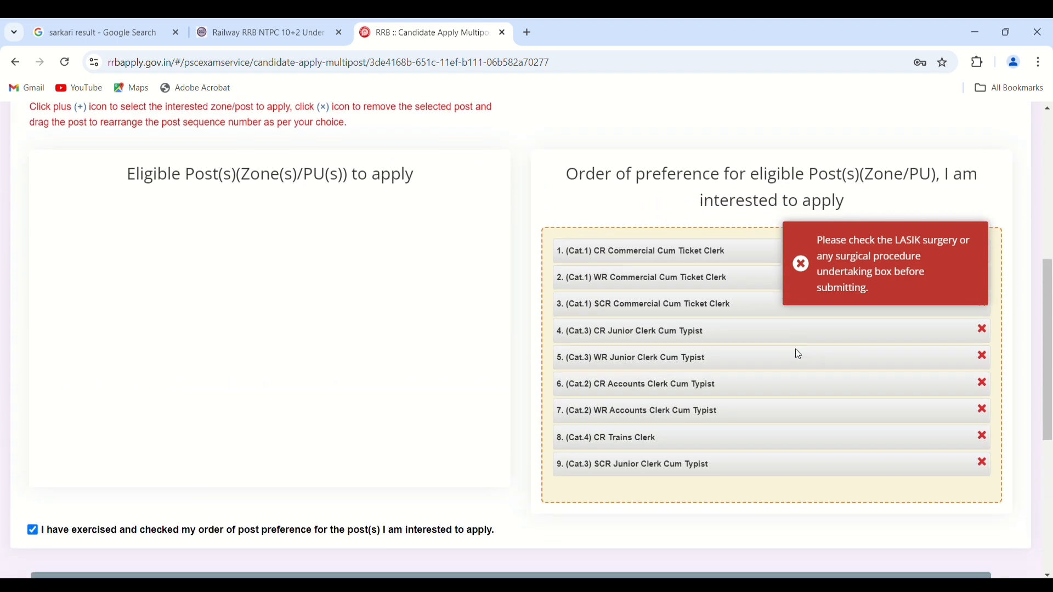
scroll(796, 352, "down", 6)
scroll(798, 354, "down", 1)
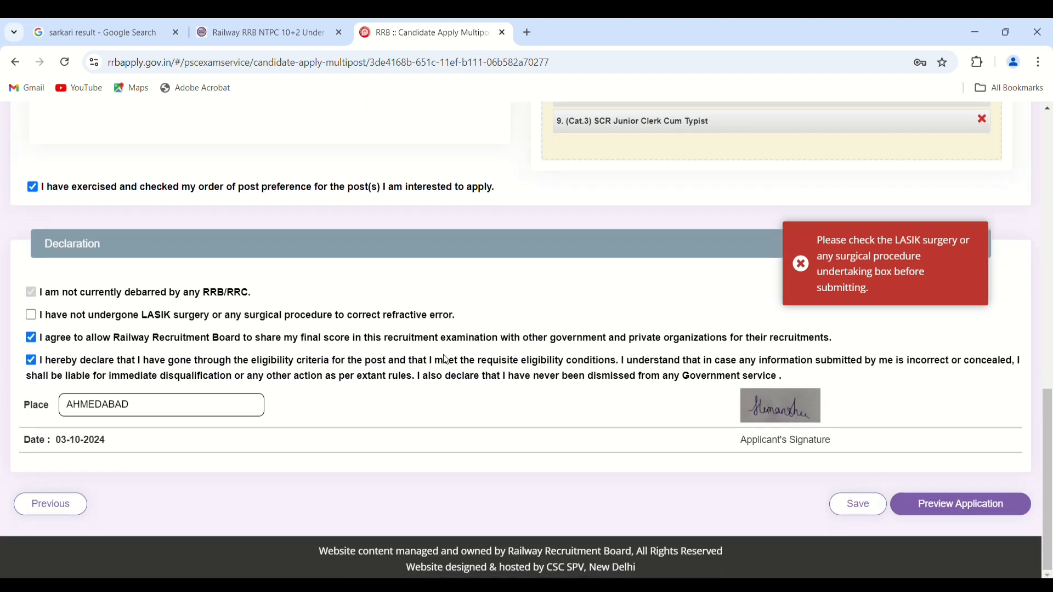
left_click(30, 318)
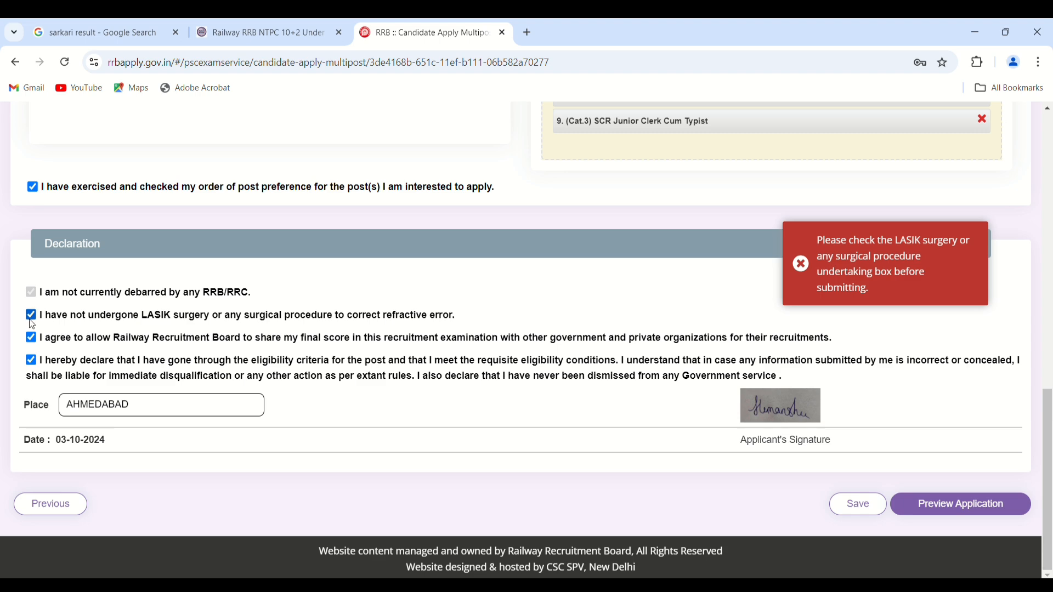
- Open the Application Preview and scroll through all the entered details
left_click(940, 510)
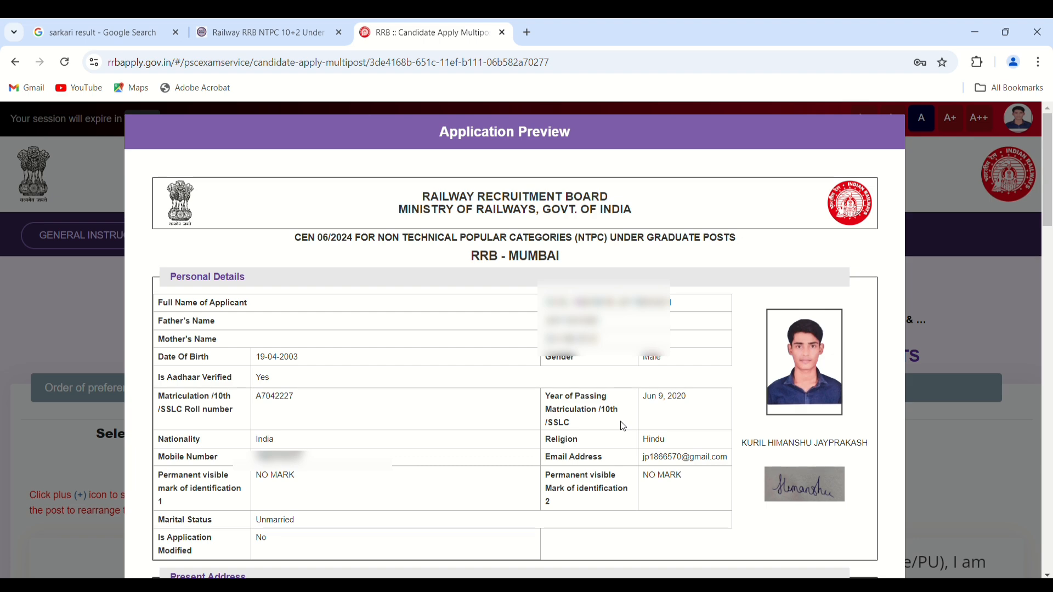
scroll(623, 426, "down", 8)
scroll(623, 426, "down", 8)
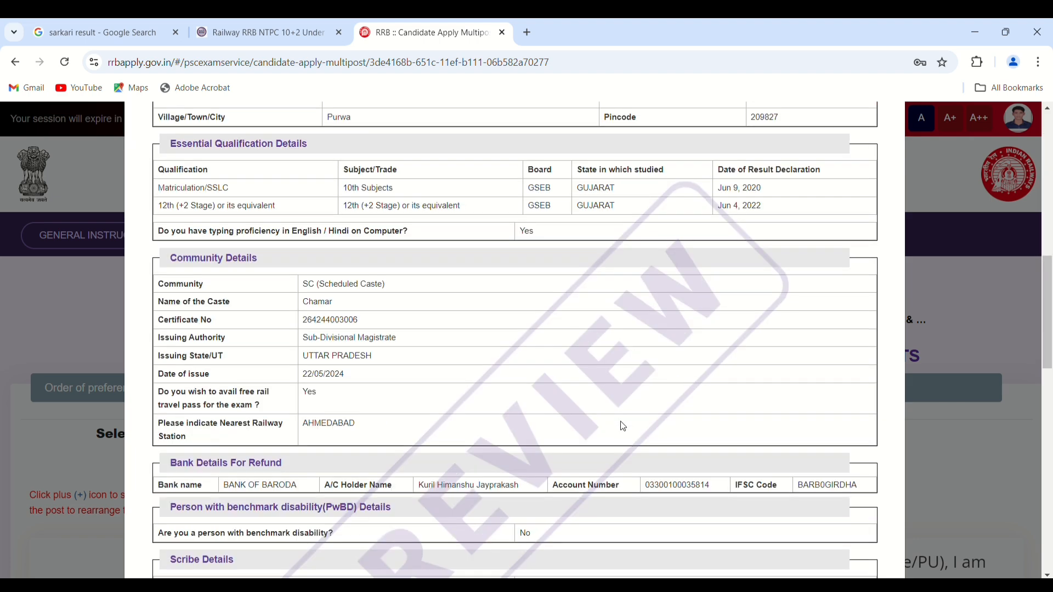
scroll(623, 426, "down", 3)
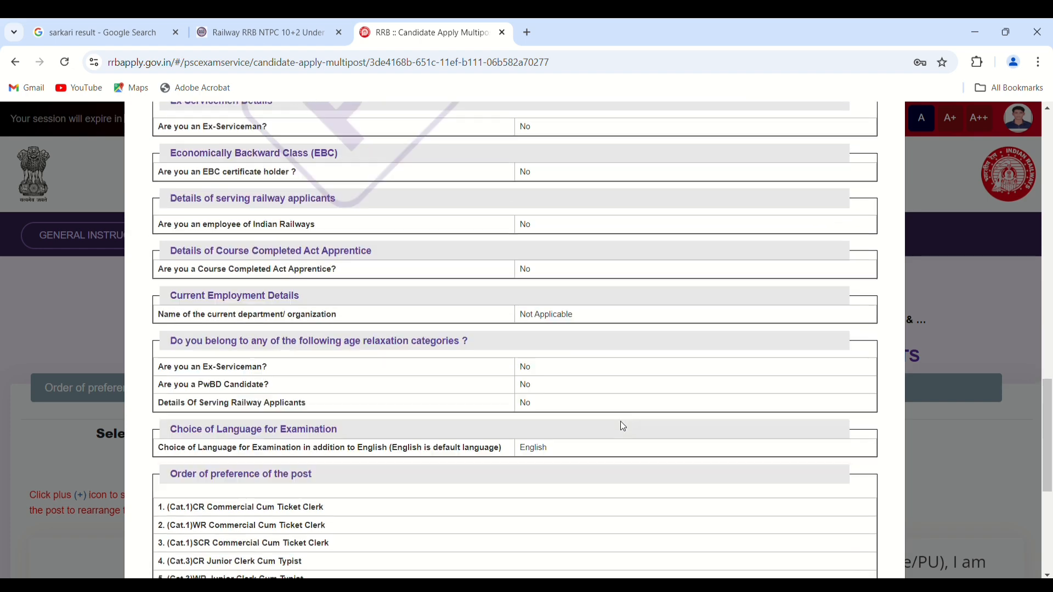
scroll(623, 426, "up", 20)
scroll(623, 426, "down", 3)
scroll(622, 422, "down", 5)
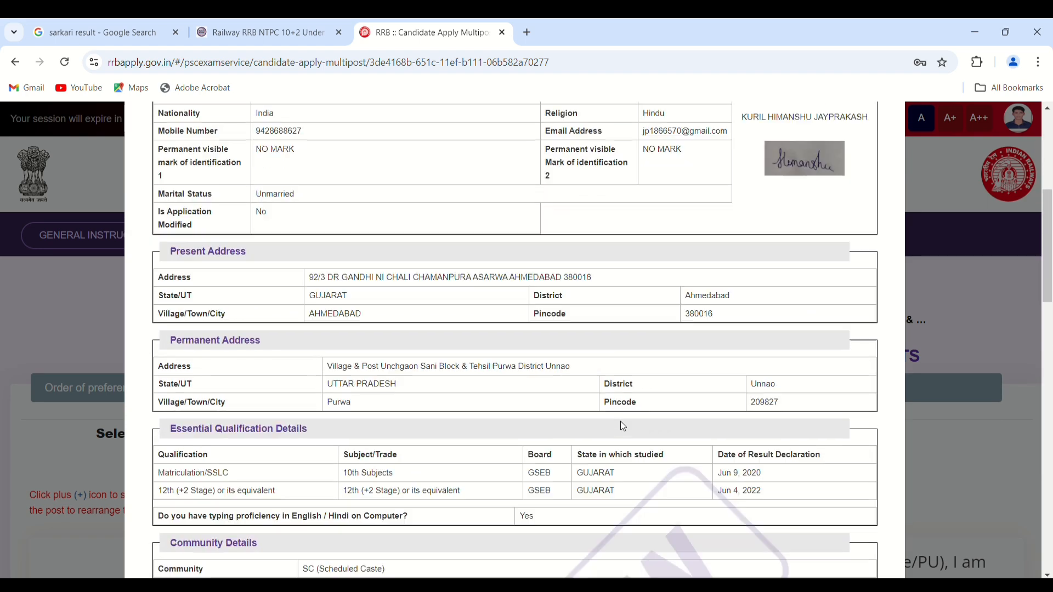
scroll(623, 427, "down", 1)
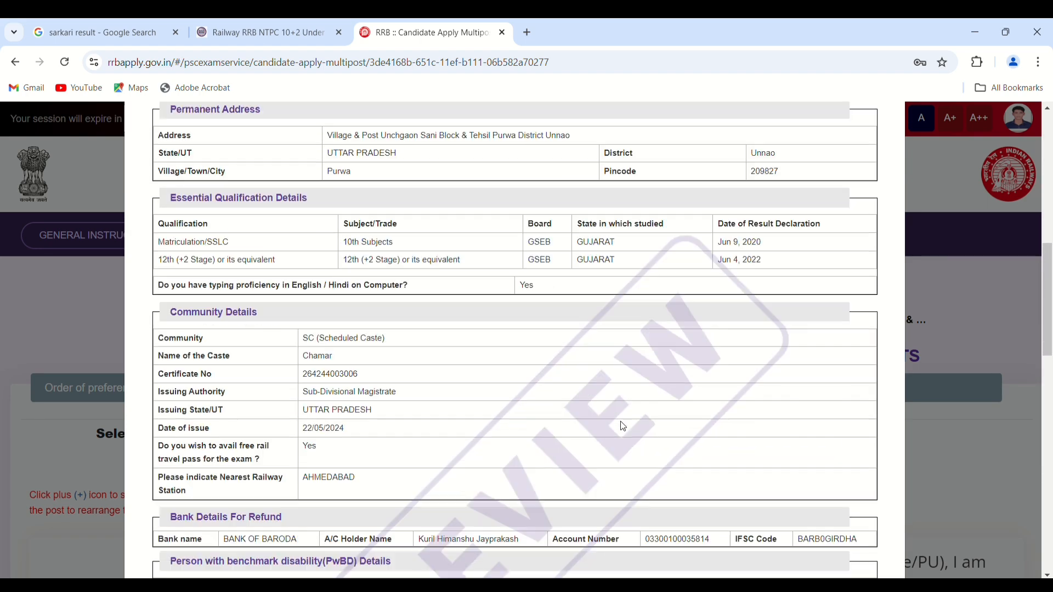
scroll(623, 426, "down", 8)
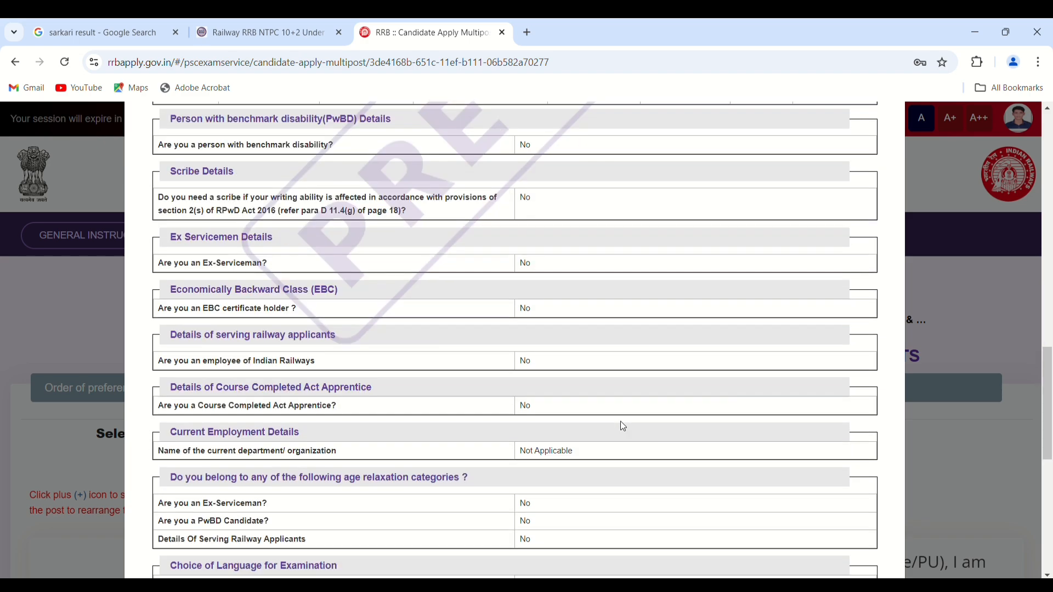
scroll(622, 426, "down", 7)
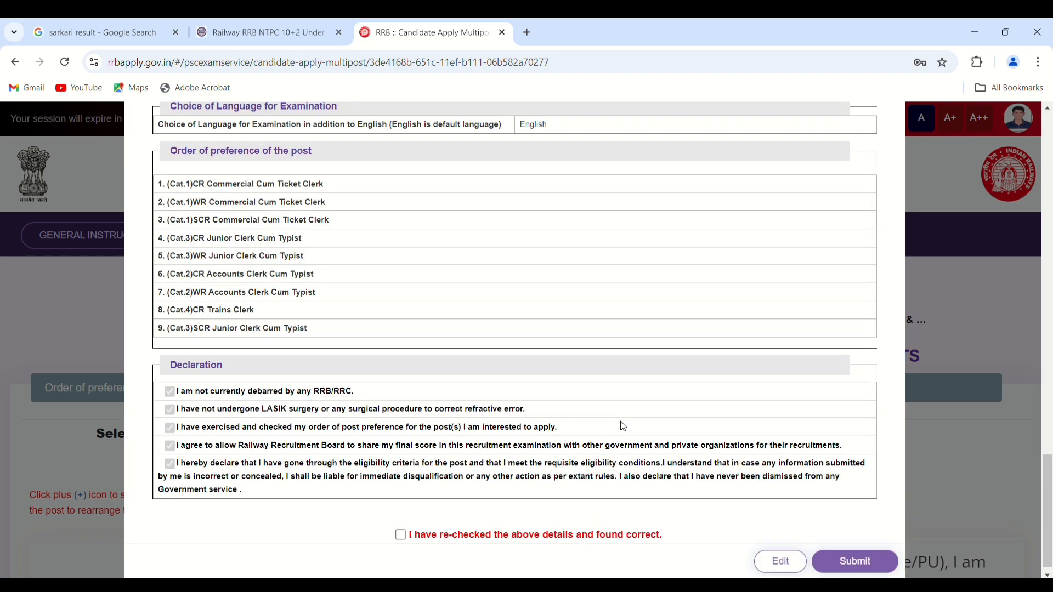
scroll(623, 426, "up", 20)
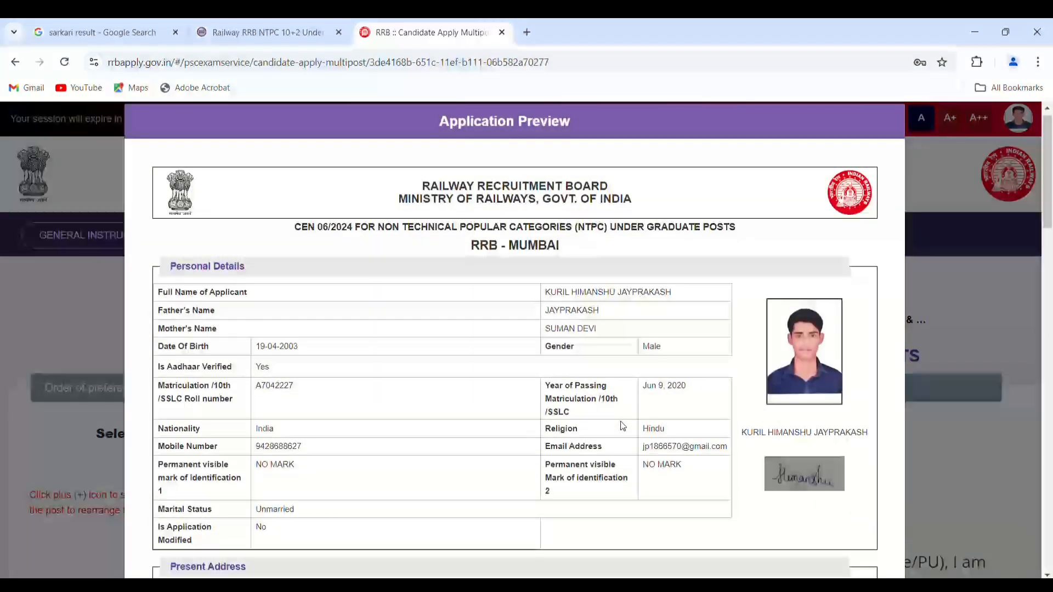
scroll(623, 426, "down", 12)
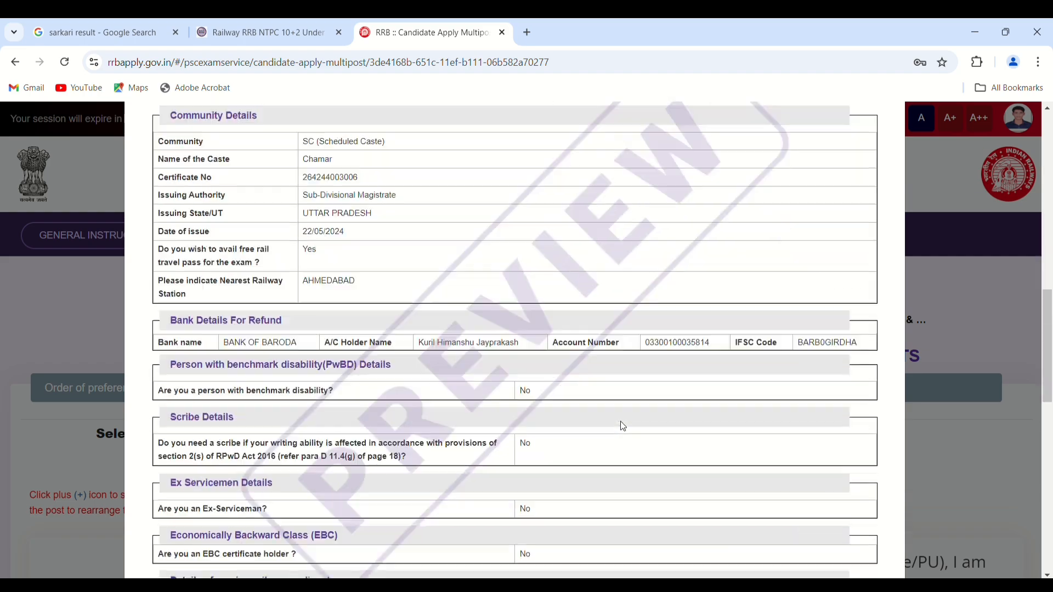
scroll(623, 427, "up", 12)
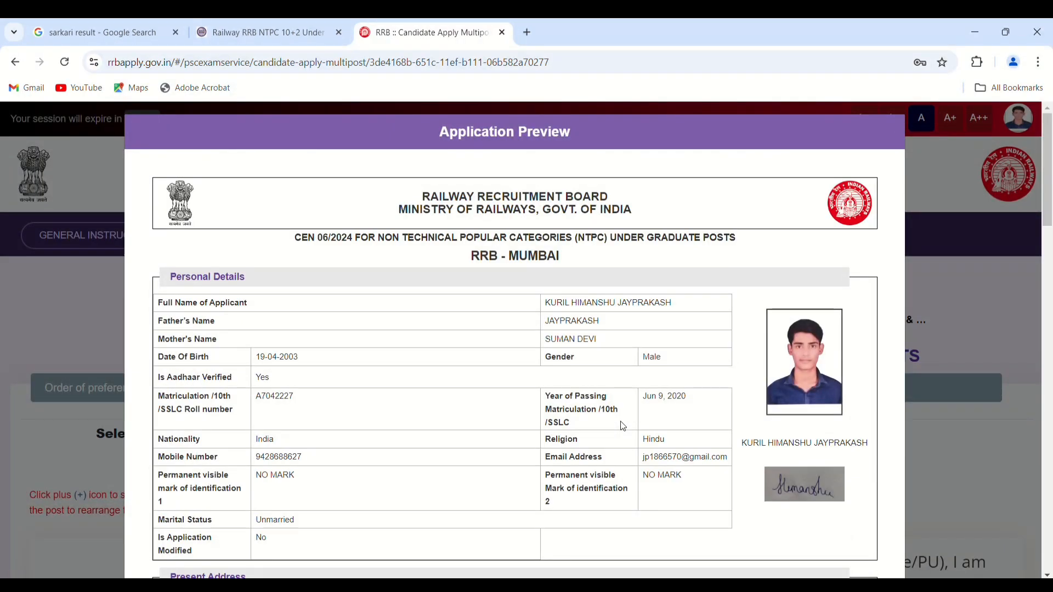
scroll(623, 426, "down", 15)
scroll(623, 426, "down", 4)
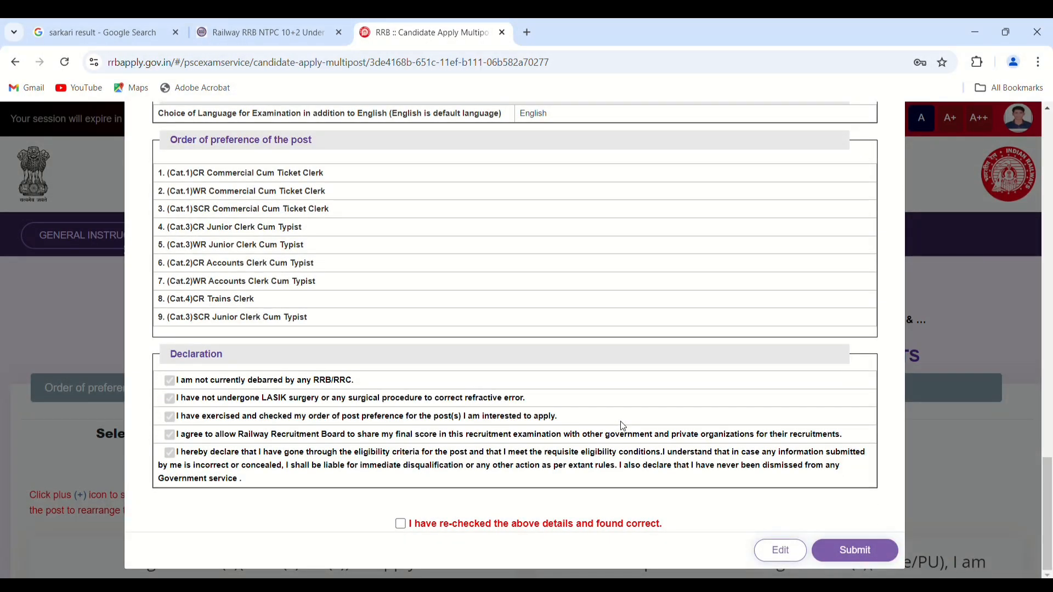
- Tick 'I have re-checked the above details and found correct' and submit the application
triple_click(410, 529)
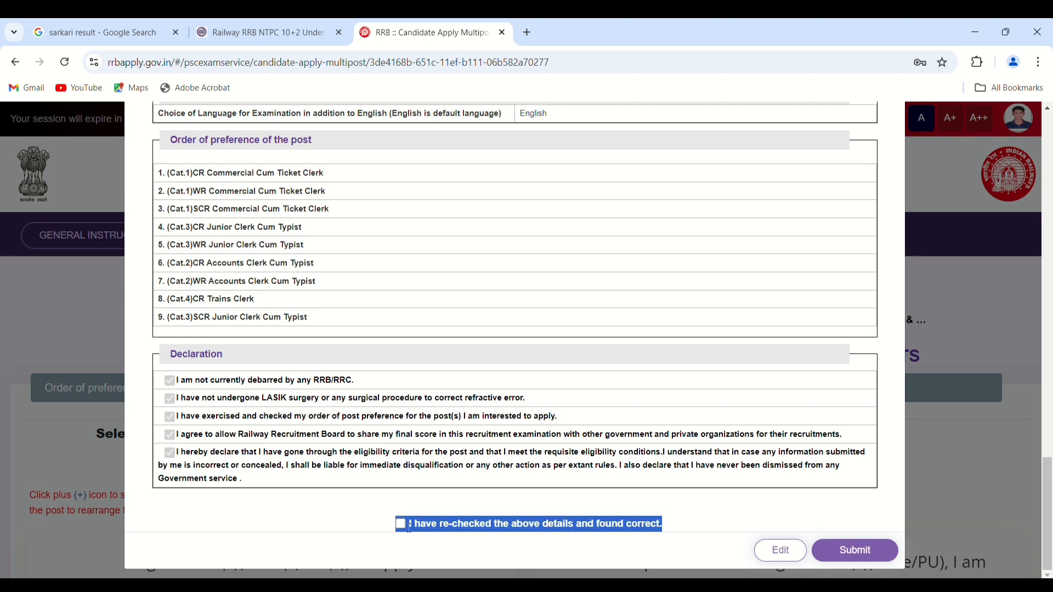
left_click(295, 501)
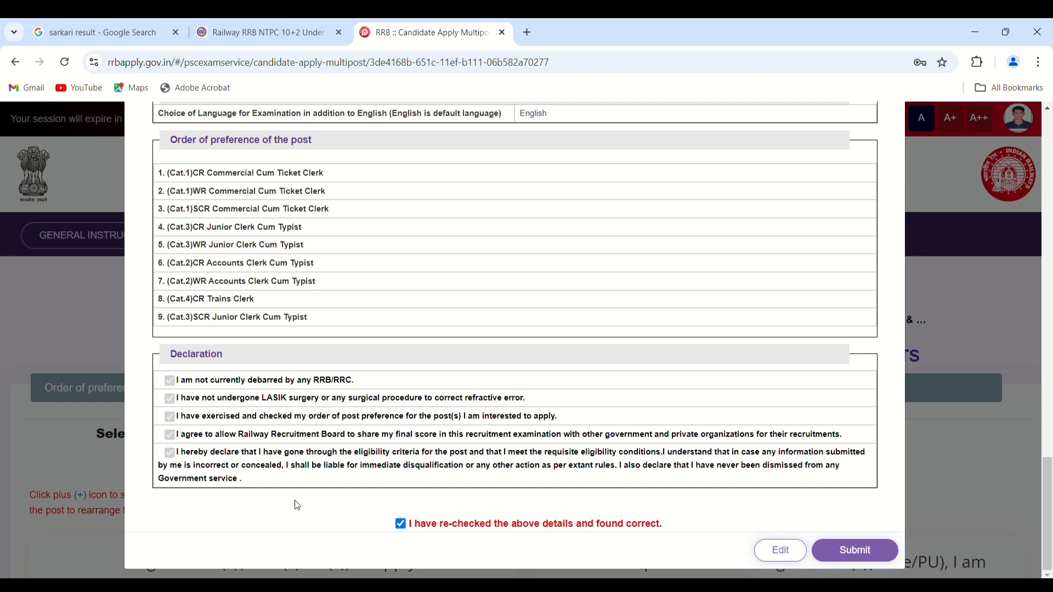
scroll(298, 505, "up", 2)
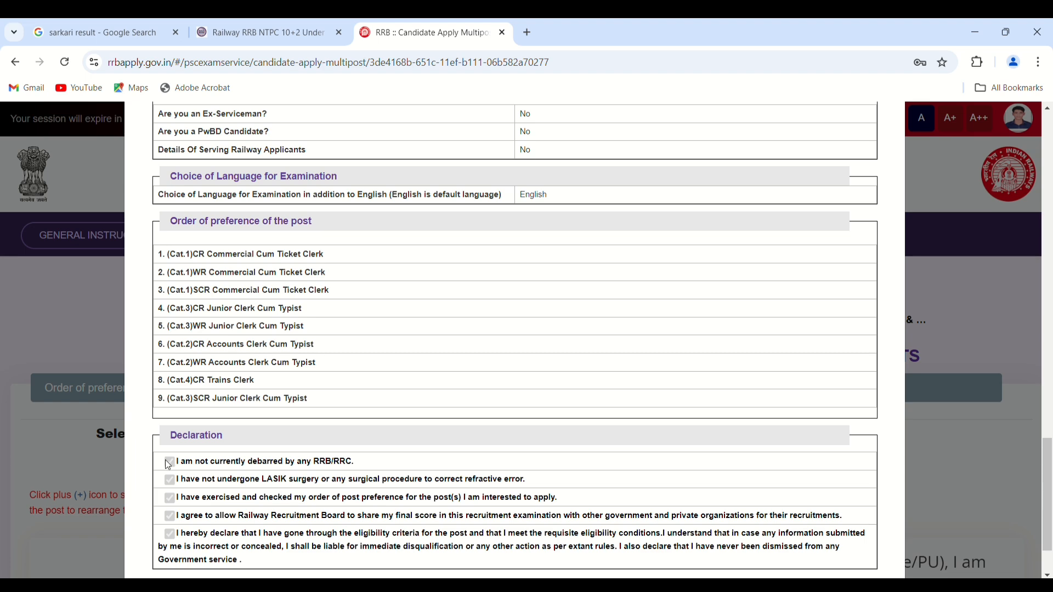
scroll(171, 478, "down", 1)
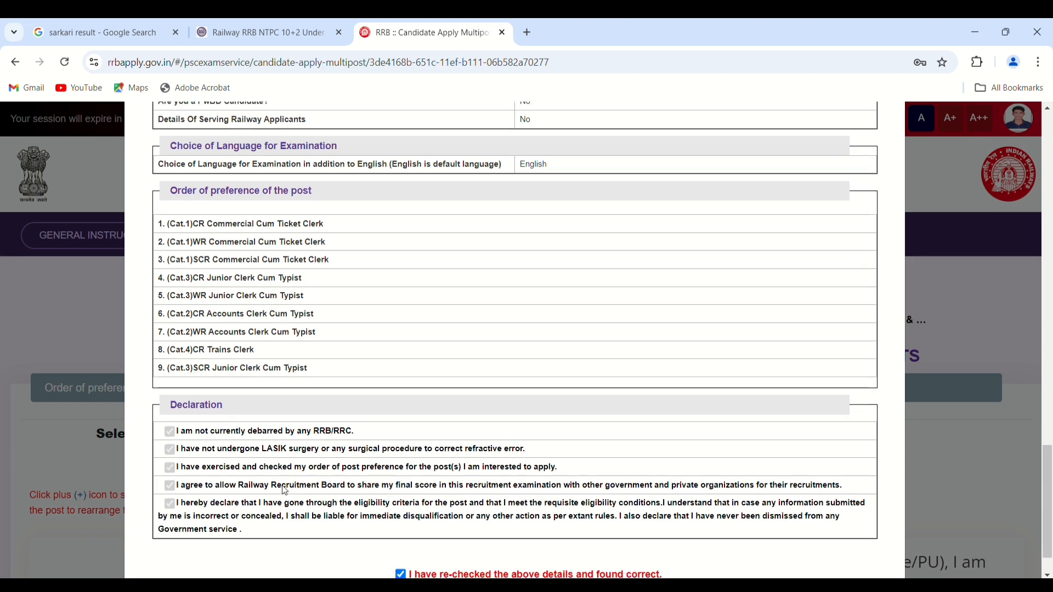
scroll(230, 482, "up", 7)
scroll(284, 490, "up", 20)
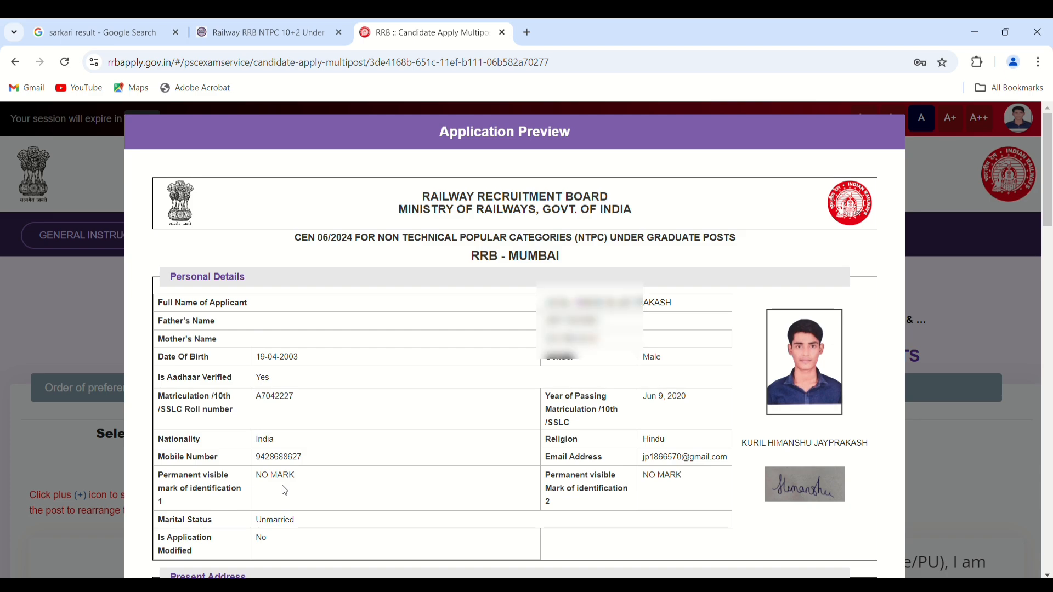
scroll(285, 490, "down", 20)
scroll(284, 490, "down", 2)
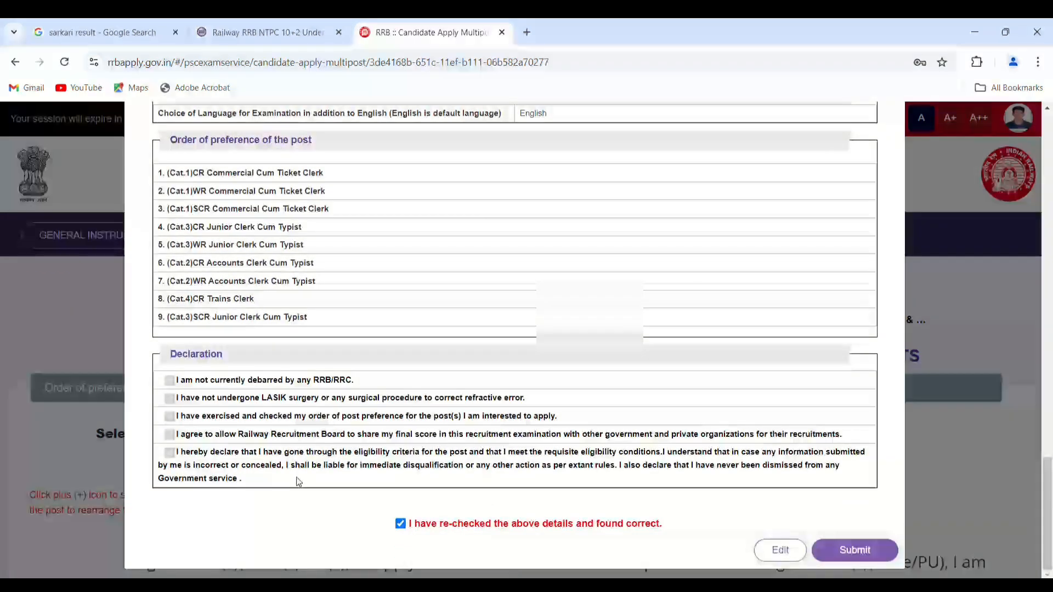
left_click(845, 550)
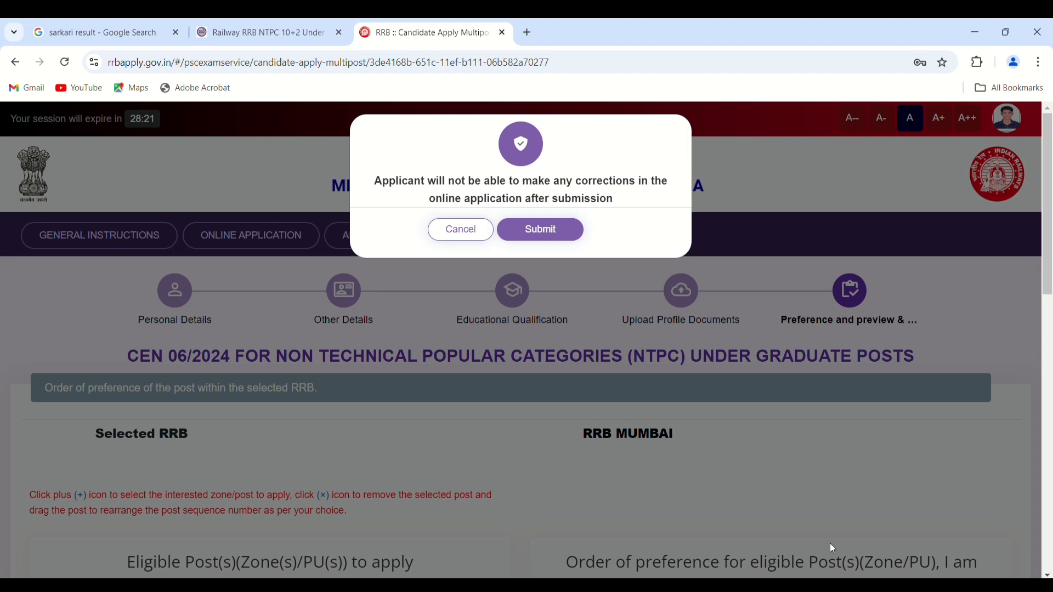
- Confirm the final submission, then choose Pay With PayU for the ₹250 fee
left_click(540, 231)
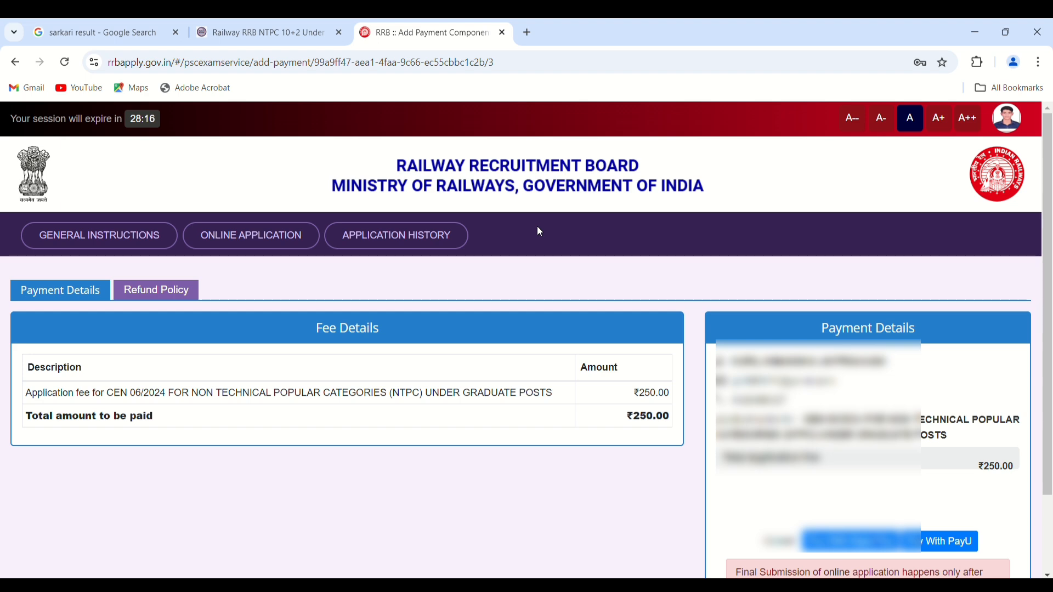
scroll(539, 230, "down", 2)
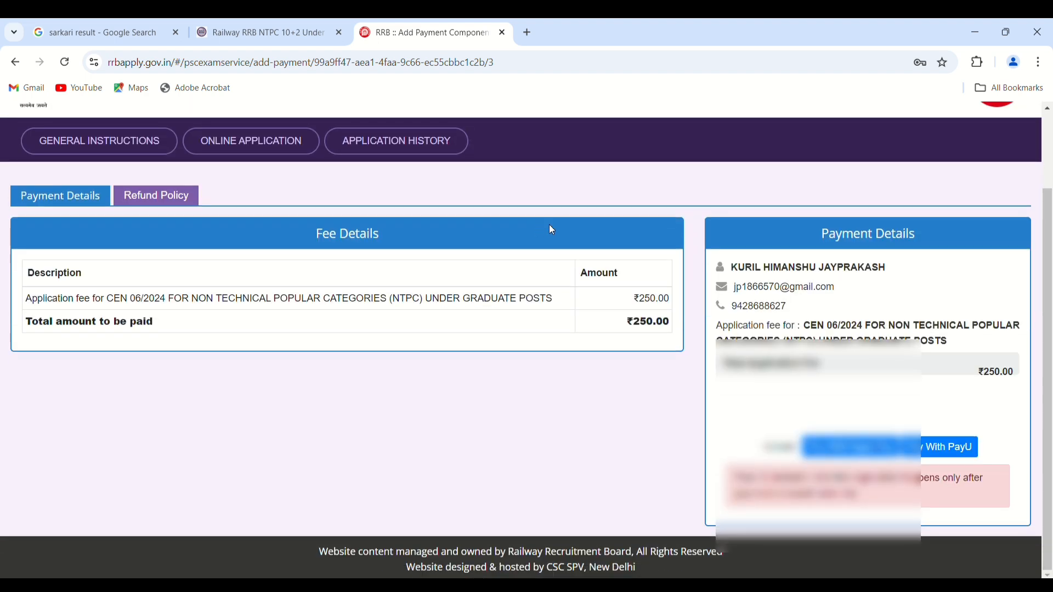
left_click(913, 460)
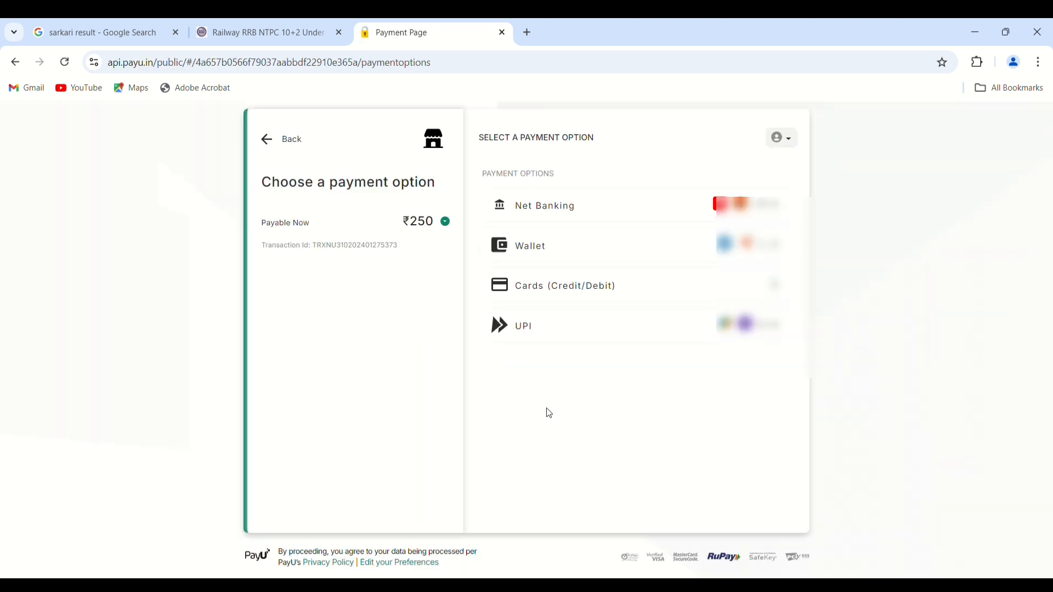
- Select UPI on PayU and generate a QR code to pay the ₹250 fee
left_click(763, 326)
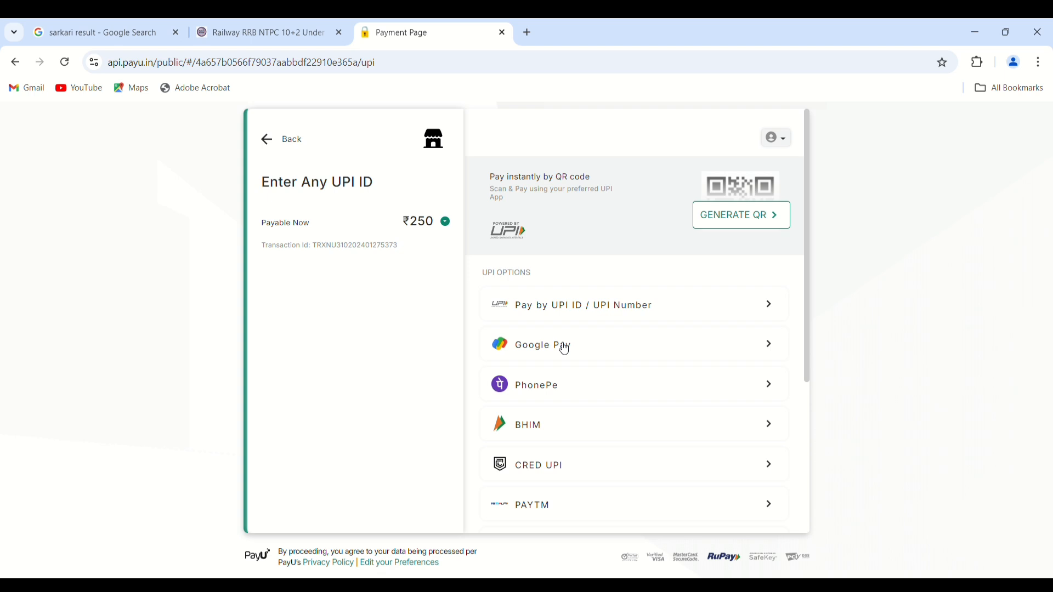
scroll(565, 349, "down", 4)
scroll(565, 348, "up", 4)
left_click(741, 215)
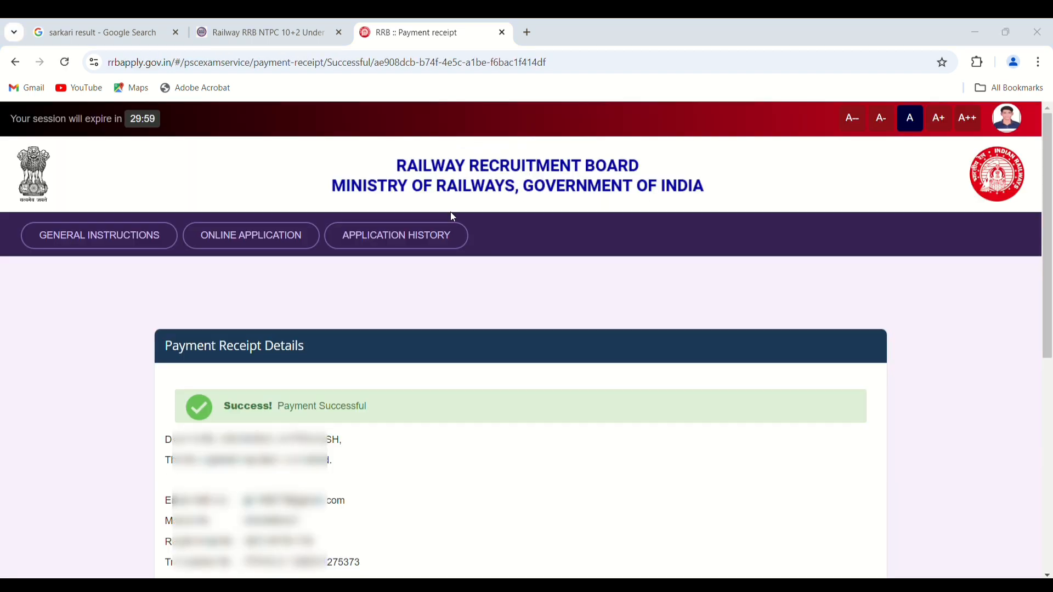
- Use the Print button at the bottom of the Payment Successful receipt
scroll(417, 332, "down", 6)
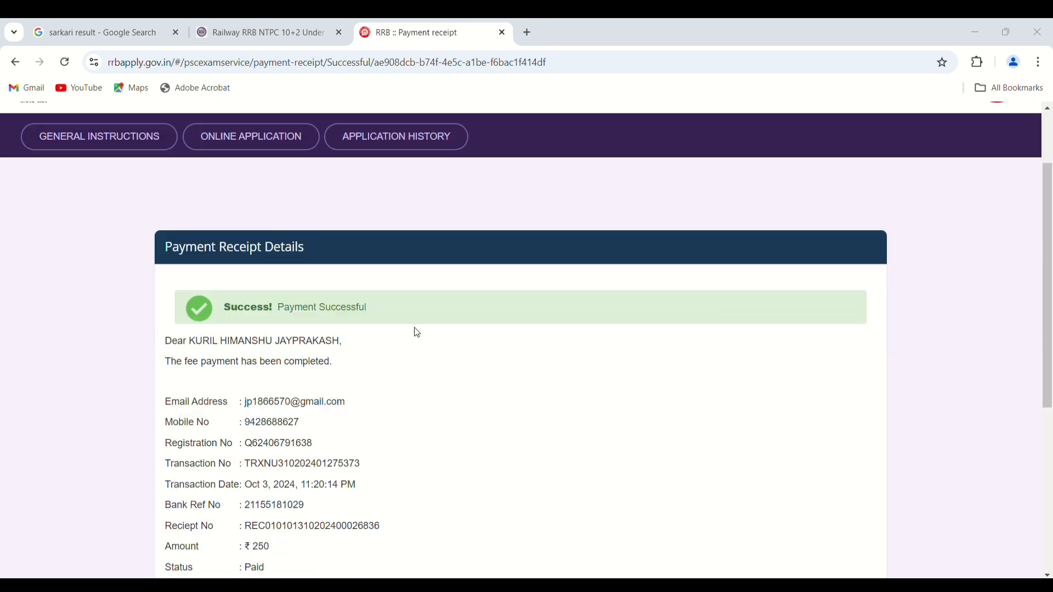
scroll(425, 329, "down", 1)
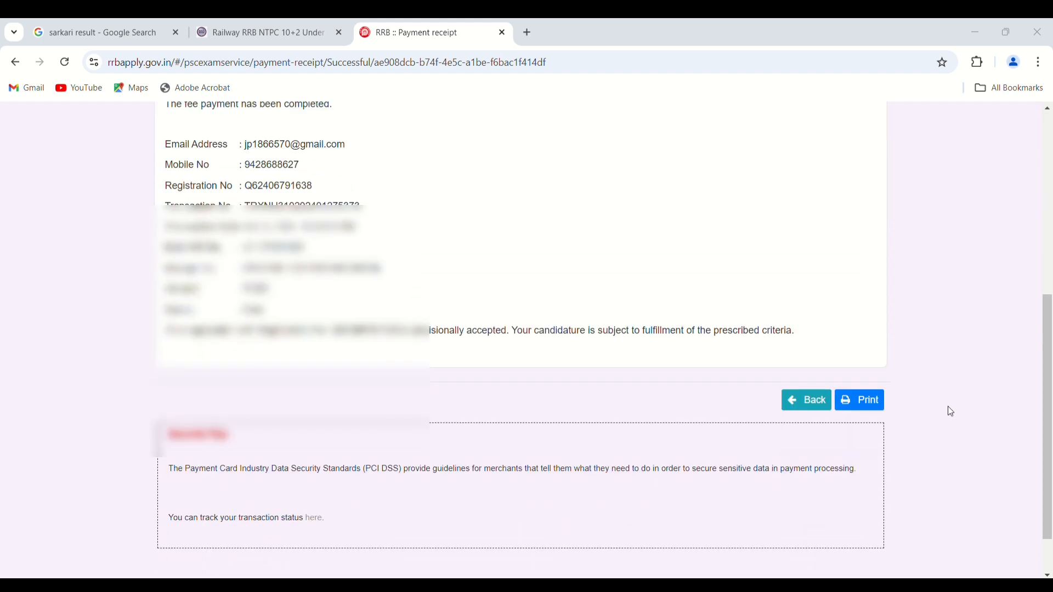
left_click(861, 409)
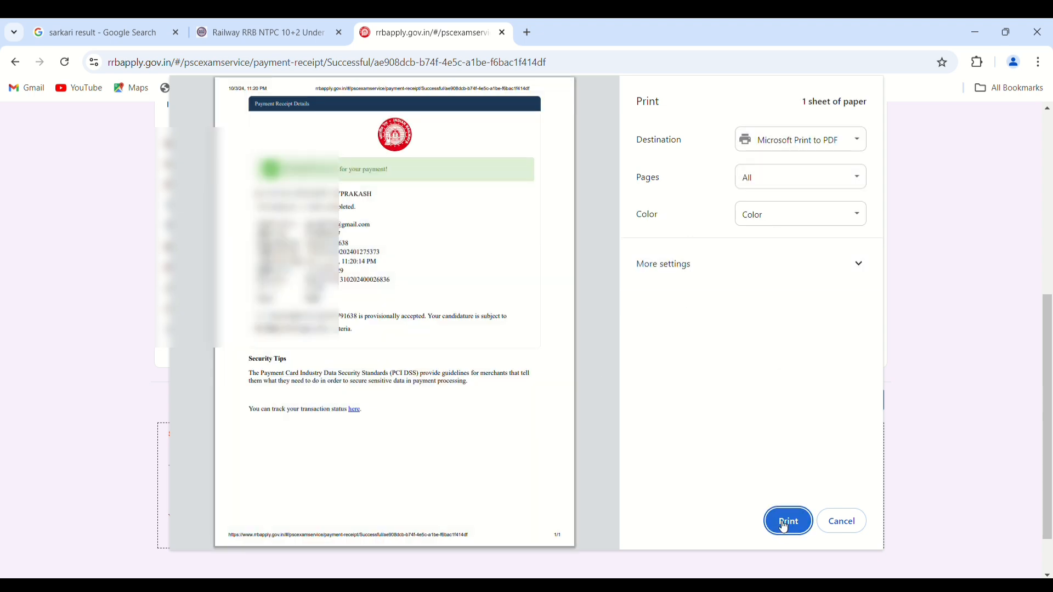
- Set the print destination to Save as PDF and save the receipt into Downloads
left_click(799, 144)
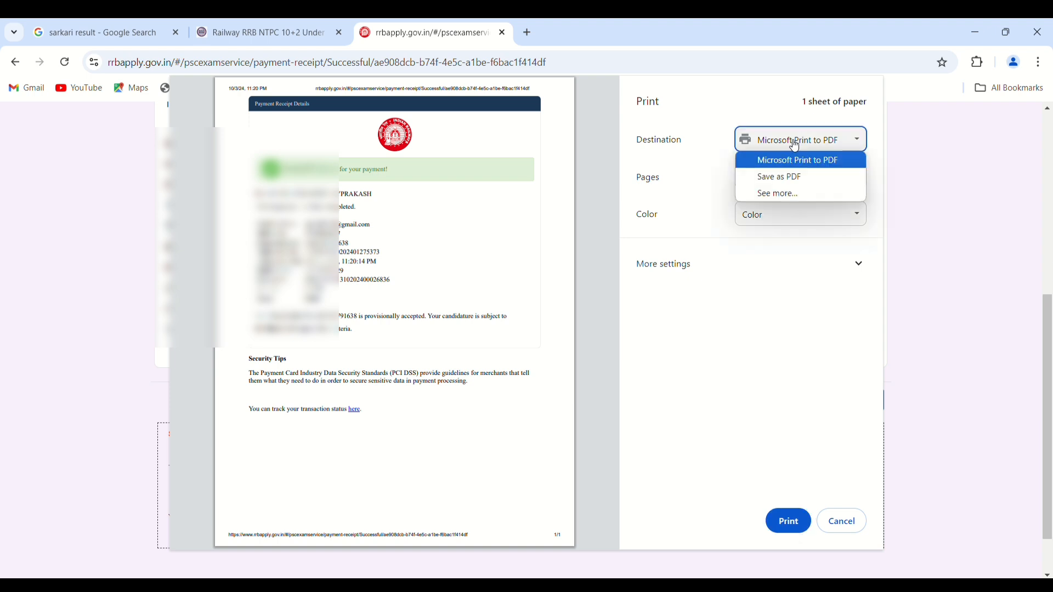
left_click(782, 181)
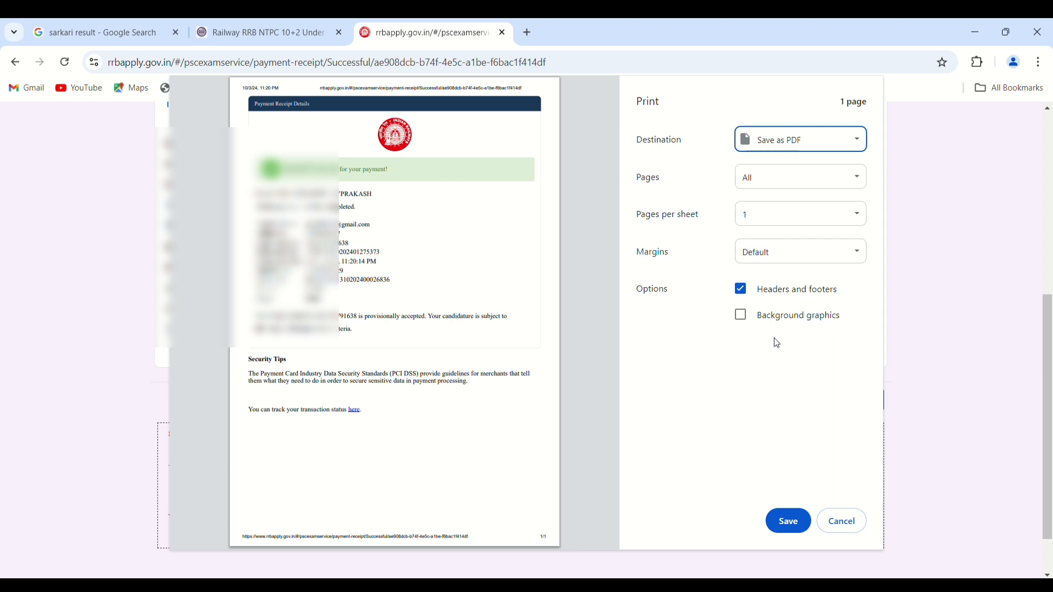
left_click(789, 522)
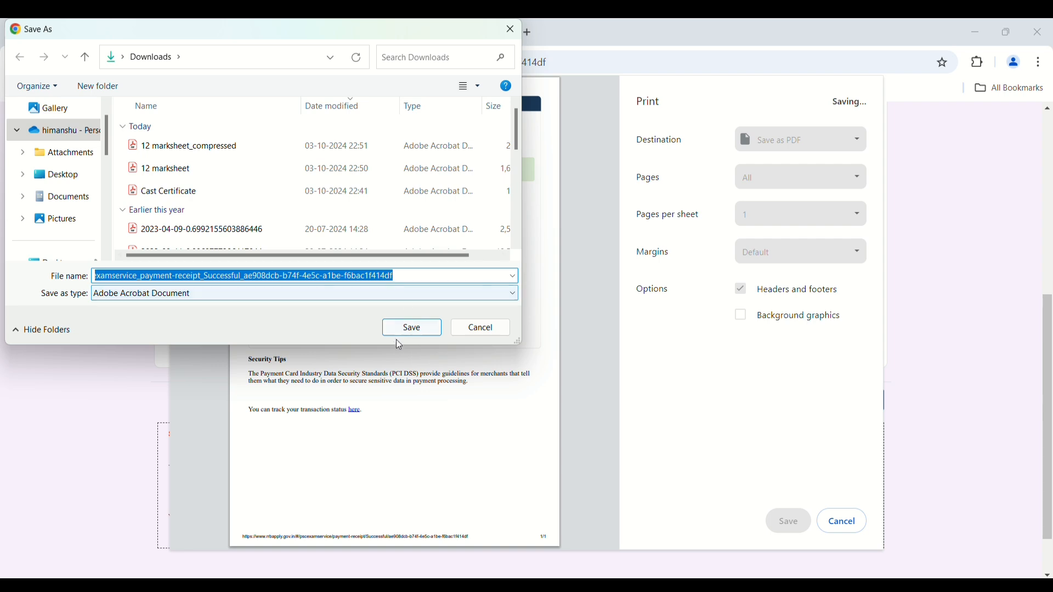
left_click(405, 326)
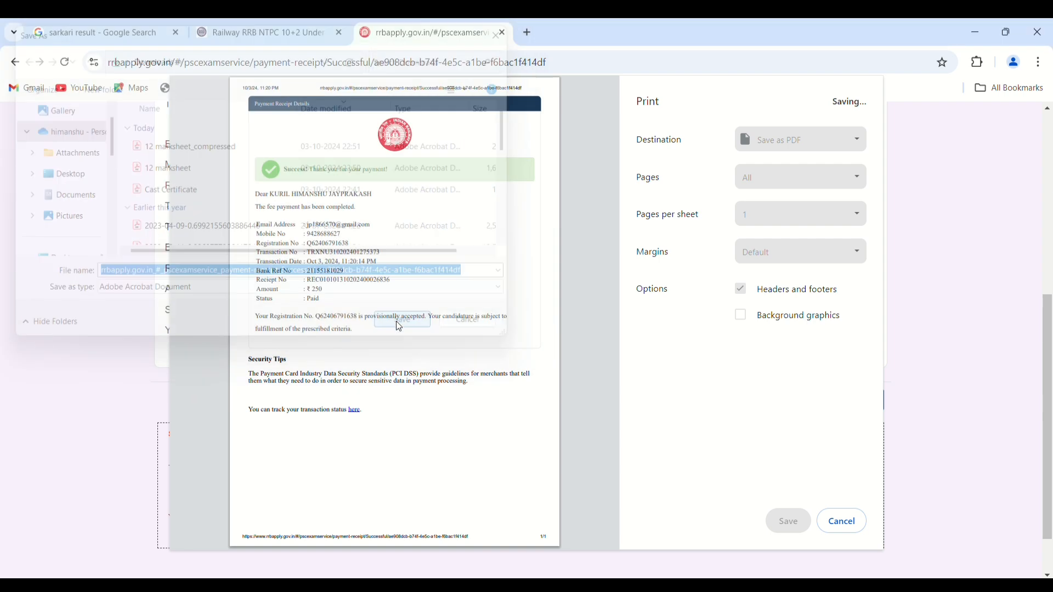
scroll(399, 326, "down", 1)
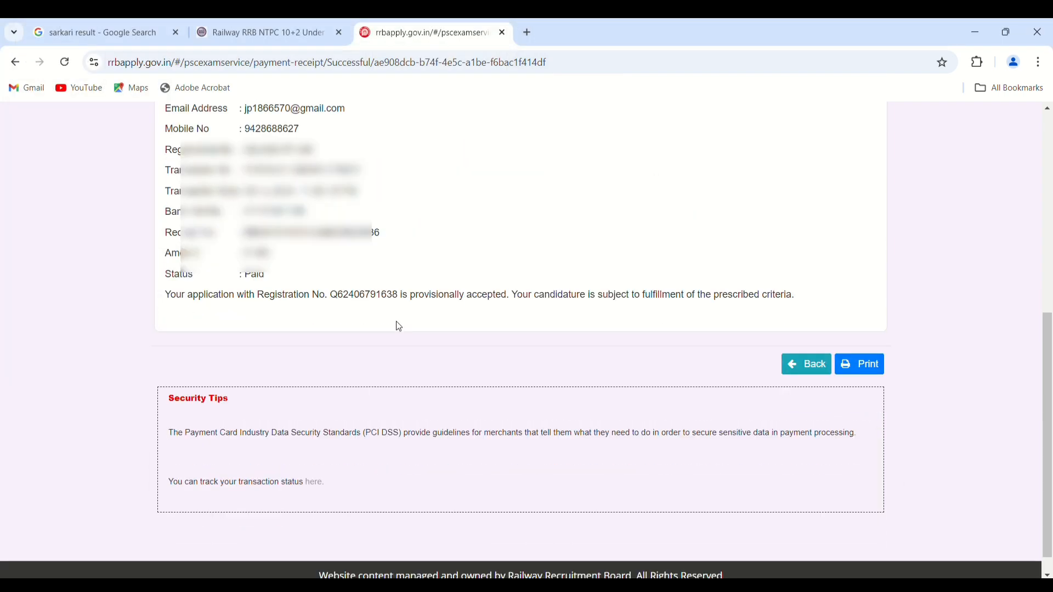
scroll(399, 327, "down", 1)
scroll(396, 326, "up", 8)
scroll(399, 327, "down", 3)
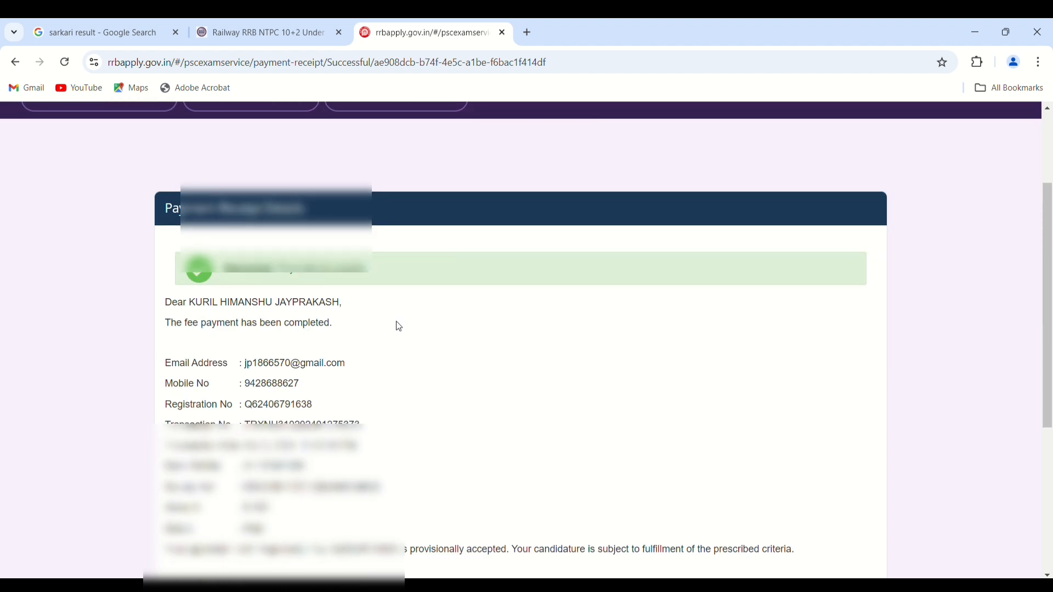
scroll(399, 327, "up", 3)
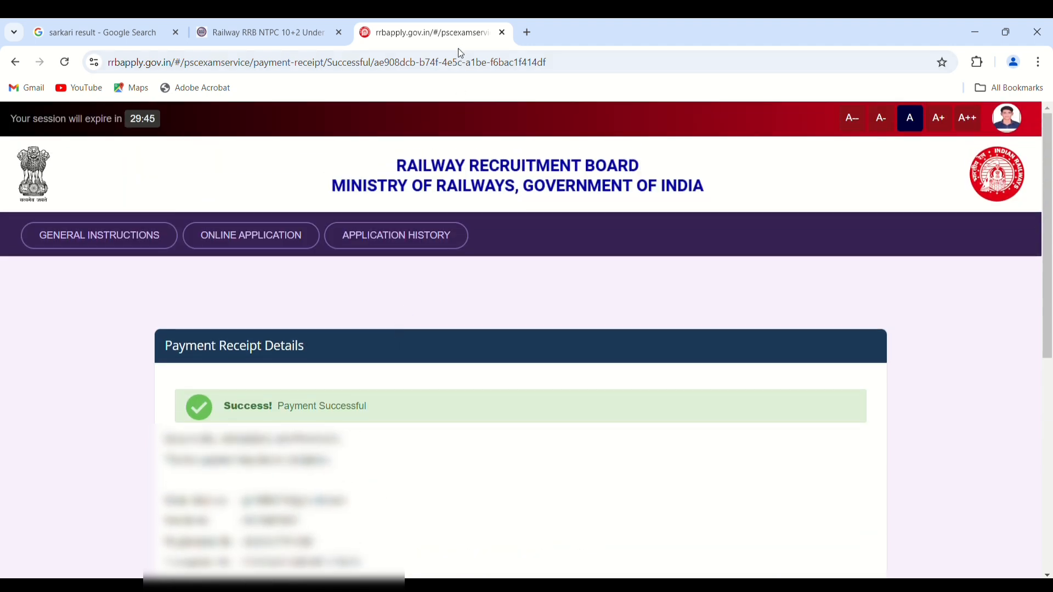